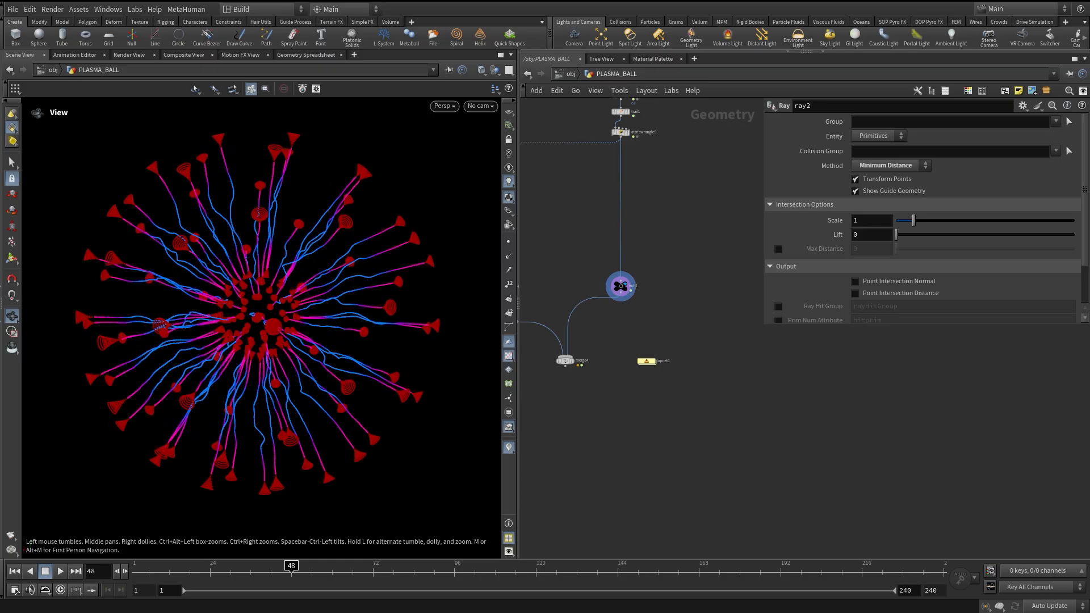
Select the group of nodes at the start of the PLASMA_BALL network, from sphere1 down to the two ray nodes.
middle_click_drag(657, 409, 653, 536)
scroll(664, 490, "down", 3)
middle_click_drag(678, 378, 687, 476)
scroll(661, 418, "down", 2)
left_click_drag(564, 120, 717, 248)
middle_click_drag(717, 249, 705, 324)
left_click(695, 279)
left_click_drag(569, 168, 688, 319)
middle_click_drag(688, 319, 663, 245)
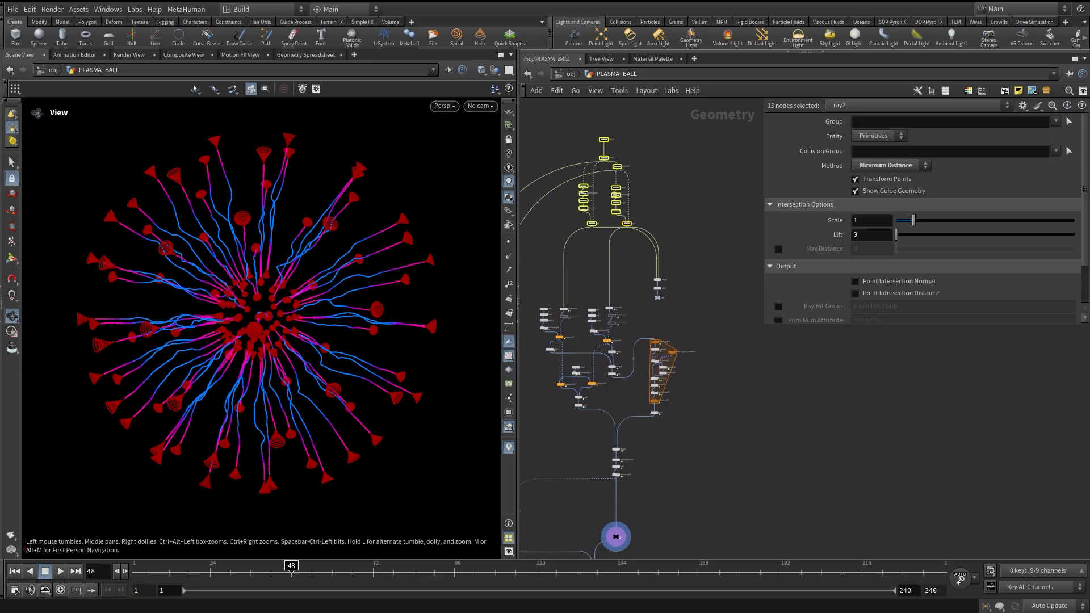
Scrub the timeline back and forth to review the tendril animation, ending at frame 97.
left_click_drag(244, 573, 288, 570)
middle_click_drag(591, 442, 604, 296)
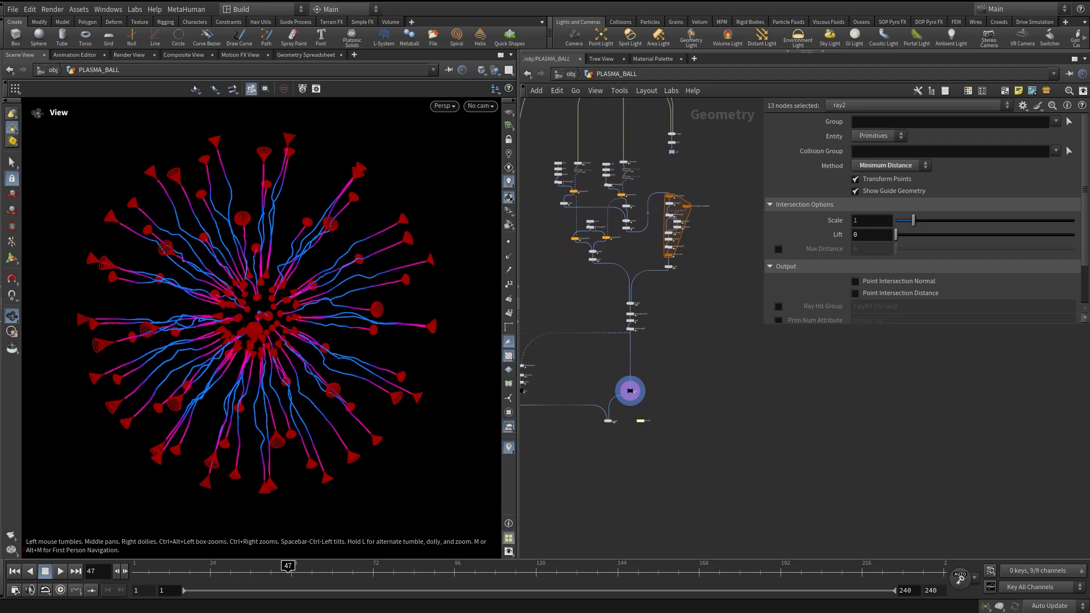
left_click_drag(173, 572, 244, 572)
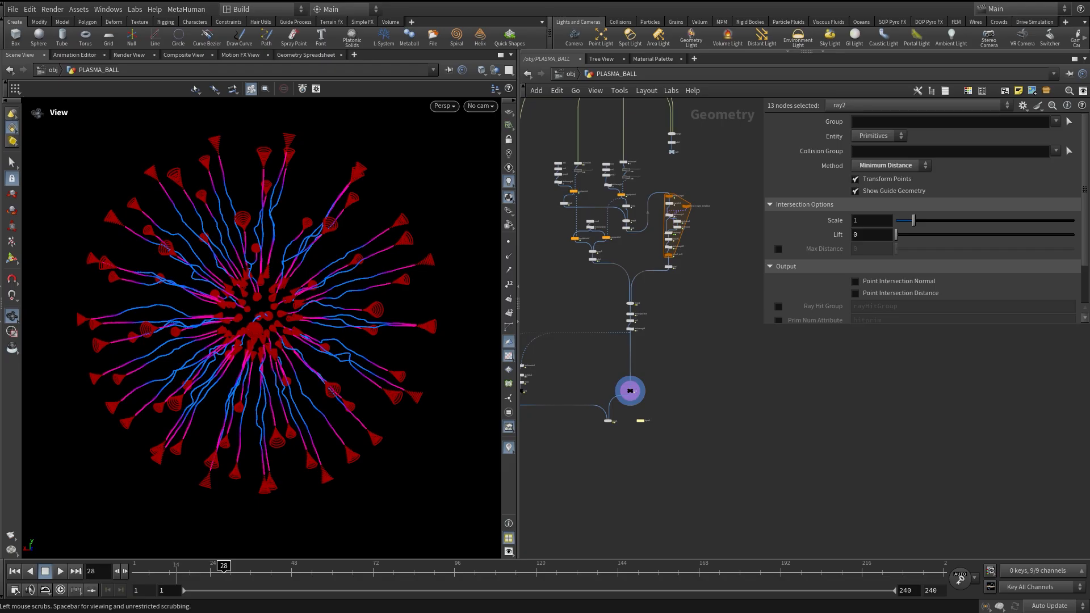
left_click_drag(241, 567, 274, 567)
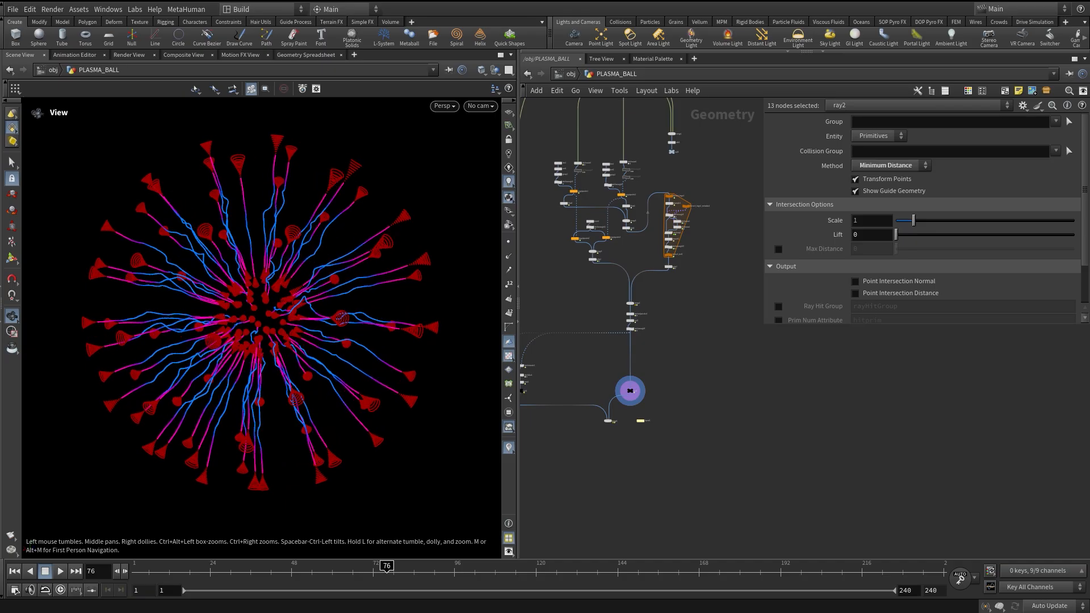
mouse_move(407, 571)
left_mouse_down()
mouse_move(448, 571)
mouse_move(386, 571)
left_mouse_up()
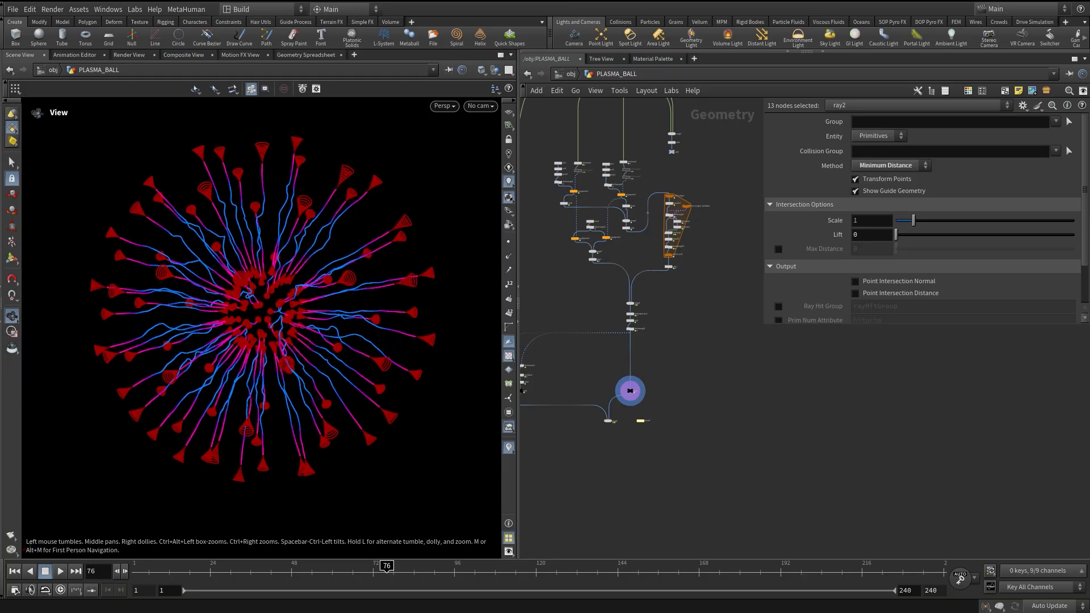
left_click_drag(425, 573, 459, 572)
Open the lopnet1 network to view the Karma render of the plasma ball and its Solaris node chain.
scroll(630, 352, "down", 2)
middle_click_drag(630, 352, 616, 444)
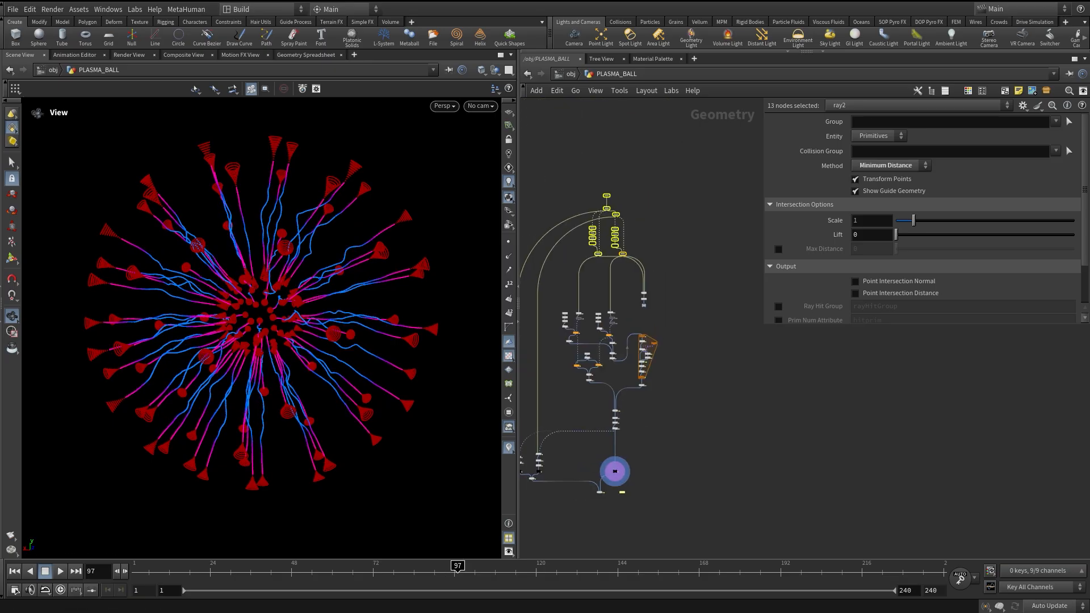
middle_click_drag(625, 492, 610, 412)
scroll(633, 424, "up", 5)
double_click(696, 414)
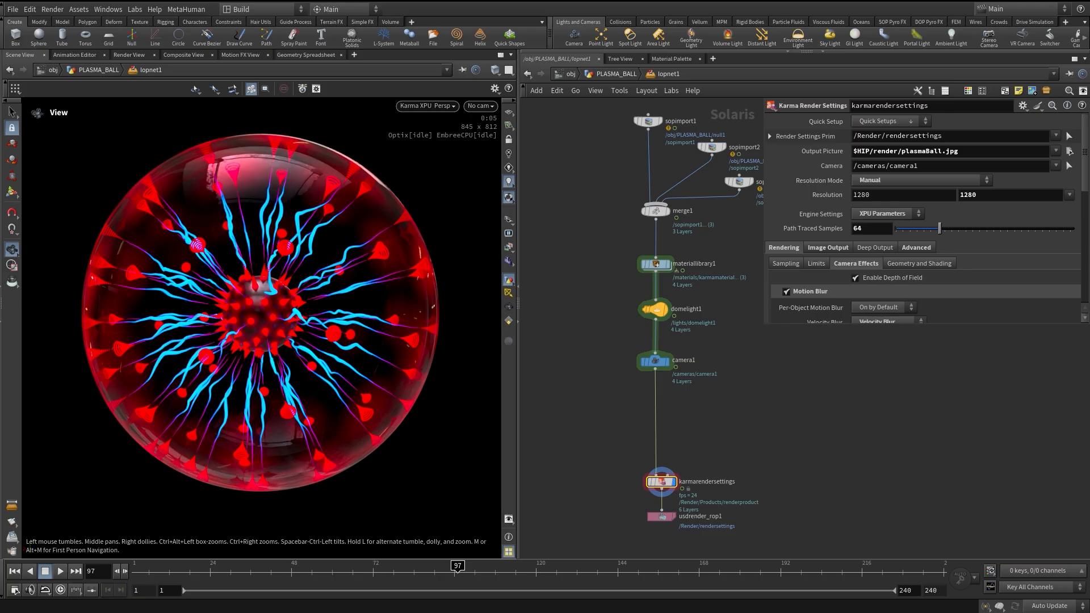
mouse_move(657, 264)
middle_mouse_down()
mouse_move(657, 287)
mouse_move(657, 262)
middle_mouse_up()
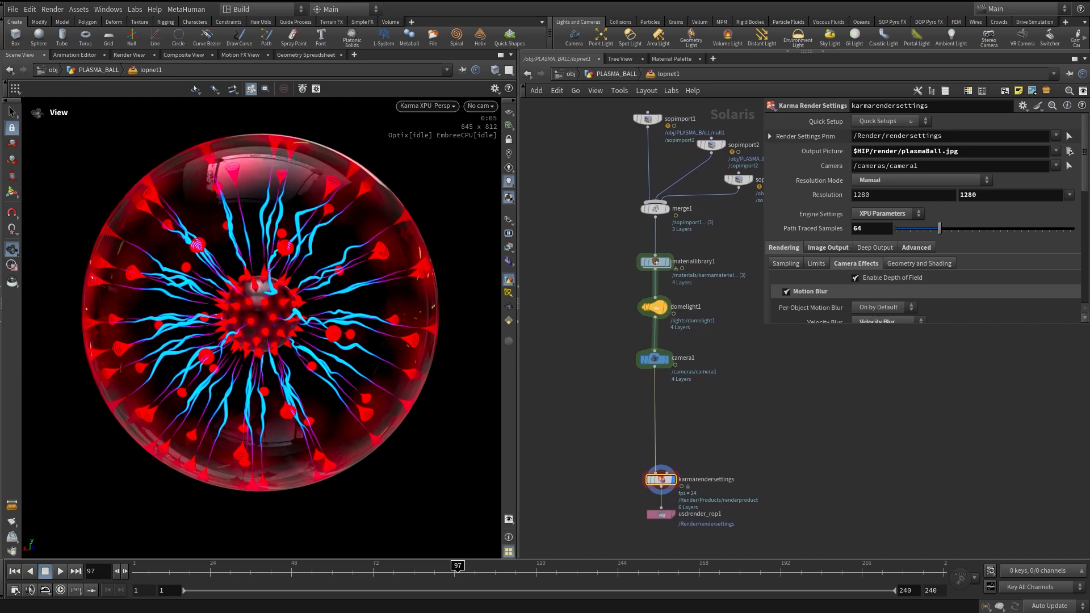
Return to the PLASMA_BALL geometry network, display the sphere1 node's output and show its parameters.
left_click(616, 74)
middle_click_drag(628, 180, 599, 588)
scroll(638, 408, "down", 5)
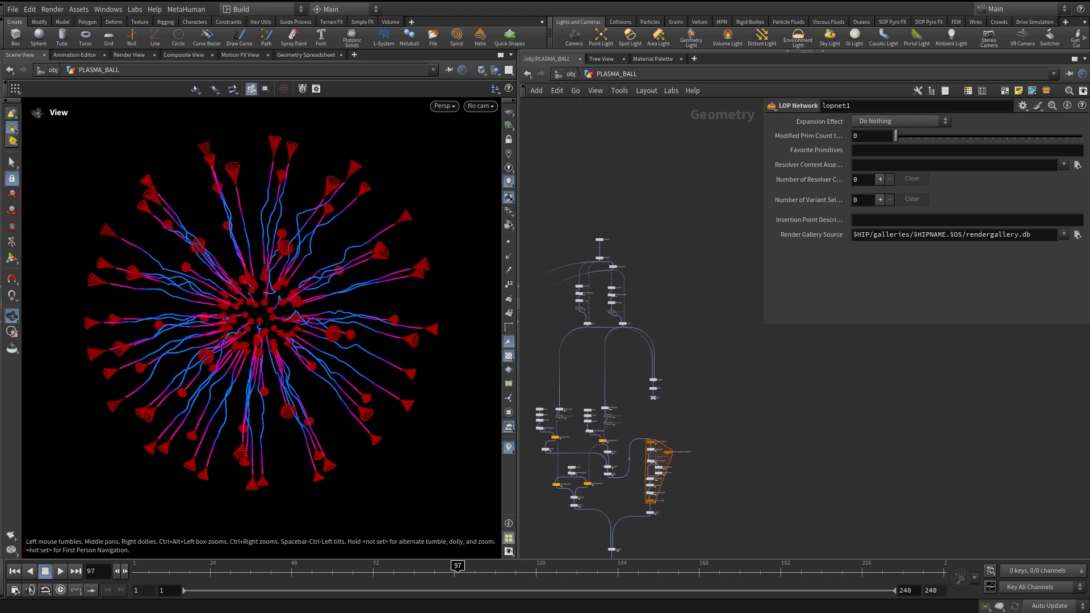
scroll(600, 233, "up", 8)
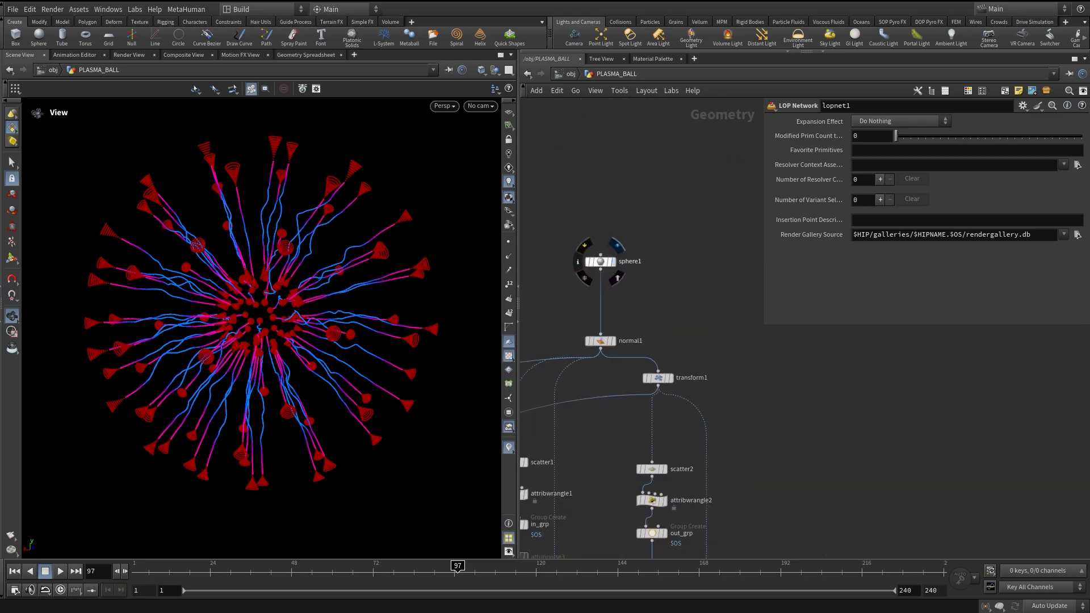
left_click(616, 247)
left_click(600, 262)
middle_click_drag(608, 312, 627, 231)
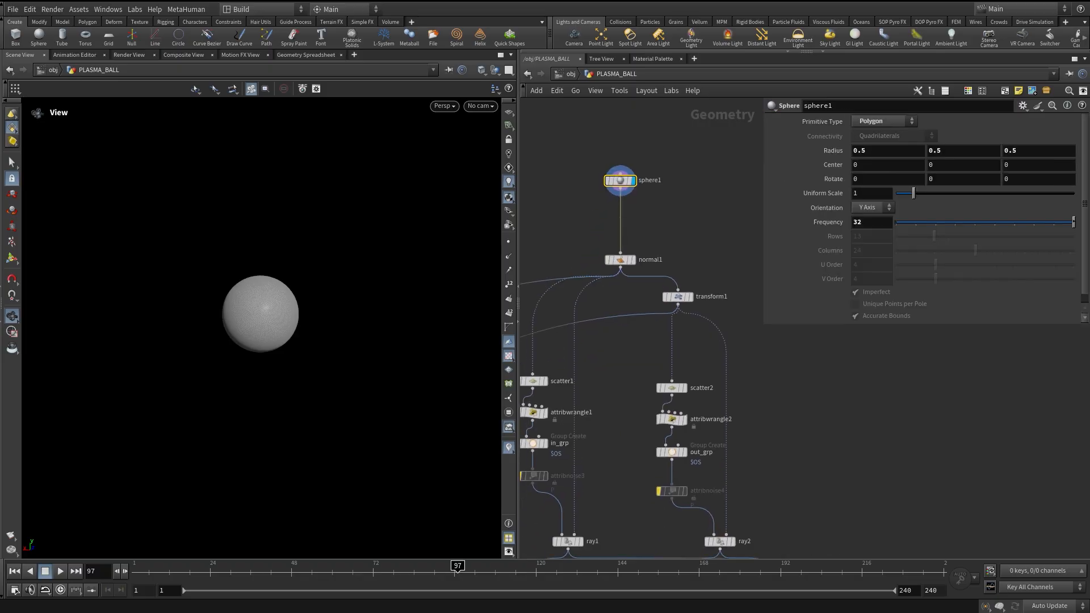
middle_click_drag(646, 289, 639, 308)
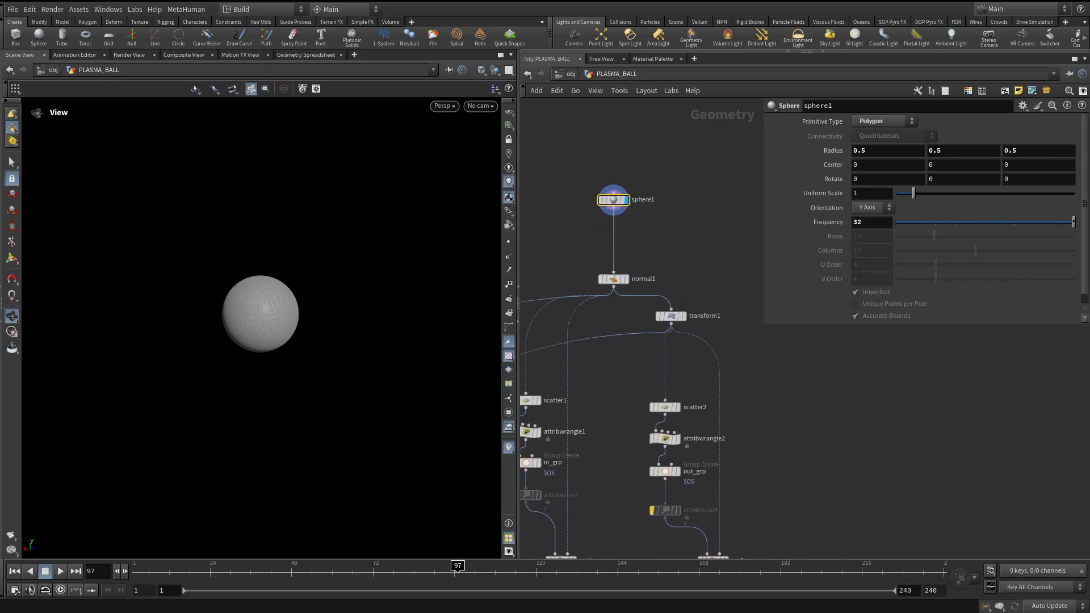
Display the normal1 node with its parameters and briefly show the point normals on the sphere in the viewport.
left_click(613, 279)
middle_click_drag(637, 301, 638, 316)
right_click_drag(230, 306, 304, 335)
middle_click_drag(304, 329, 272, 345)
left_click_drag(271, 345, 268, 332)
middle_click_drag(268, 332, 267, 315)
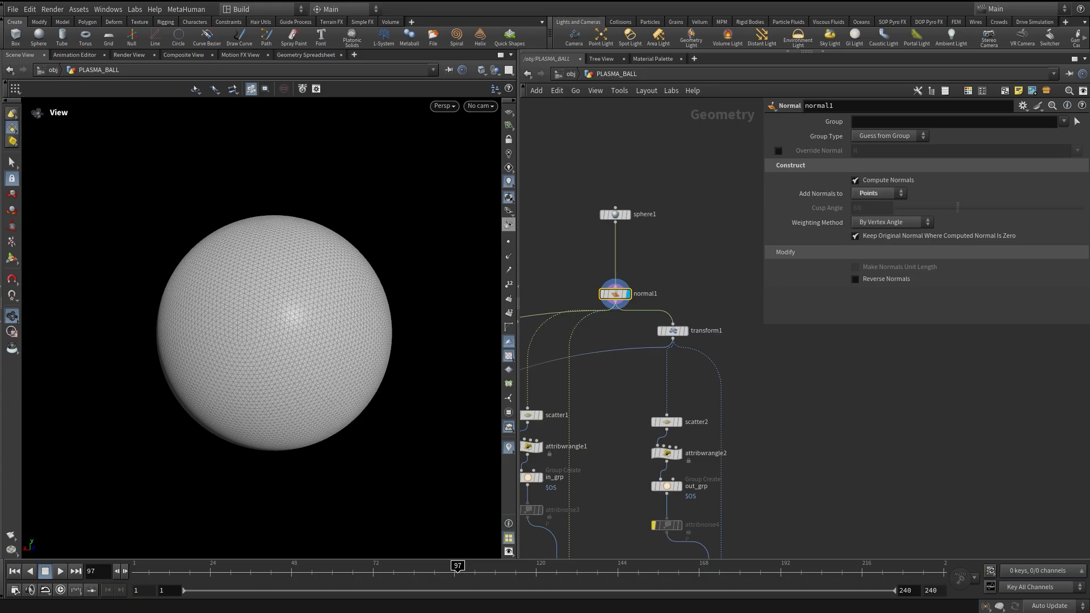
left_click(509, 256)
left_click_drag(267, 340, 284, 343)
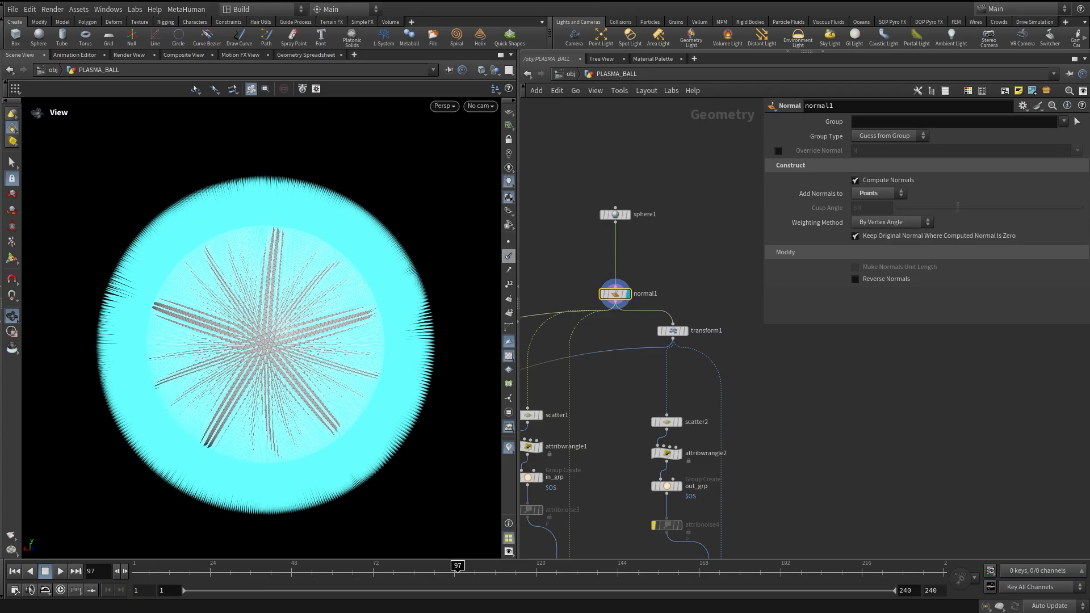
left_click(508, 256)
Display the output of ray1 and then of ray2 to compare the inner and outer spheres.
middle_click_drag(625, 380, 659, 351)
scroll(596, 284, "down", 3)
middle_click_drag(592, 458, 649, 362)
scroll(649, 361, "up", 5)
left_click(662, 334)
middle_click_drag(755, 344, 622, 364)
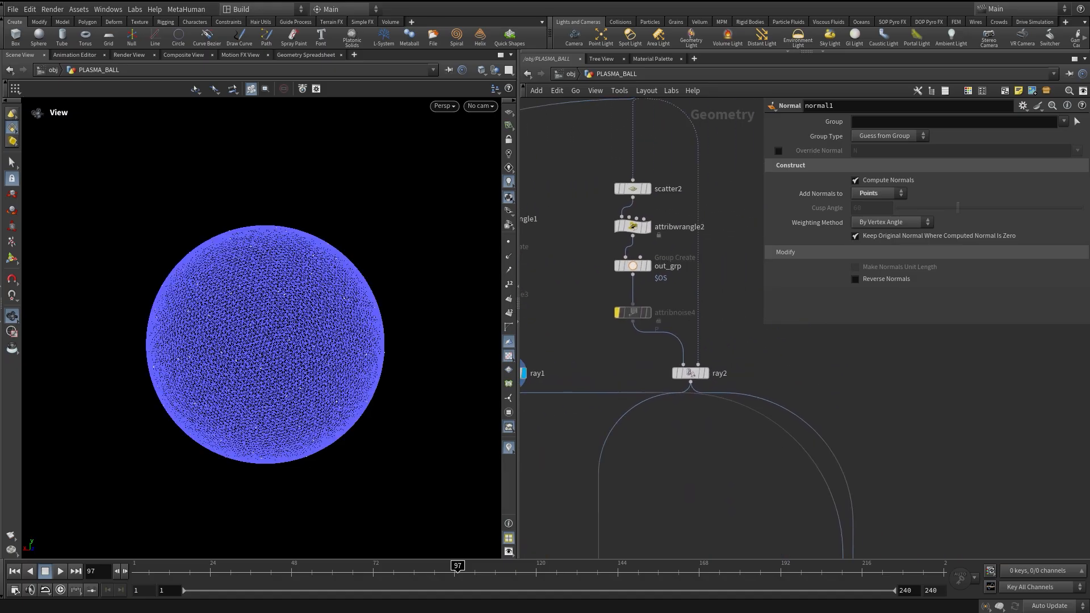
left_click(709, 355)
middle_click_drag(710, 354, 749, 402)
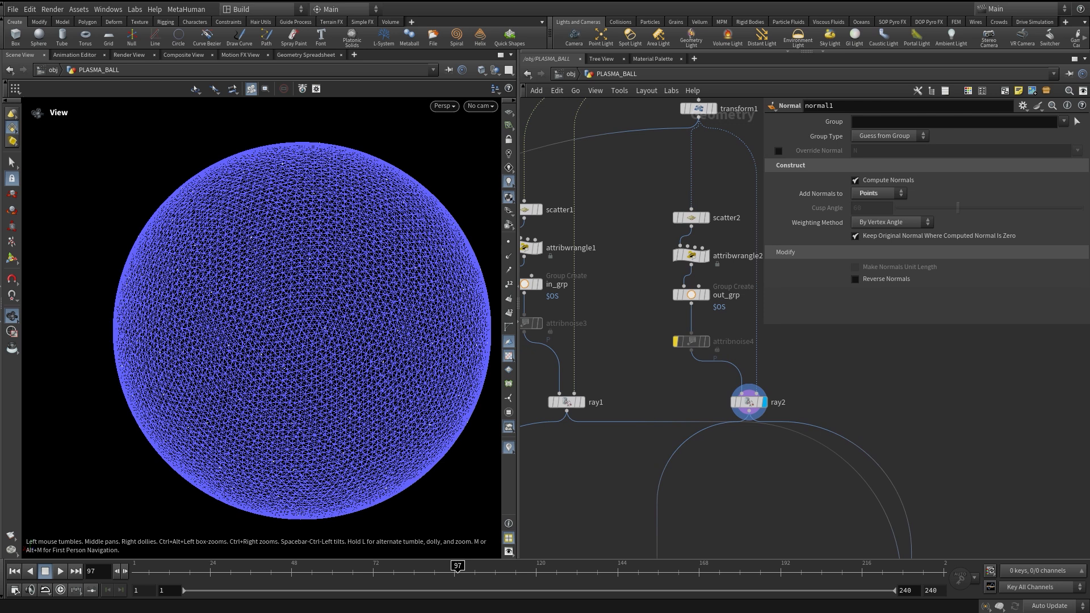
Display scatter1's points and examine the ptid assignment in the attribwrangle1 VEX code.
middle_click_drag(653, 273, 729, 362)
middle_click_drag(825, 492, 780, 533)
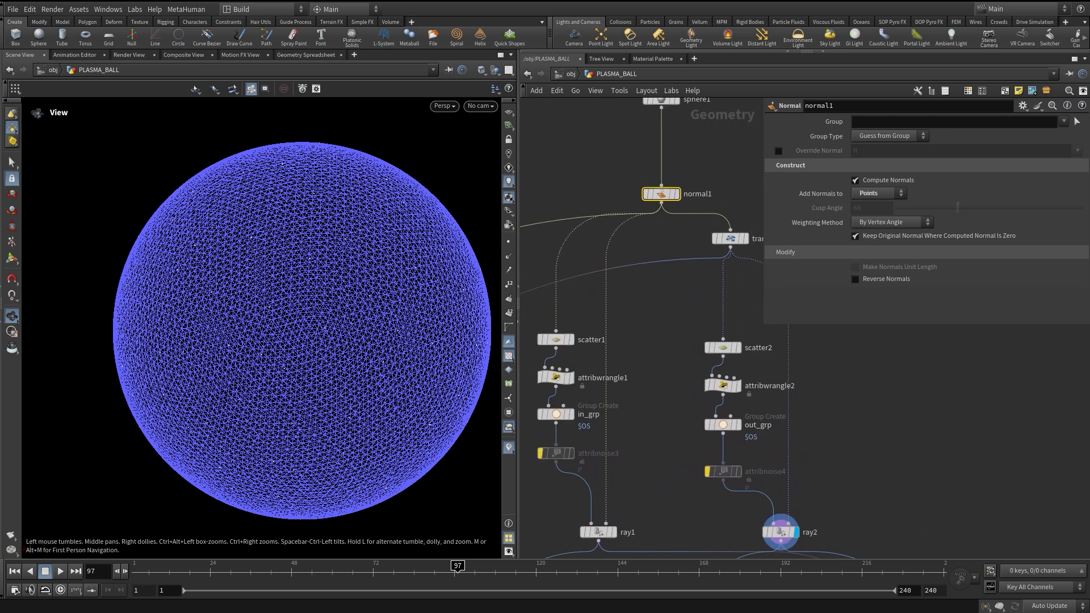
left_click(571, 340)
middle_click_drag(571, 341, 575, 259)
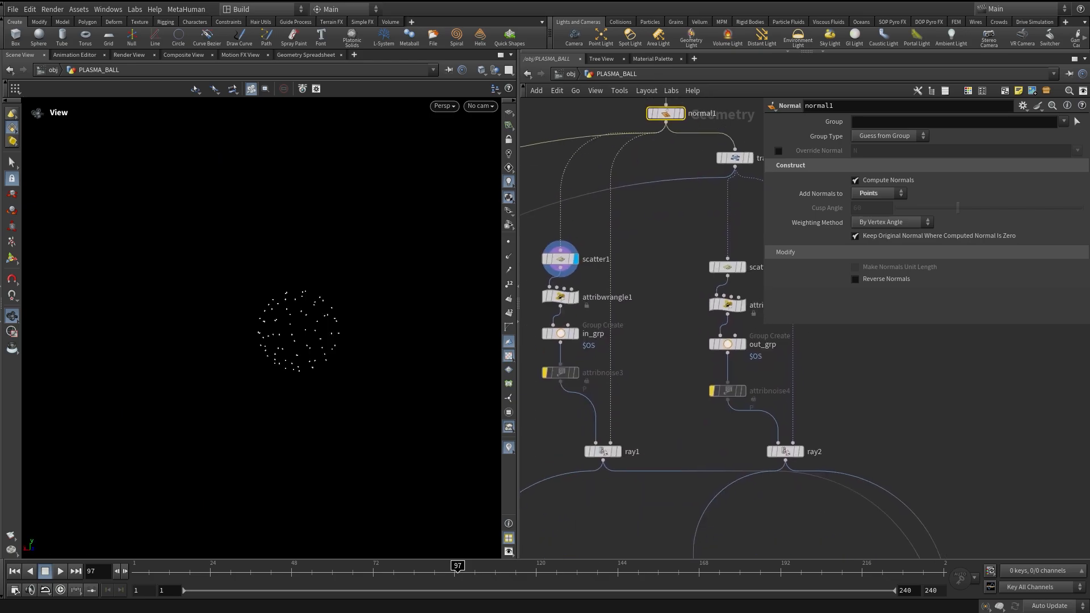
left_click(561, 297)
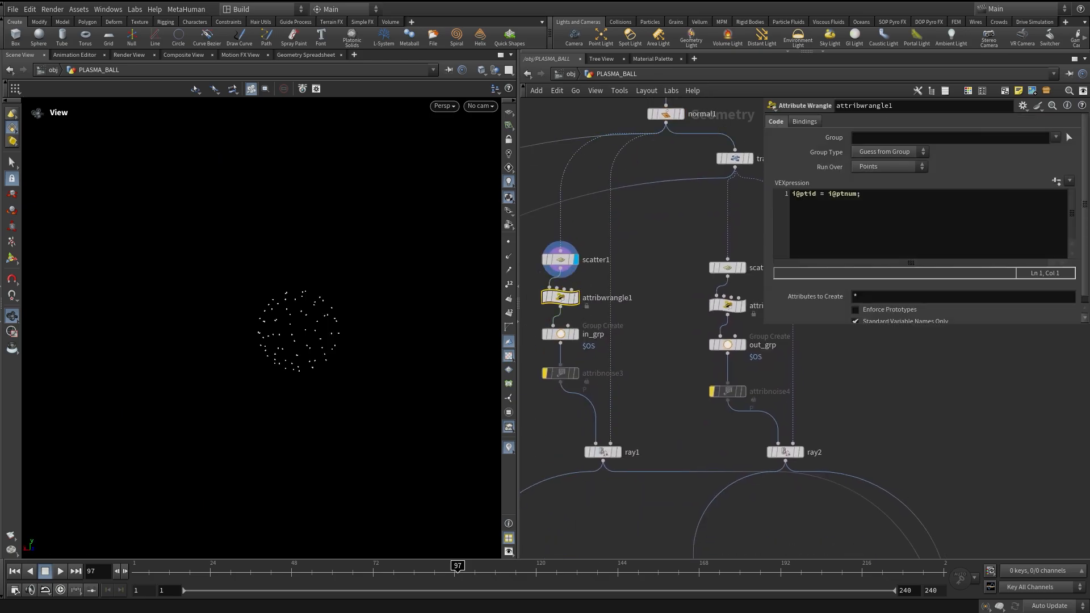
left_click_drag(857, 194, 792, 194)
middle_click_drag(641, 233, 644, 260)
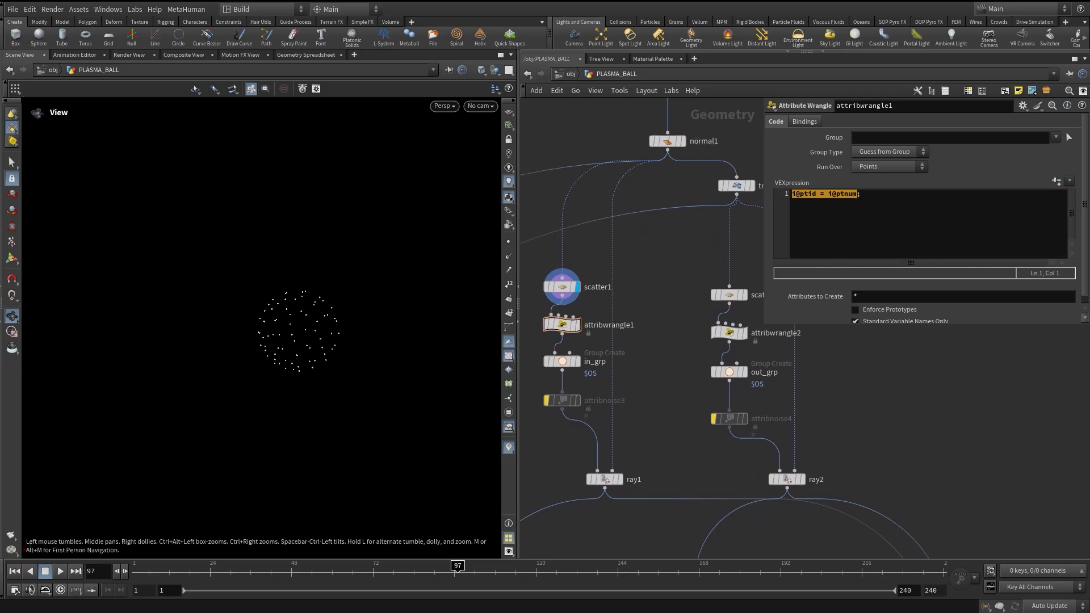
Display the output of the in_grp group node beneath attribwrangle1.
middle_click_drag(602, 370, 618, 311)
scroll(618, 311, "up", 2)
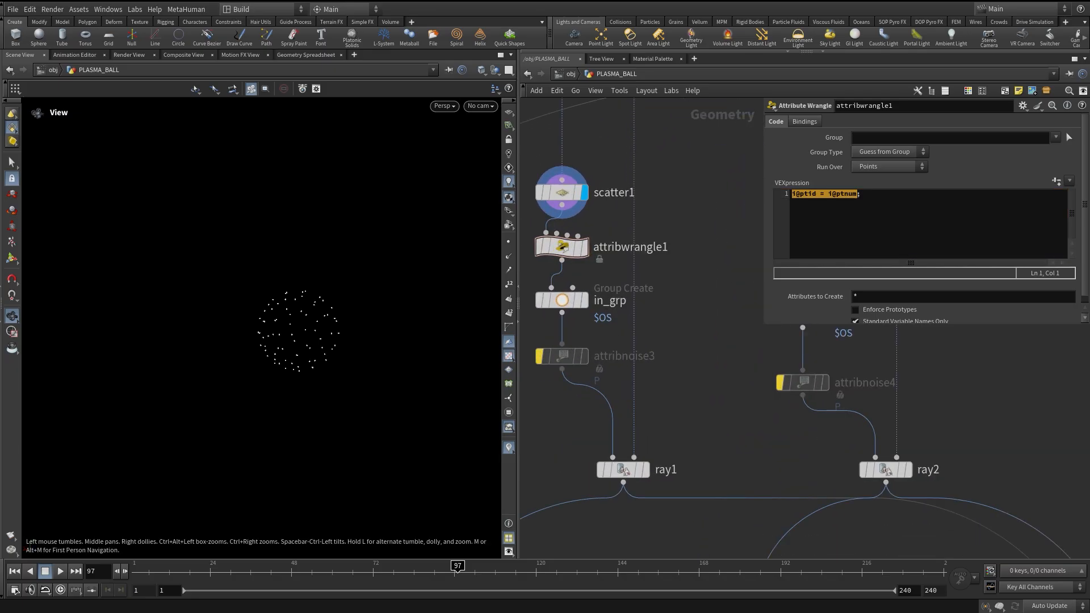
left_click(584, 300)
middle_click_drag(616, 340, 628, 277)
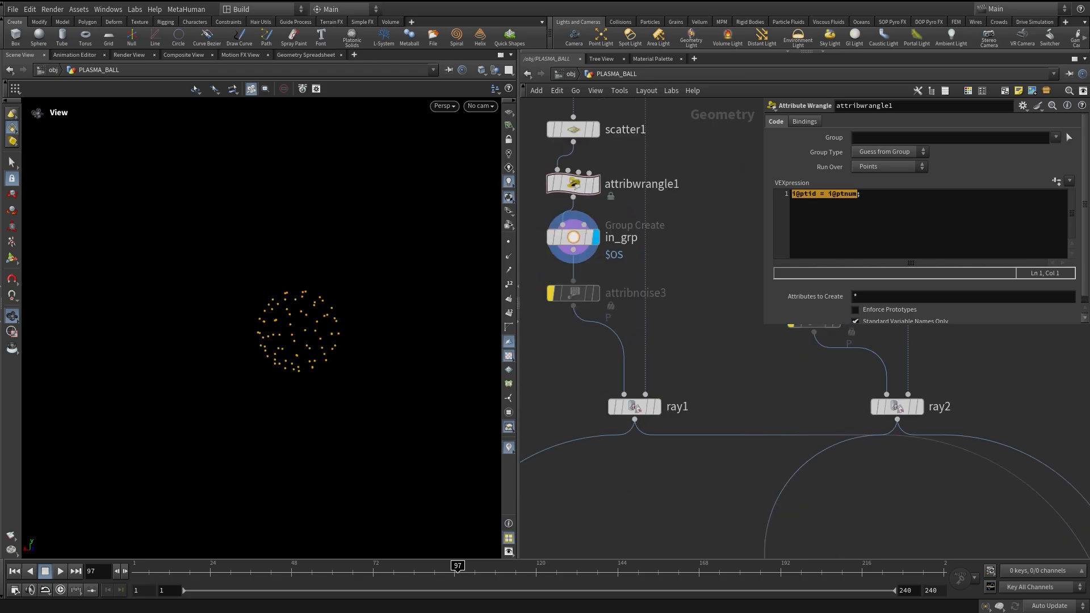
Display the ray1 node's output, show its parameters and inspect the resulting inner sphere from several angles.
left_click(657, 407)
middle_click_drag(658, 407, 649, 452)
middle_click_drag(268, 331, 226, 350)
scroll(259, 345, "up", 5)
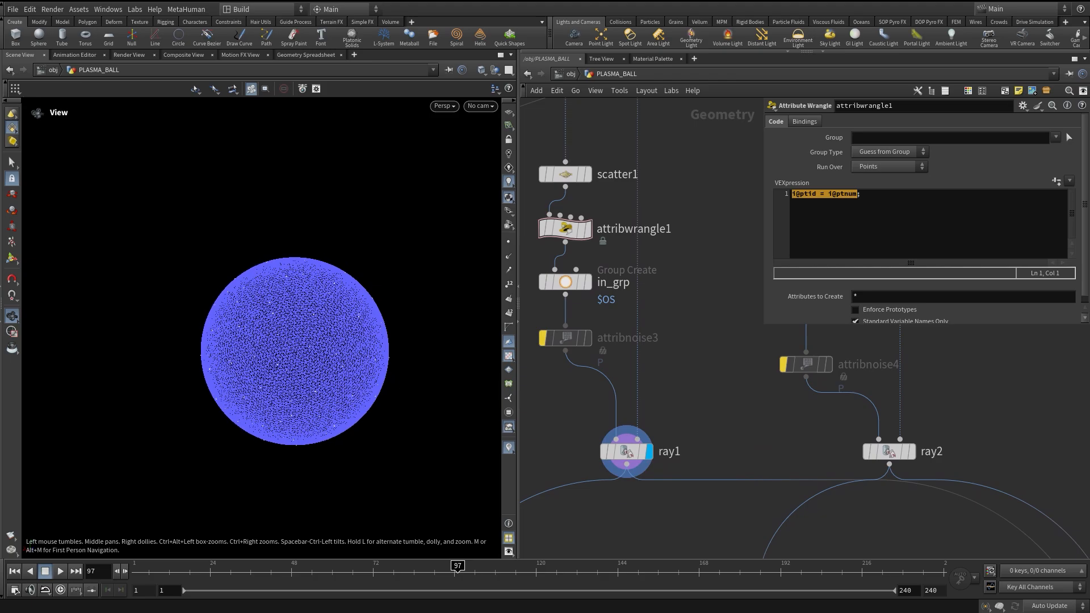
middle_click_drag(875, 453, 843, 450)
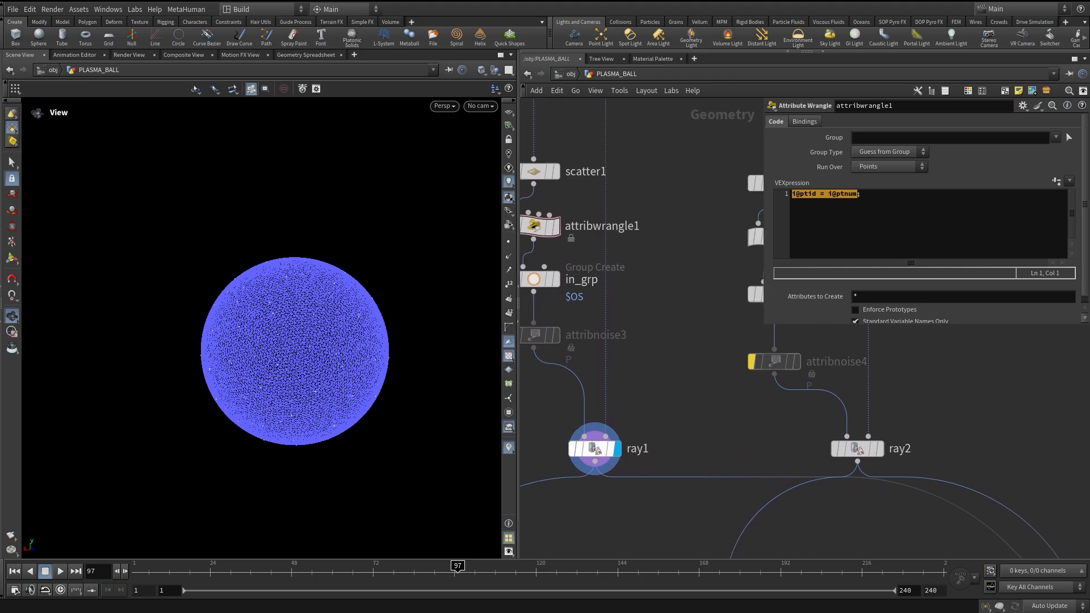
left_click(594, 449)
middle_click_drag(594, 448, 580, 485)
scroll(249, 320, "up", 5)
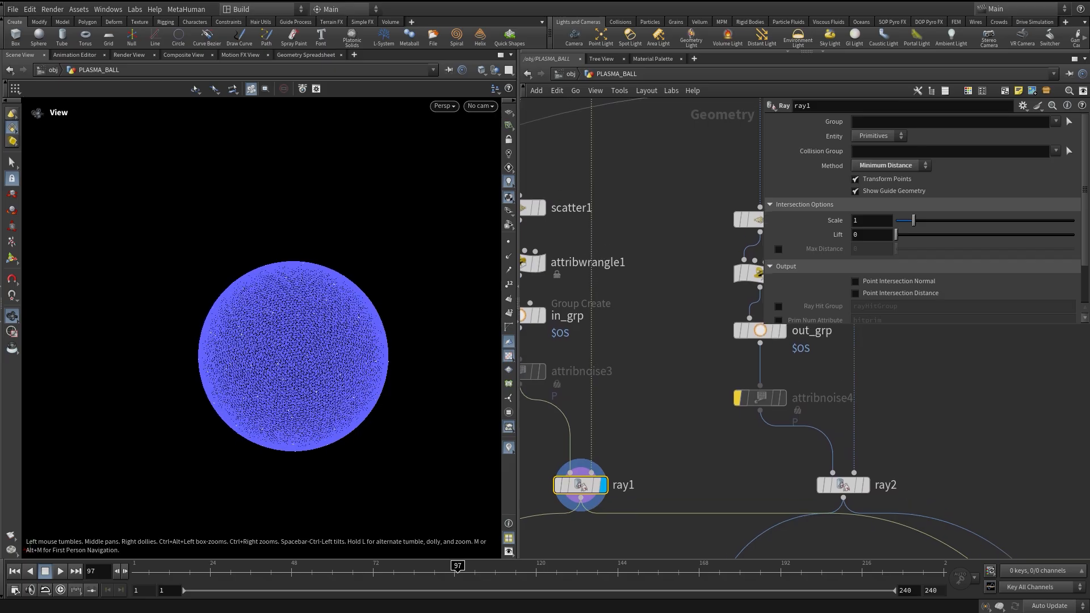
left_click_drag(248, 321, 218, 345)
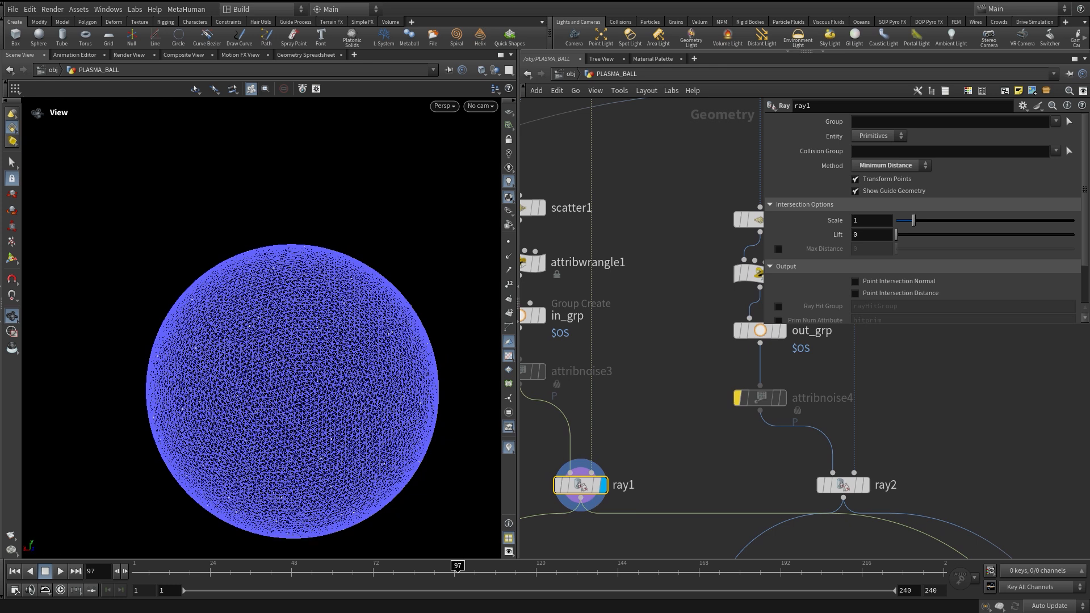
middle_click_drag(670, 374, 687, 359)
left_click_drag(318, 352, 311, 382)
scroll(341, 329, "down", 4)
middle_click_drag(335, 335, 313, 357)
Display scatter2's points and show its parameters to examine the Force Total Count expression.
middle_click_drag(686, 264, 597, 354)
scroll(653, 369, "down", 3)
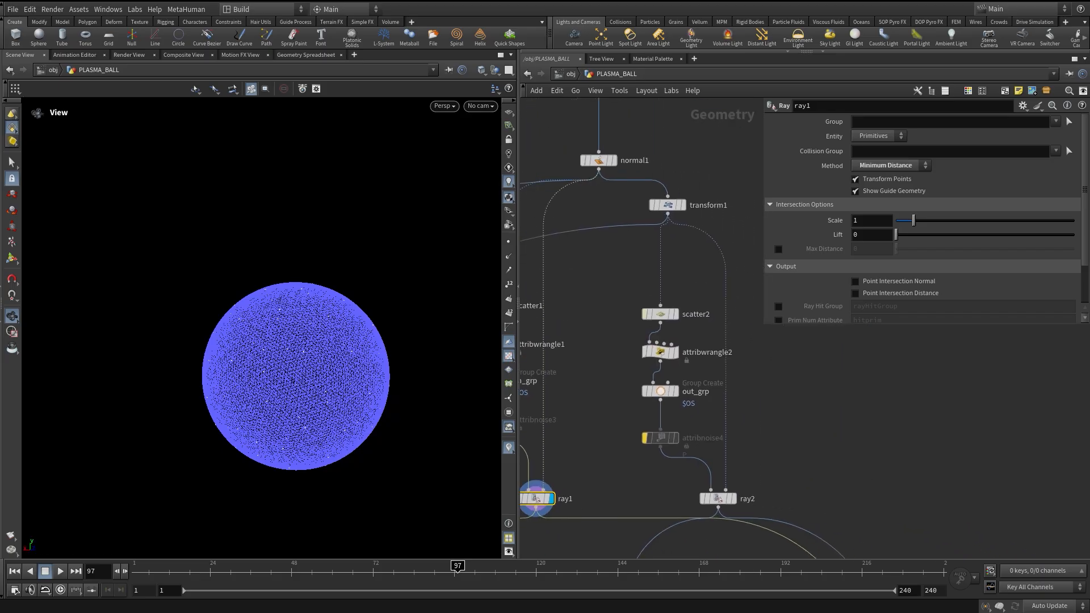
mouse_move(660, 314)
left_click(680, 294)
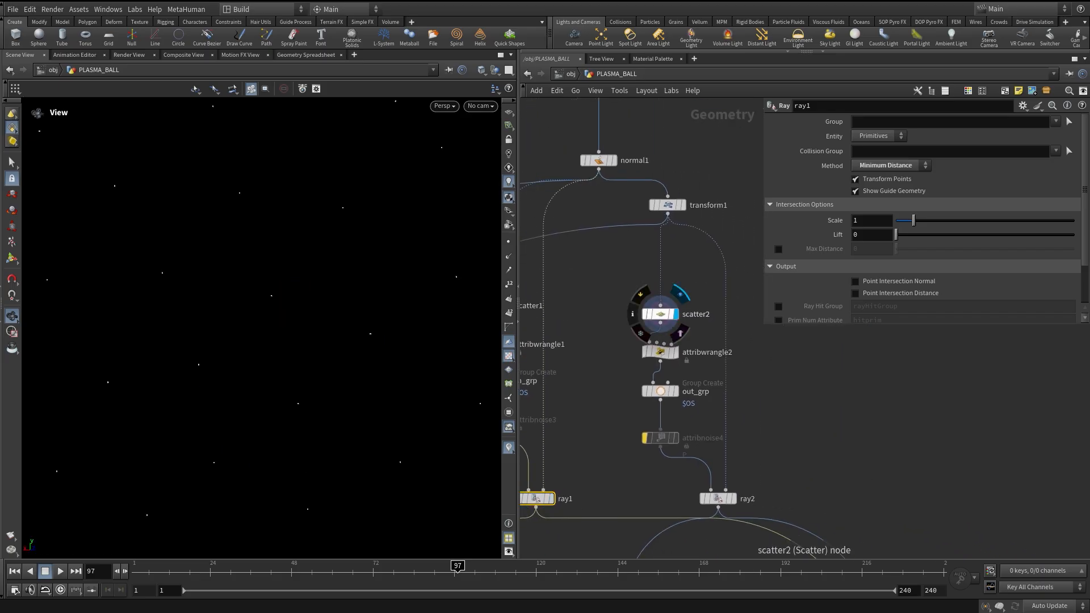
left_click(660, 314)
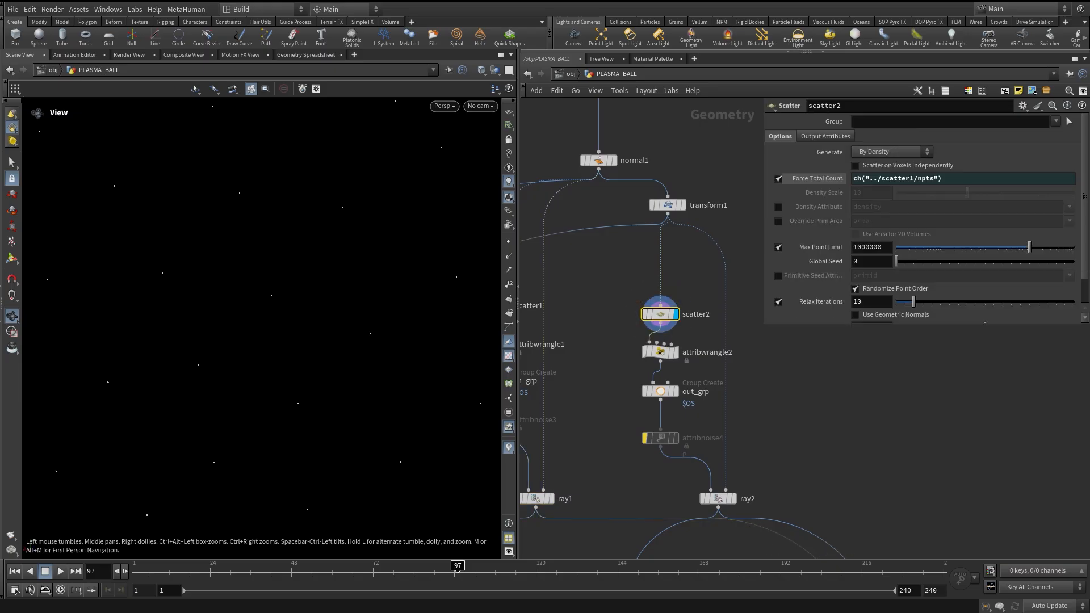
middle_click_drag(660, 314, 724, 323)
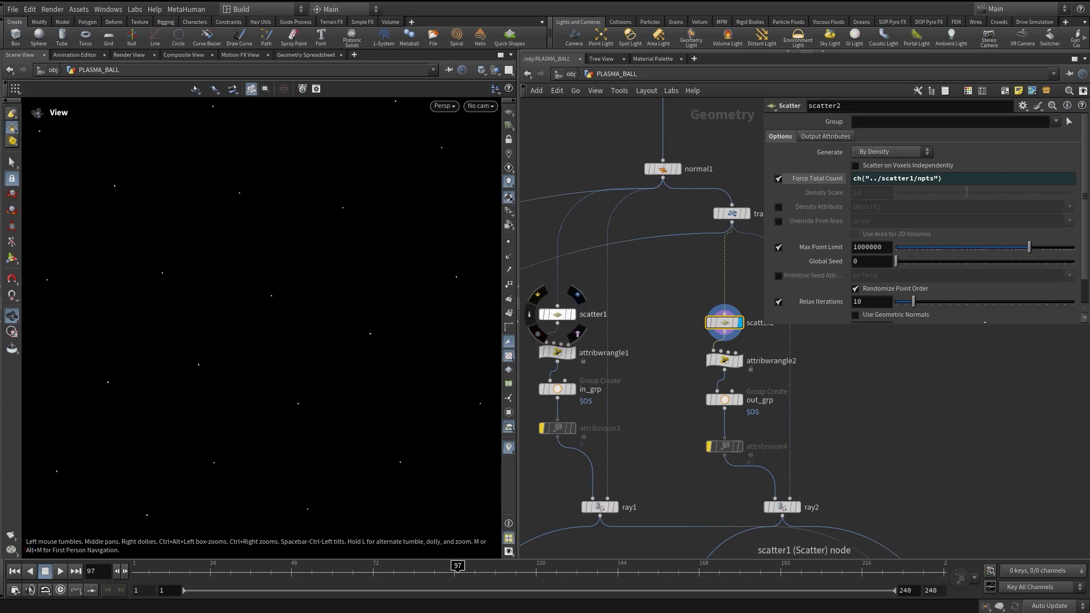
Try to copy scatter1's Force Total Count and paste it as a relative reference into scatter2's Force Total Count.
left_click(556, 314)
right_click(816, 179)
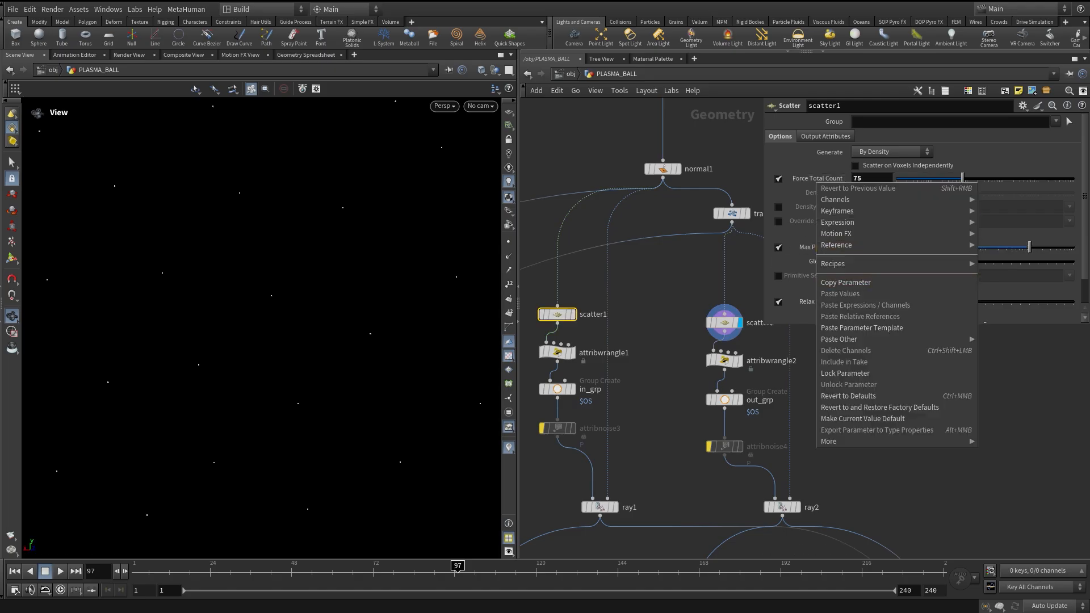
left_click(845, 282)
left_click(724, 323)
right_click(812, 180)
left_click(856, 312)
right_click(812, 179)
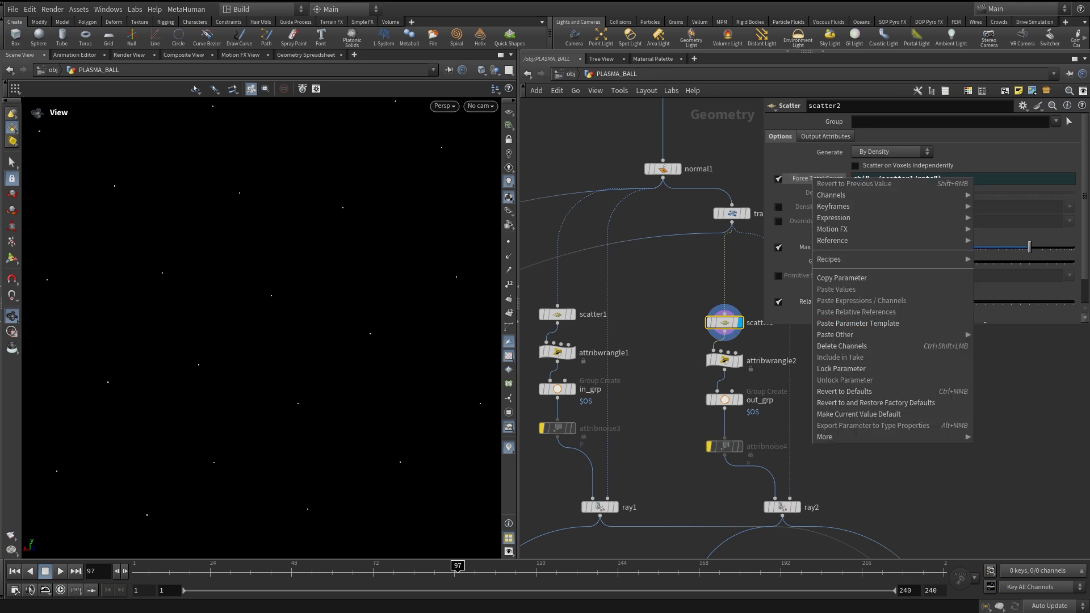
key("Escape")
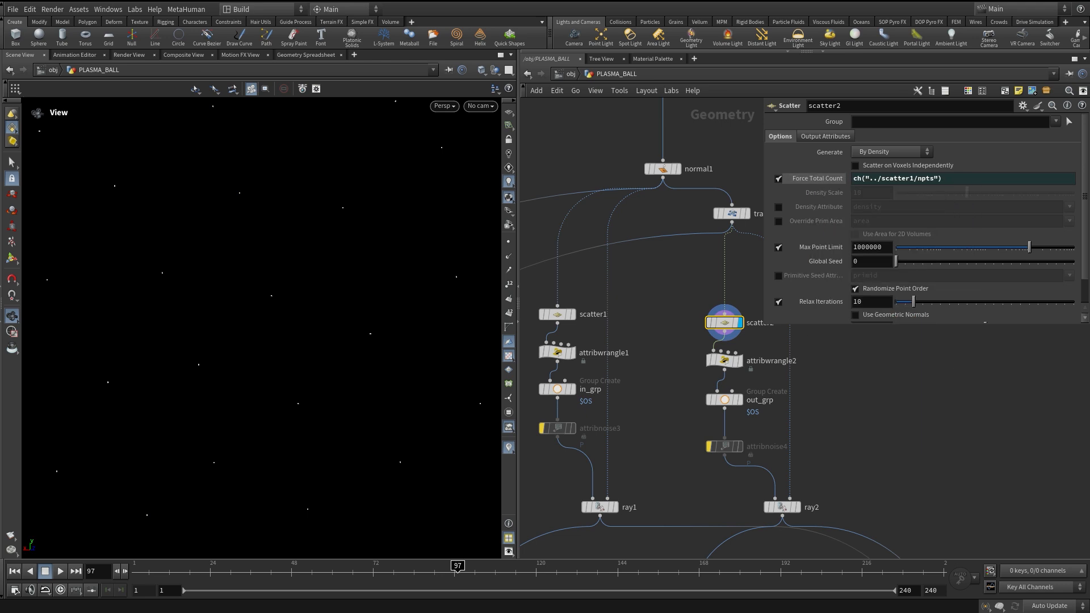
Select the scatter1 node again to show its scatter parameters.
middle_click_drag(658, 278, 643, 279)
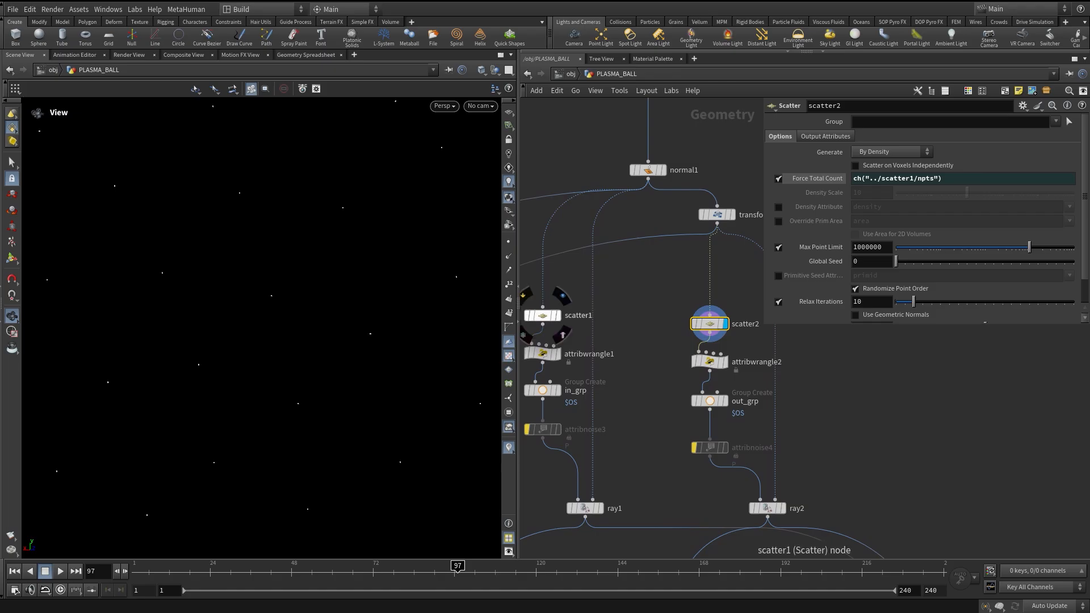
left_click(542, 316)
middle_click_drag(542, 316, 609, 314)
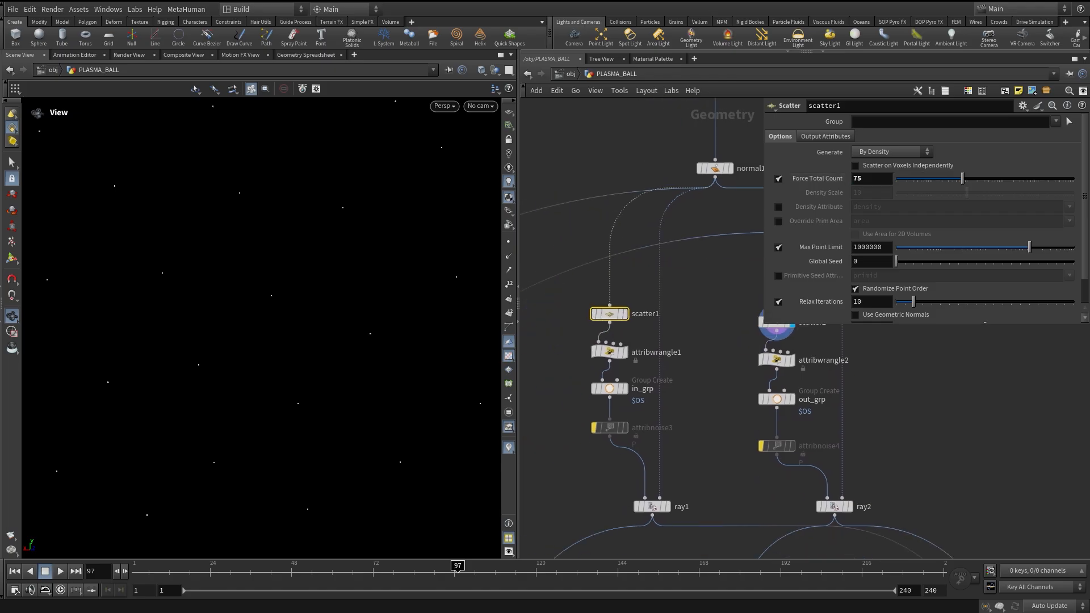
Select the scatter2 node and reveal its Force Total Count value in place of the expression.
middle_click_drag(777, 322, 638, 294)
left_click(677, 338)
left_click(816, 178)
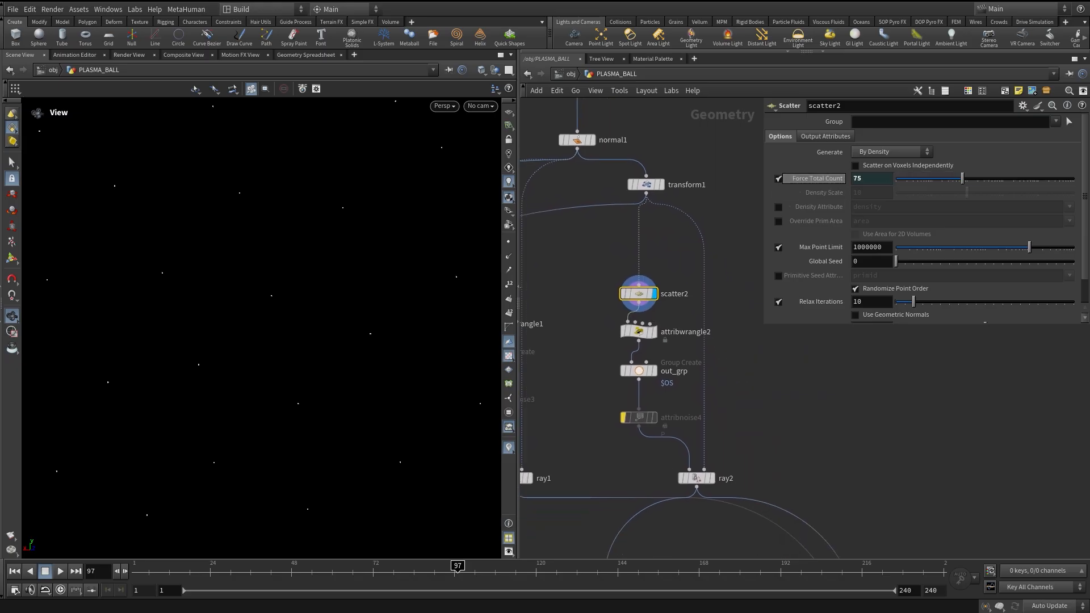
Examine the parameters of attribwrangle2 and out_grp, including the ptid expression, in the branch below scatter2.
scroll(653, 307, "up", 5)
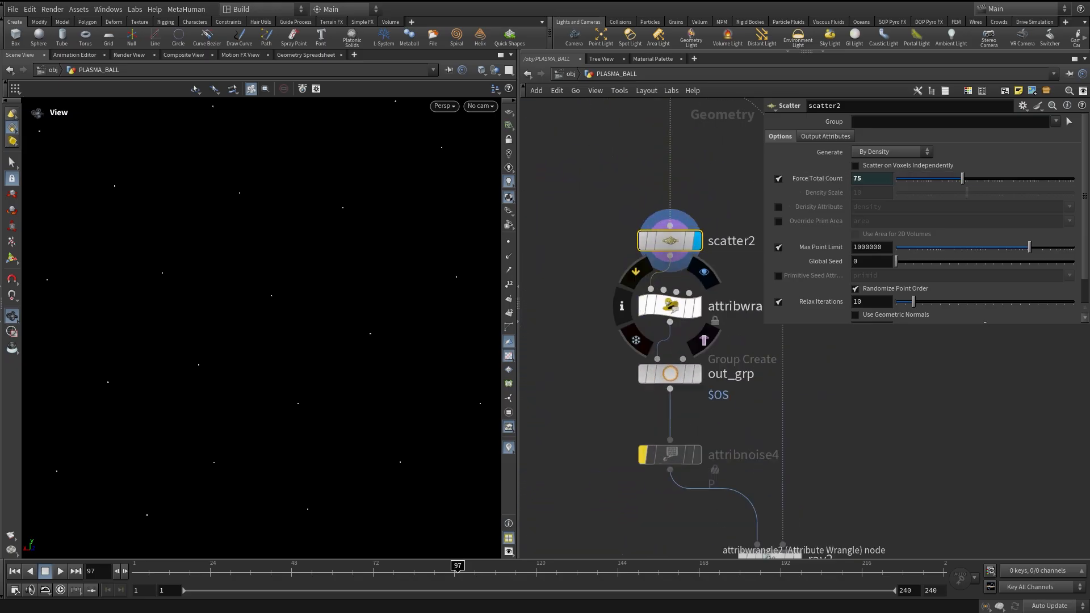
left_click(670, 306)
mouse_move(671, 305)
middle_mouse_down()
mouse_move(643, 335)
mouse_move(654, 299)
middle_mouse_up()
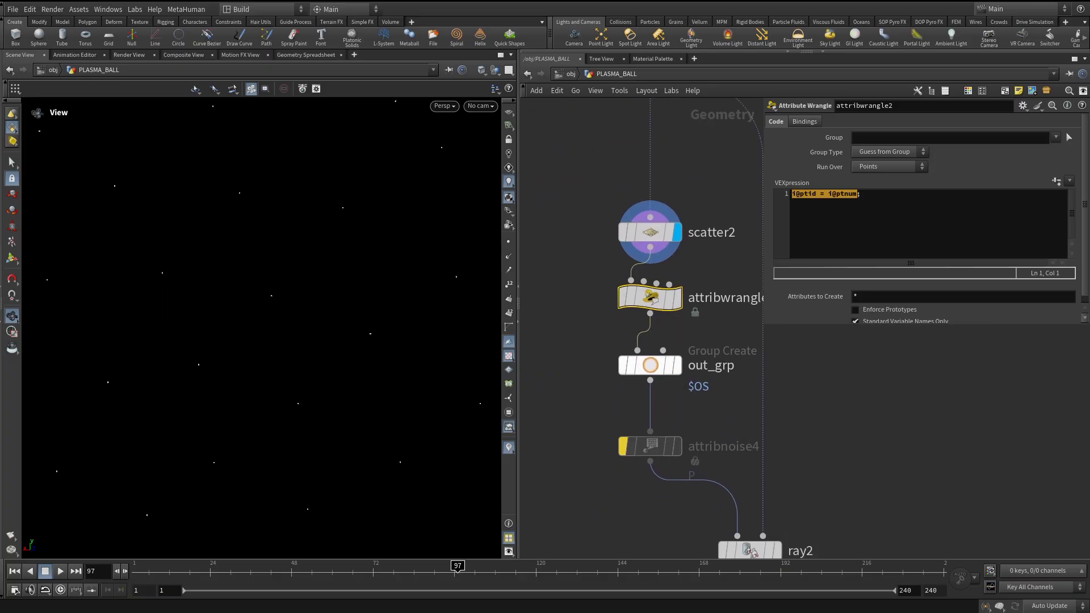
left_click(650, 366)
middle_click_drag(650, 366, 666, 343)
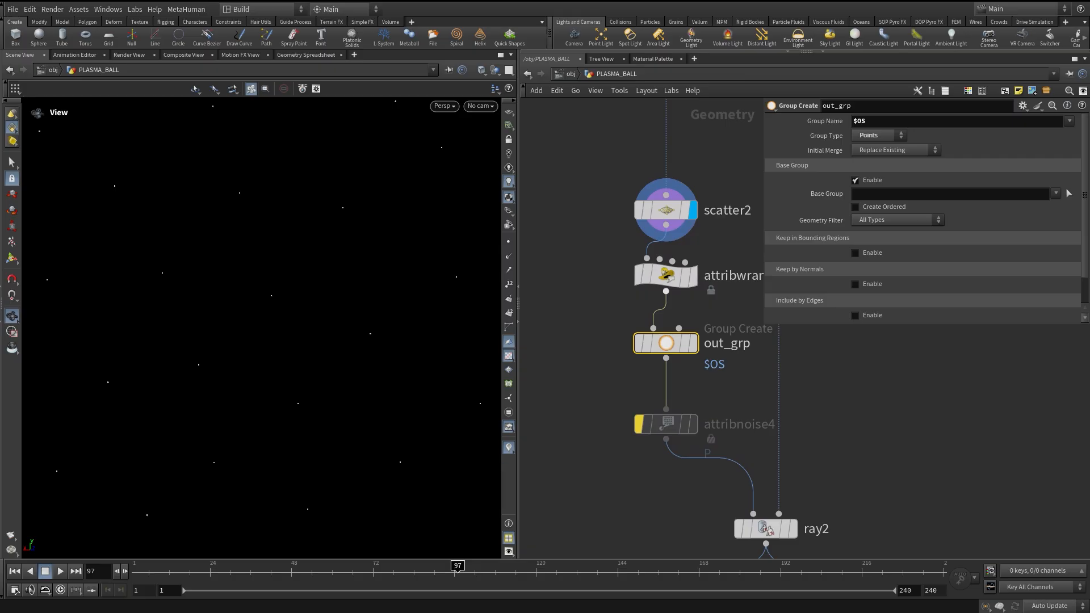
left_click(666, 275)
Follow the network past ray2 and display the merge1 node's output to see the inner and outer points together.
scroll(647, 335, "down", 5)
middle_click_drag(714, 454, 741, 374)
left_click(734, 373)
scroll(273, 330, "down", 6)
middle_click_drag(559, 505, 545, 346)
scroll(639, 329, "down", 5)
middle_click_drag(672, 399, 629, 345)
scroll(642, 317, "up", 5)
left_click(654, 260)
Display the add1 node's lines and show its Polygons By Group parameters to examine the ptid attribute name.
scroll(630, 345, "up", 5)
mouse_move(625, 310)
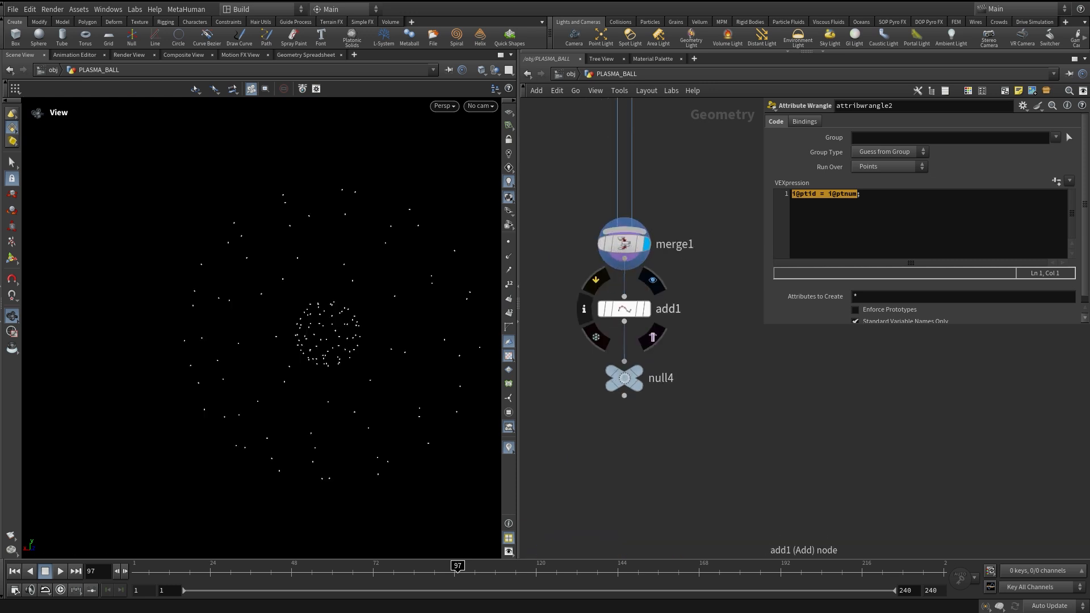
left_click(653, 279)
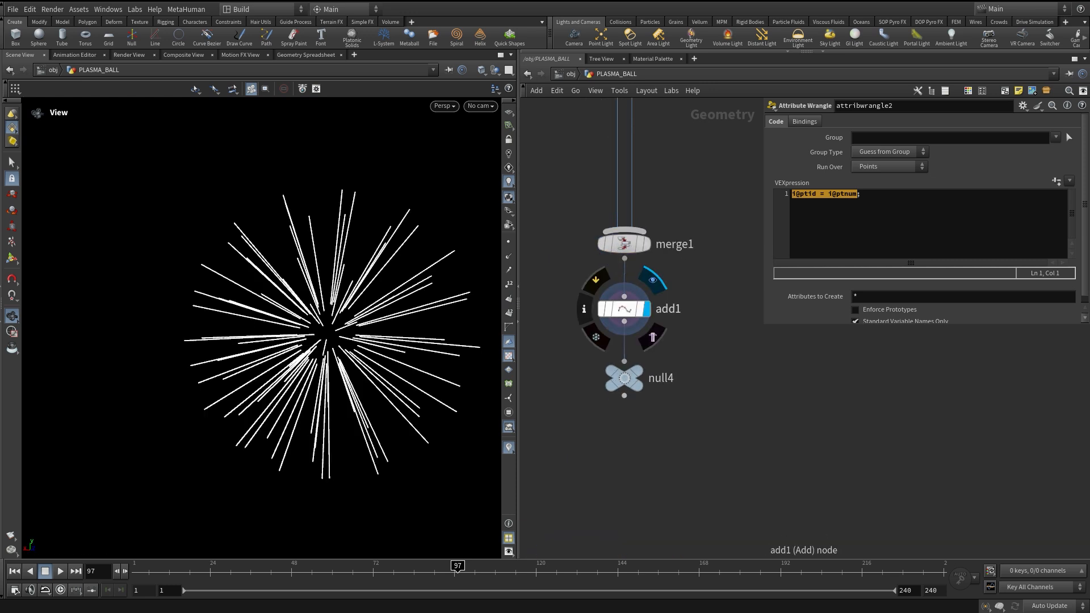
left_click(625, 309)
middle_click_drag(640, 319, 624, 344)
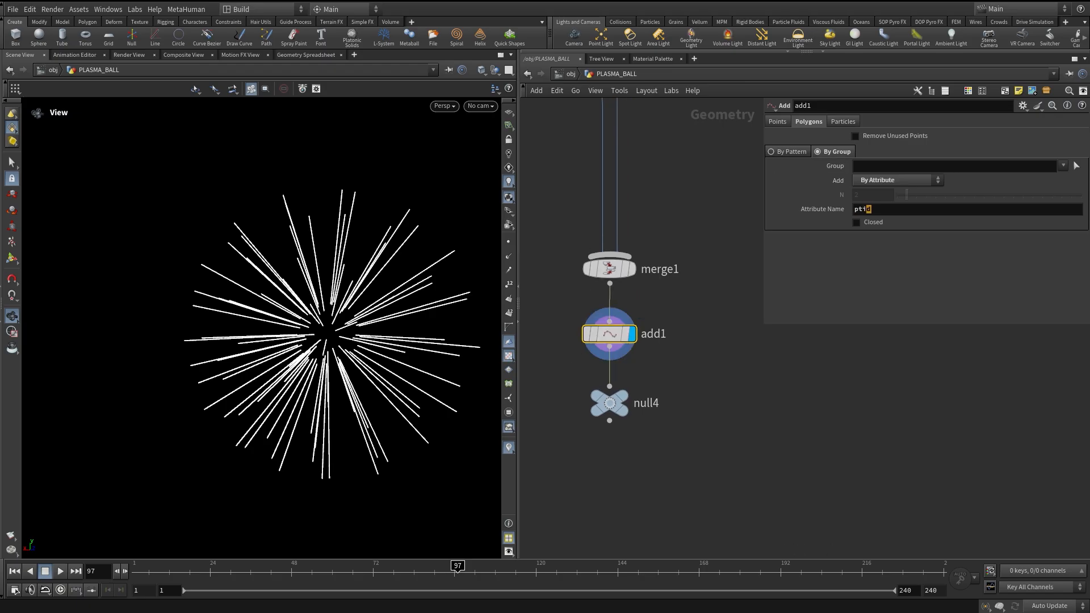
middle_click_drag(693, 323, 717, 301)
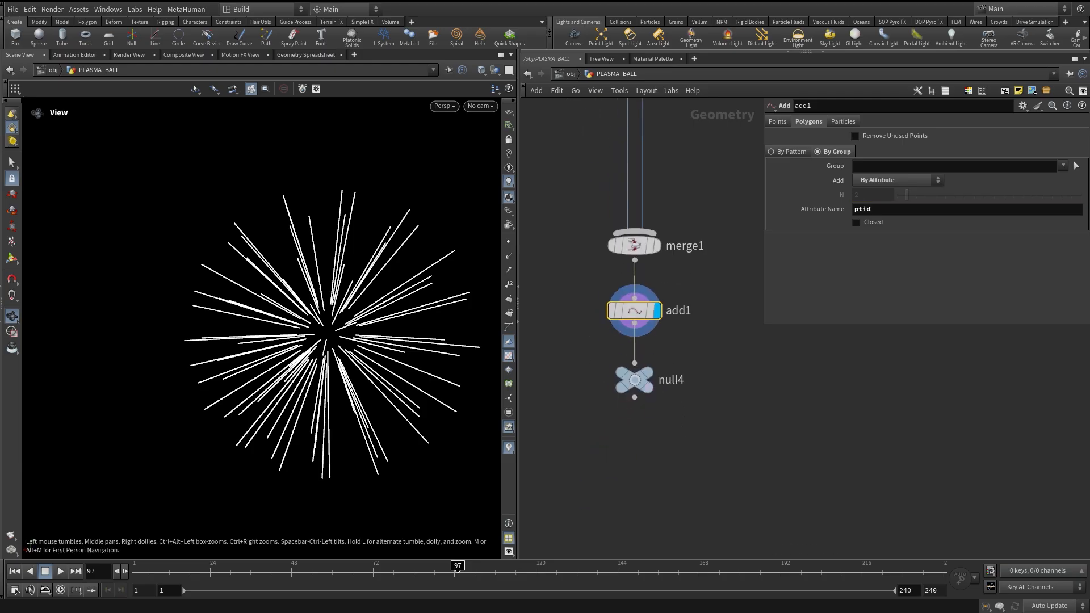
Display the null4 node's output and inspect the radial lines in the viewport.
left_click(662, 353)
middle_click_drag(690, 352, 684, 342)
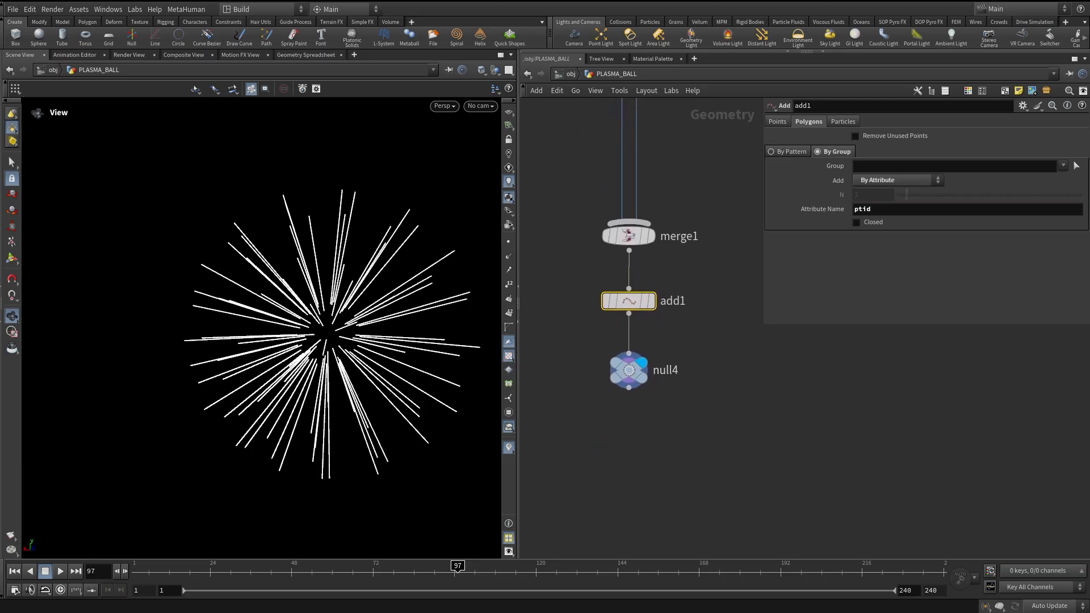
mouse_move(363, 352)
left_mouse_down()
mouse_move(382, 348)
mouse_move(366, 354)
left_mouse_up()
Display the attribnoise5 node's output and show its parameters to examine the pscale noise values.
middle_click_drag(584, 347, 756, 338)
scroll(810, 412, "down", 8)
middle_click_drag(810, 412, 814, 334)
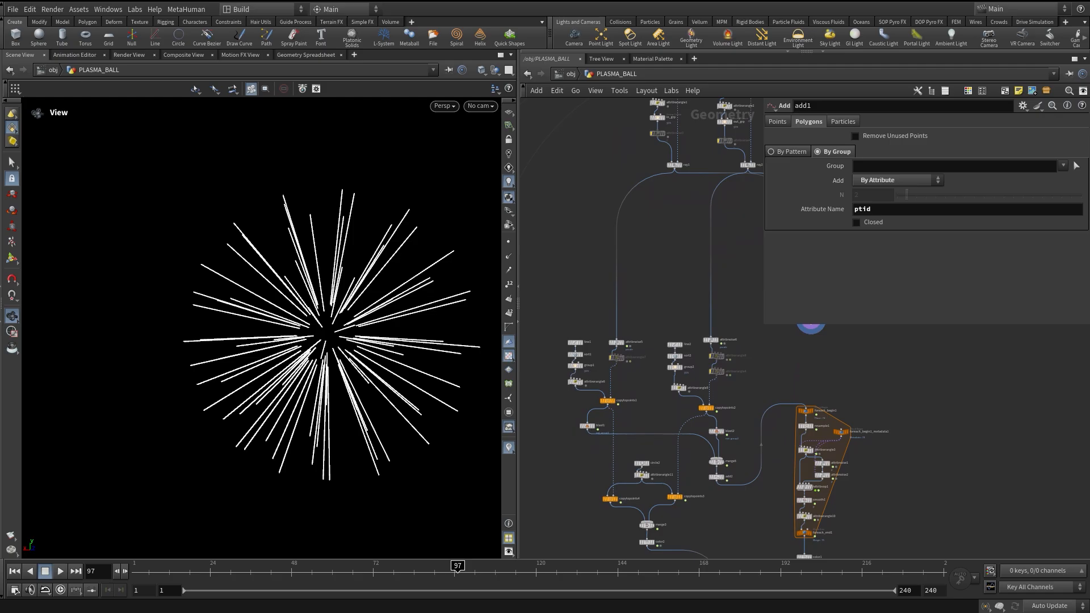
scroll(617, 345, "up", 5)
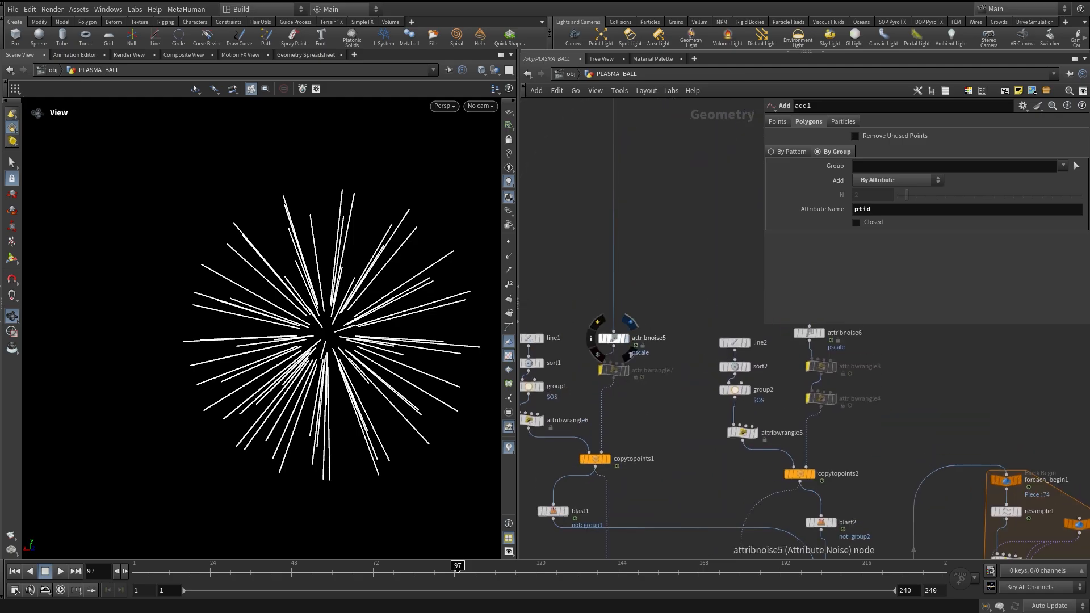
left_click(630, 322)
left_click(614, 339)
middle_click_drag(616, 341, 579, 382)
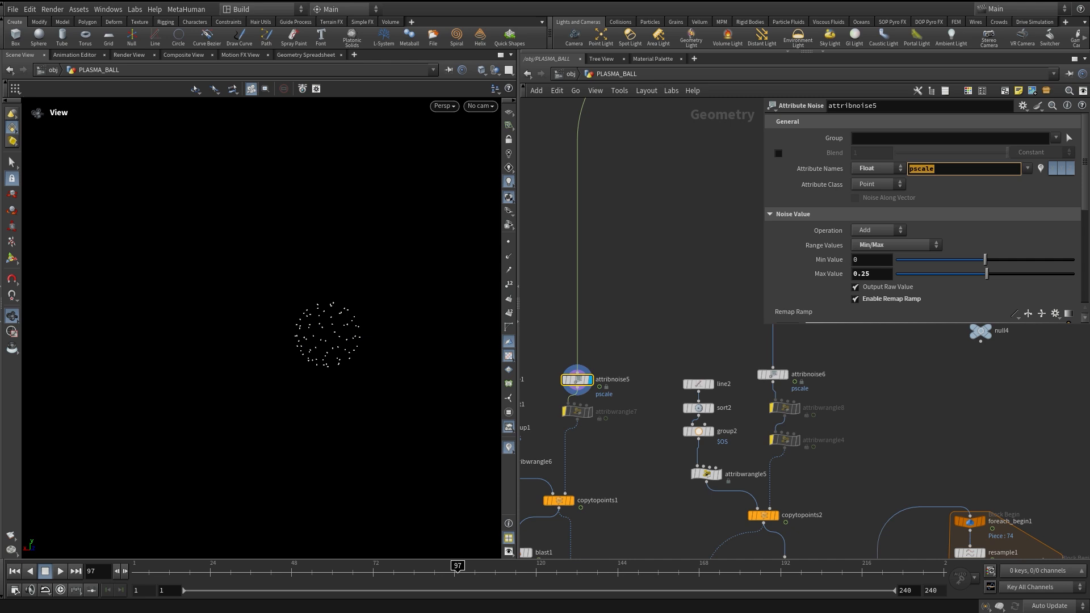
Open attribnoise5's geometry spreadsheet and limit its columns to the pscale attribute.
scroll(327, 345, "up", 5)
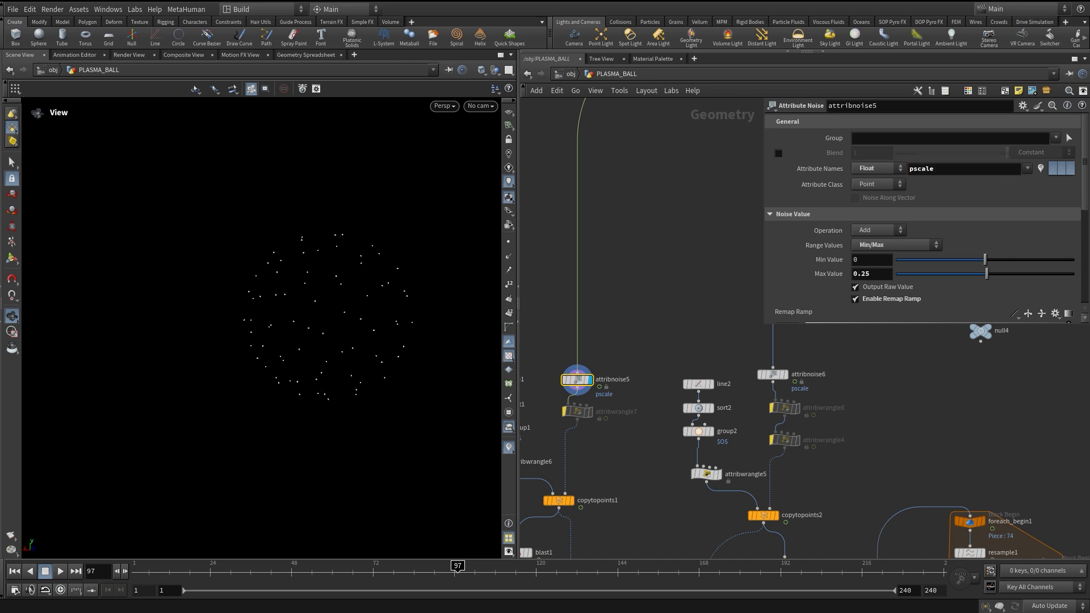
right_click(573, 381)
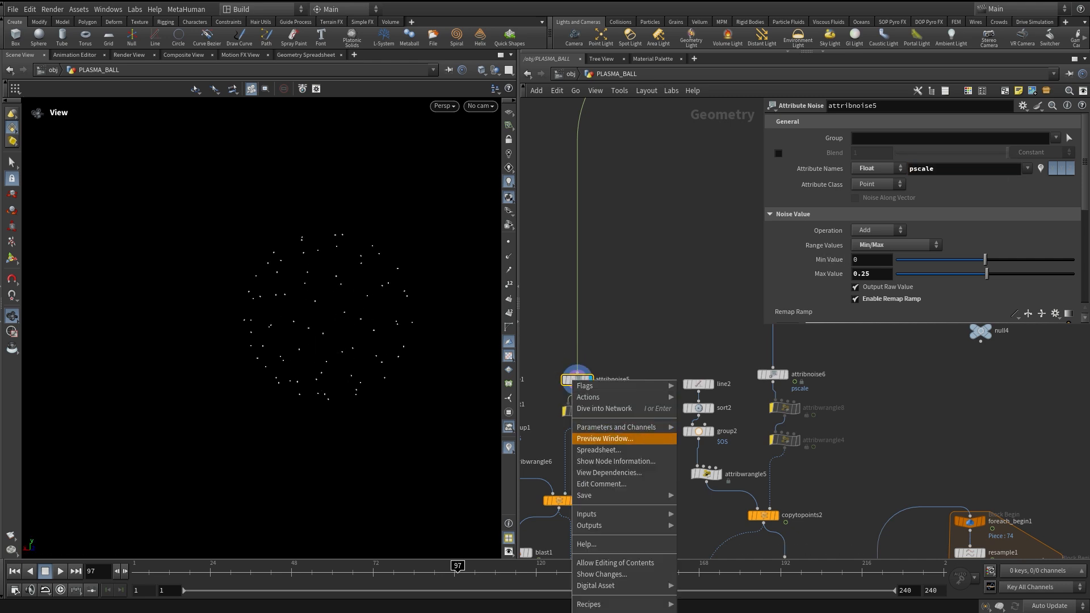
left_click(596, 449)
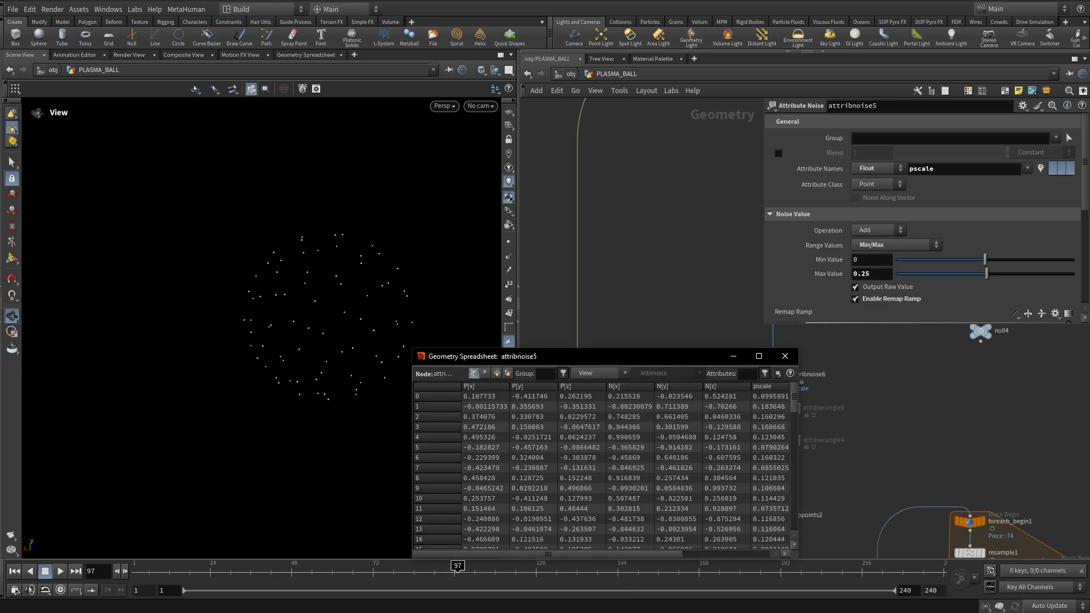
left_click(590, 373)
left_click(603, 459)
left_click(591, 373)
left_click(593, 524)
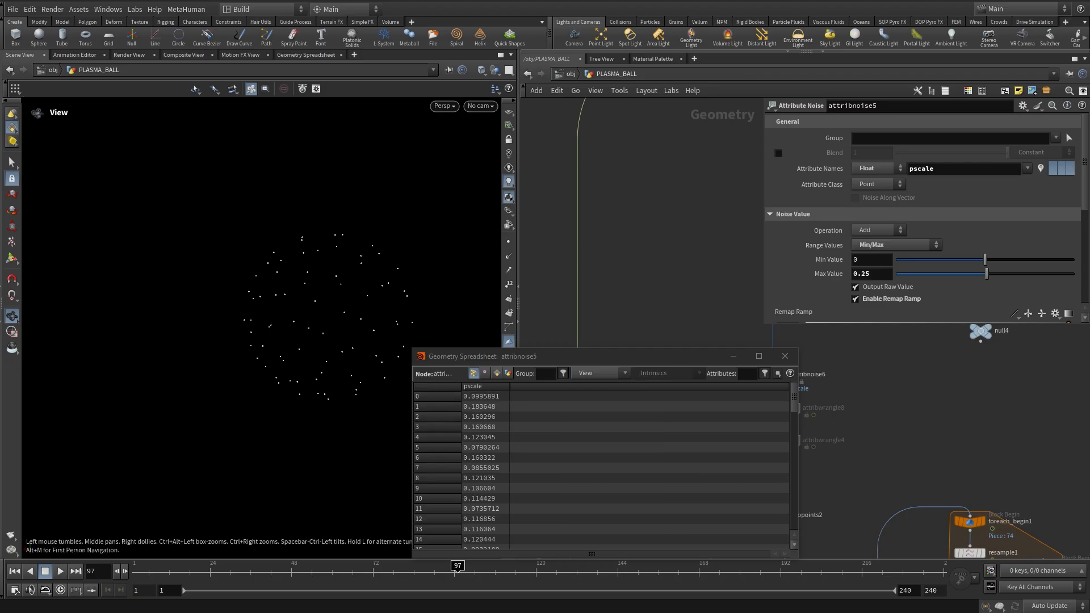
Expand attribnoise5's Animation settings, scrub the timeline to frame 41 while checking the pscale values, and close the spreadsheet.
scroll(812, 250, "down", 5)
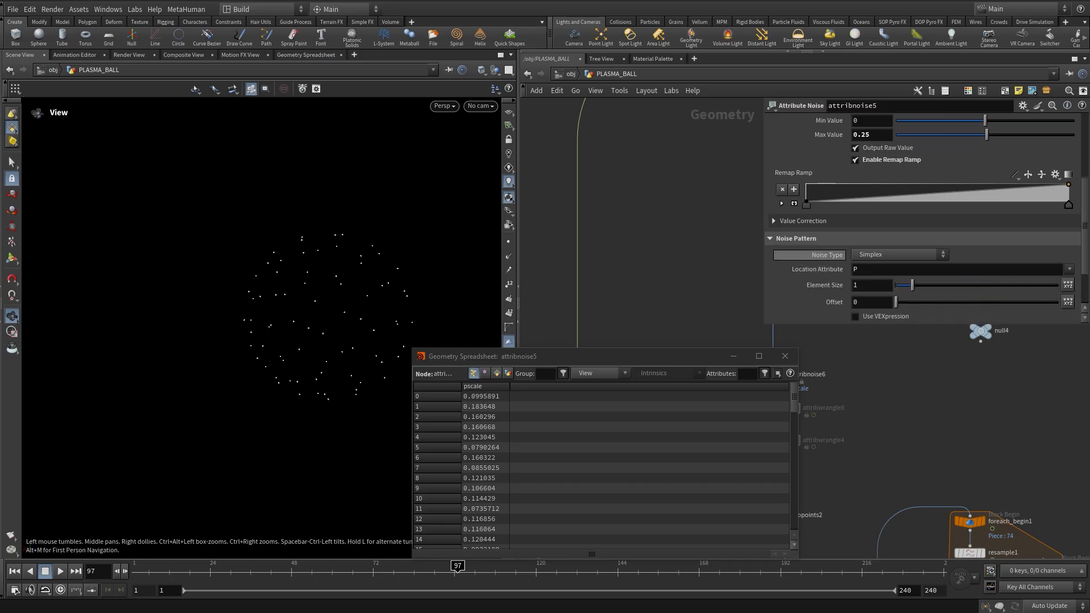
scroll(812, 253, "down", 2)
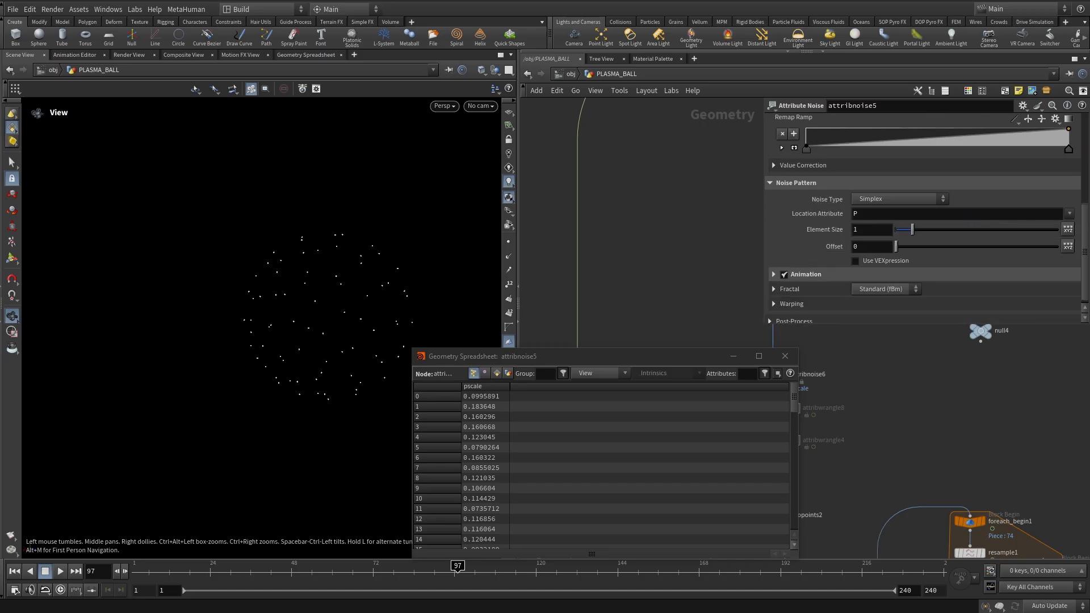
left_click(774, 274)
scroll(811, 255, "down", 1)
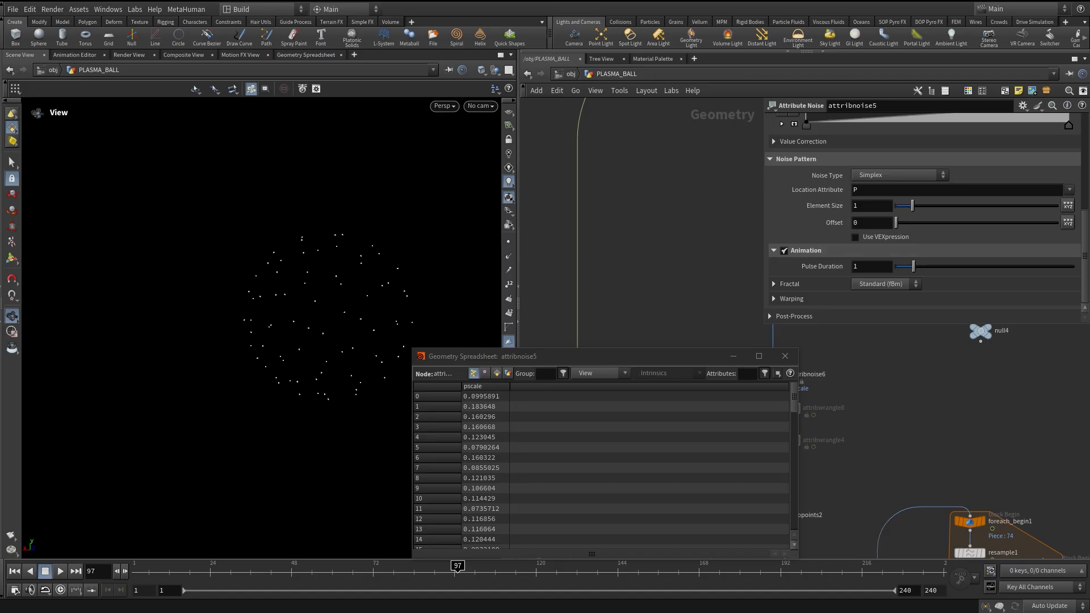
left_click_drag(184, 572, 267, 572)
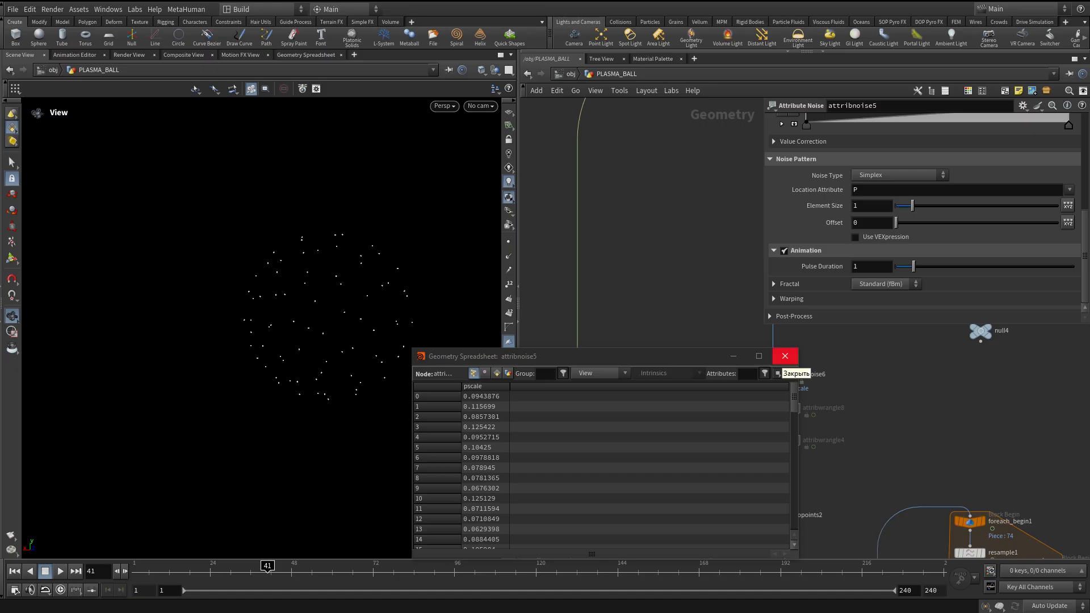
left_click(785, 356)
Display the copytopoints1 node with its parameters and scrub the timeline to frame 39 to watch the copied lines animate.
scroll(785, 354, "down", 2)
middle_click_drag(786, 353, 790, 309)
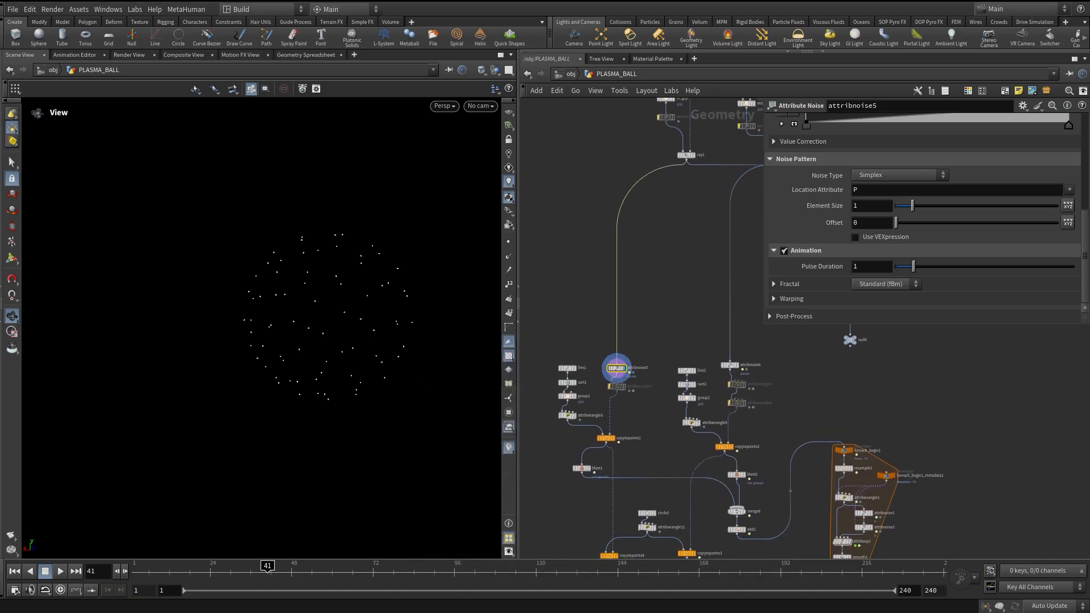
middle_click_drag(709, 363, 751, 339)
scroll(647, 416, "up", 4)
middle_click_drag(647, 416, 674, 471)
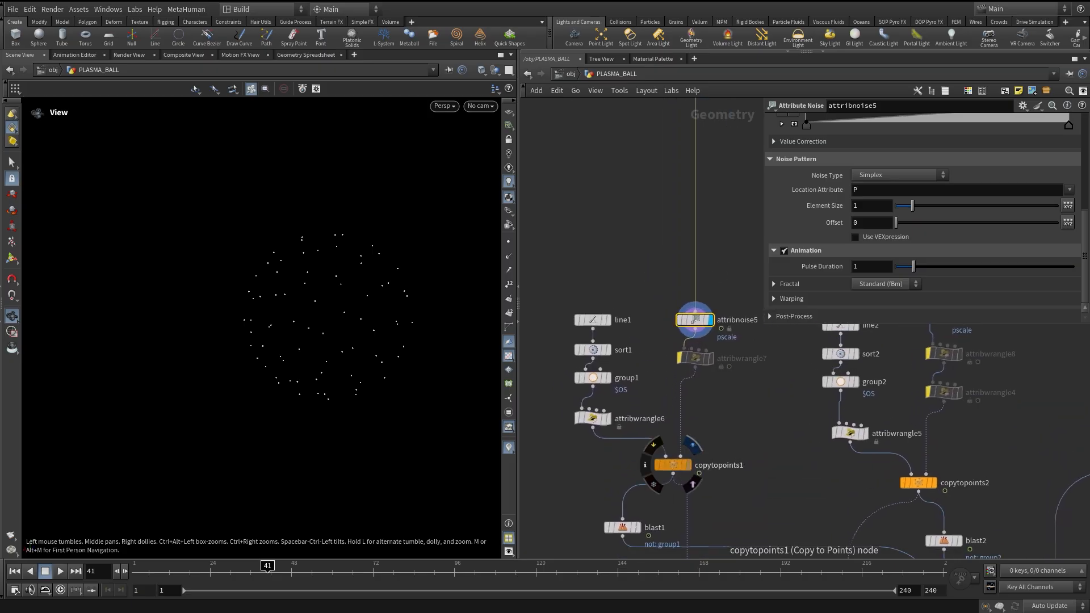
left_click(693, 445)
left_click(674, 465)
mouse_move(139, 568)
left_mouse_down()
mouse_move(401, 568)
mouse_move(139, 567)
mouse_move(366, 568)
mouse_move(262, 567)
left_mouse_up()
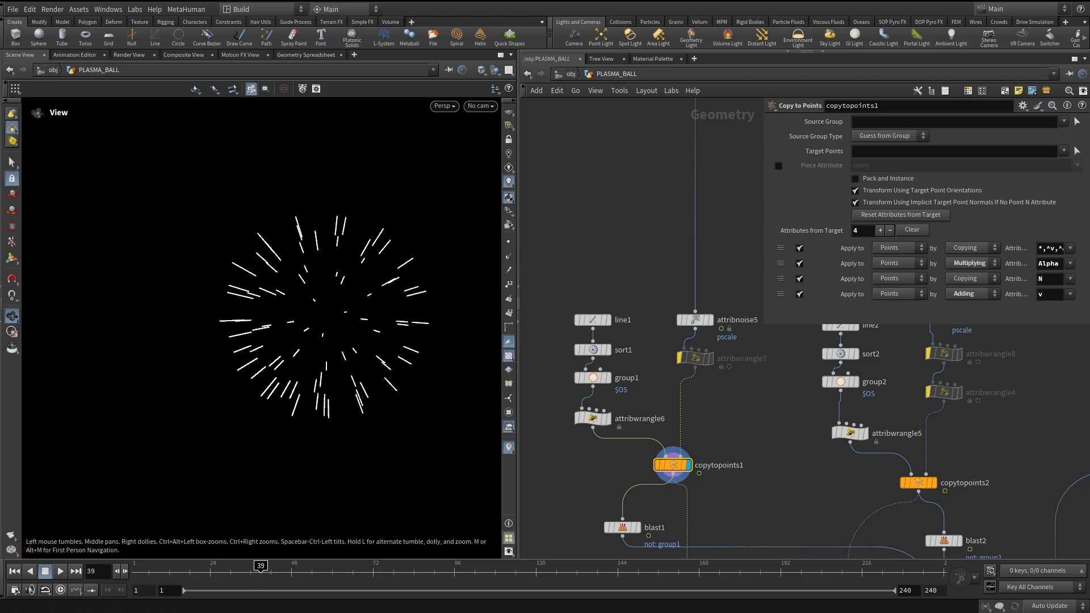
Display the line1 node with its parameters and inspect the line up close with point numbers shown.
middle_click_drag(602, 323, 618, 273)
left_click(615, 295)
left_click(596, 315)
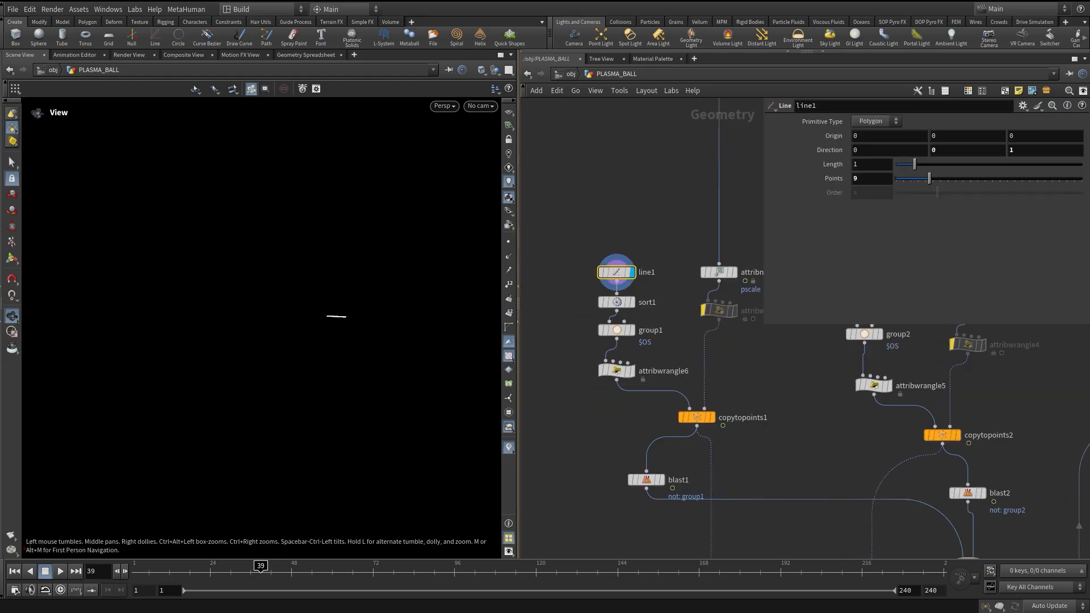
left_click_drag(250, 329, 341, 318)
middle_click_drag(420, 301, 224, 311)
left_click_drag(224, 311, 221, 289)
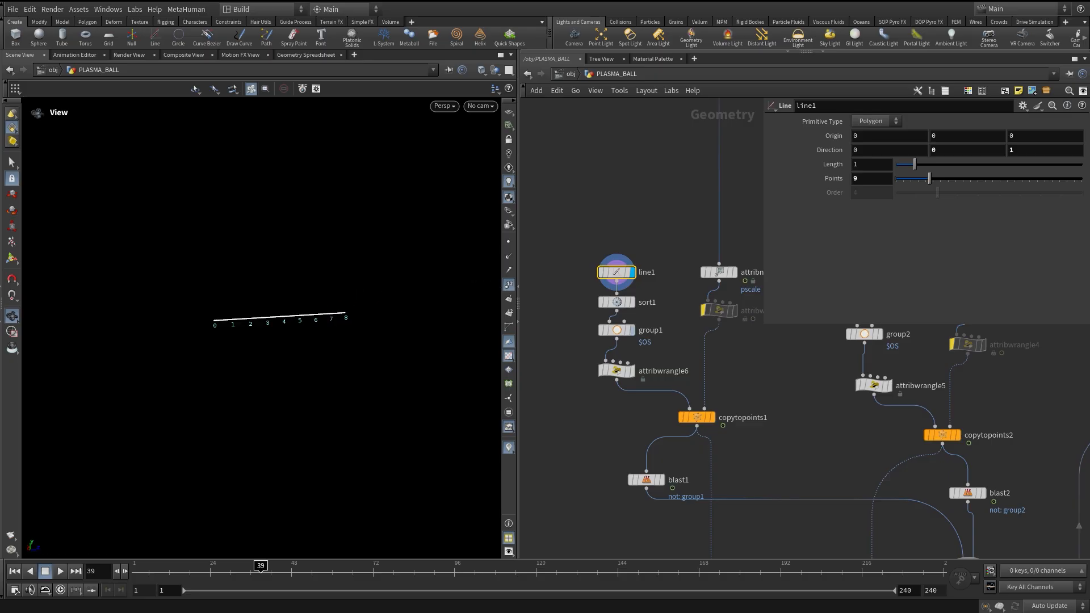
Show sort1's Reverse Point Sort setting and inspect the point numbering in copytopoints1's displayed output.
left_click(616, 302)
middle_click_drag(661, 335, 671, 315)
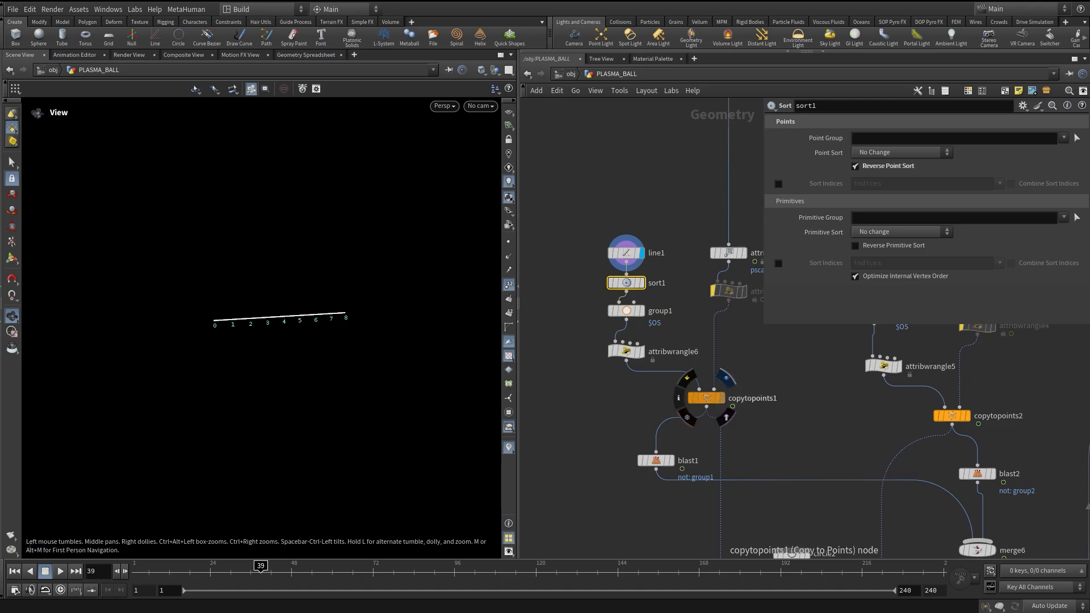
left_click(724, 382)
left_click(707, 398)
scroll(227, 323, "up", 5)
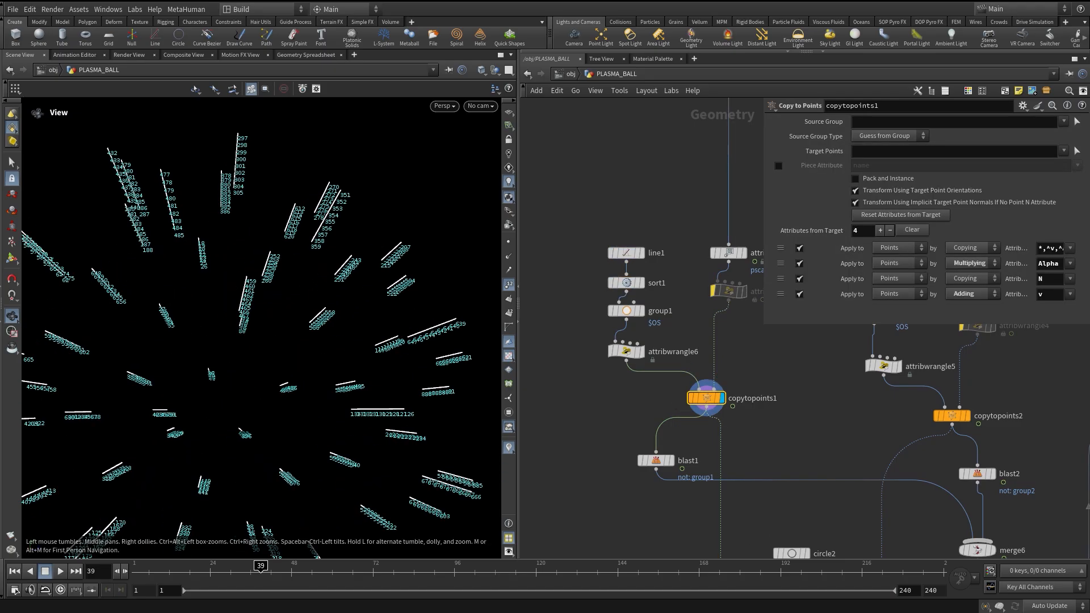
left_click_drag(261, 318, 254, 350)
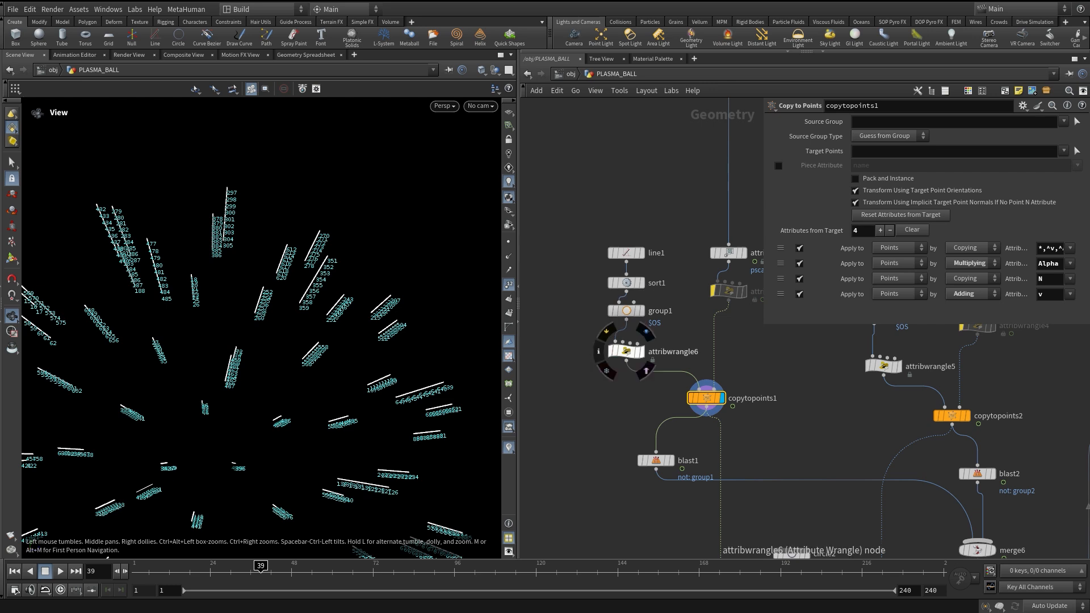
Alternate the display between sort1 and line1 to compare their point order, and show each node's parameters.
left_click(627, 283)
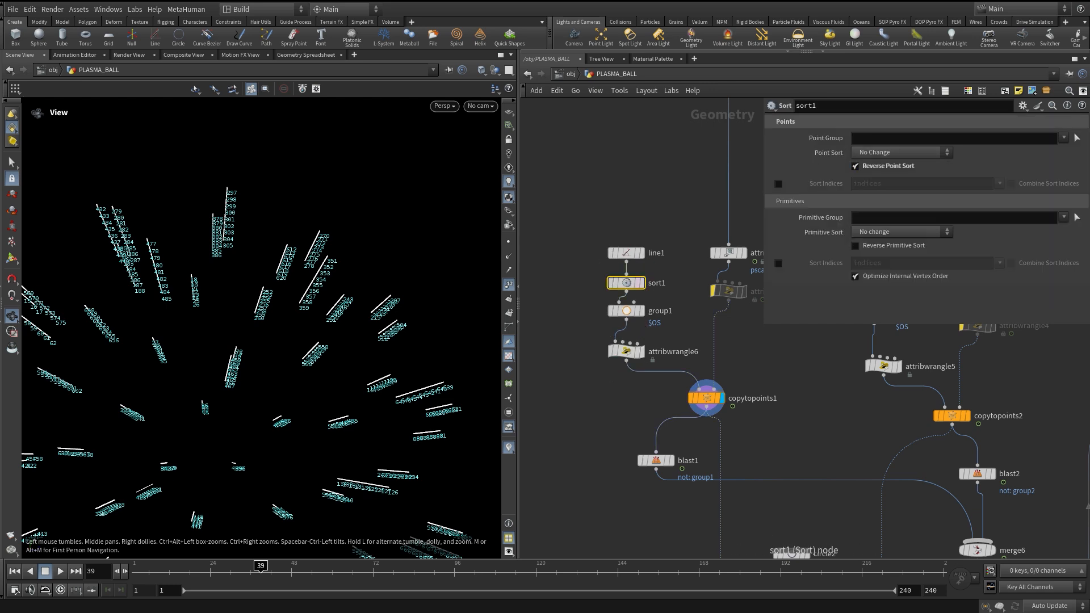
left_click(640, 283)
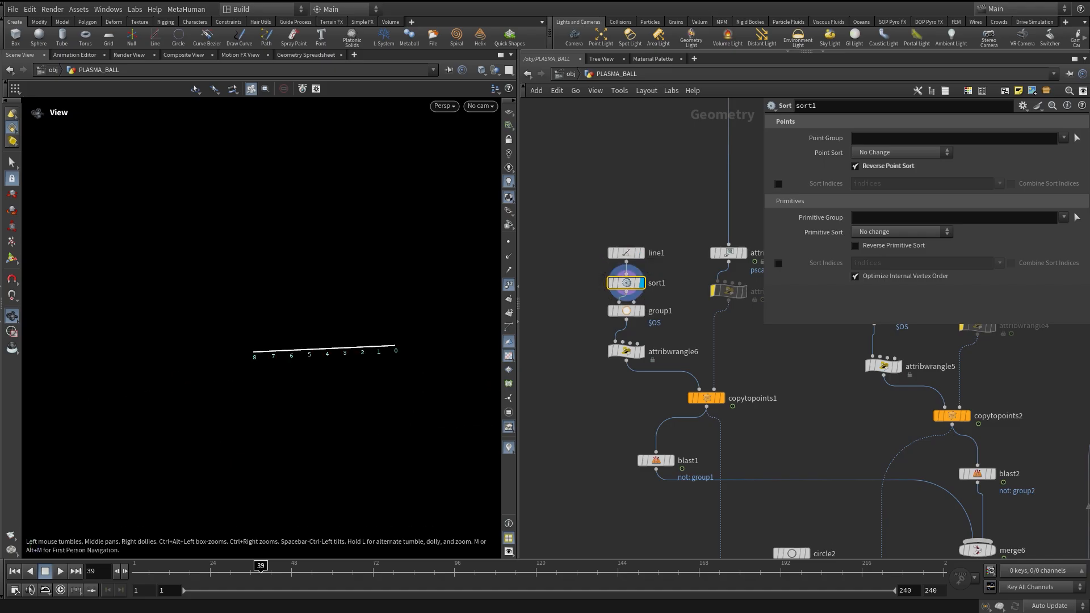
left_click(642, 252)
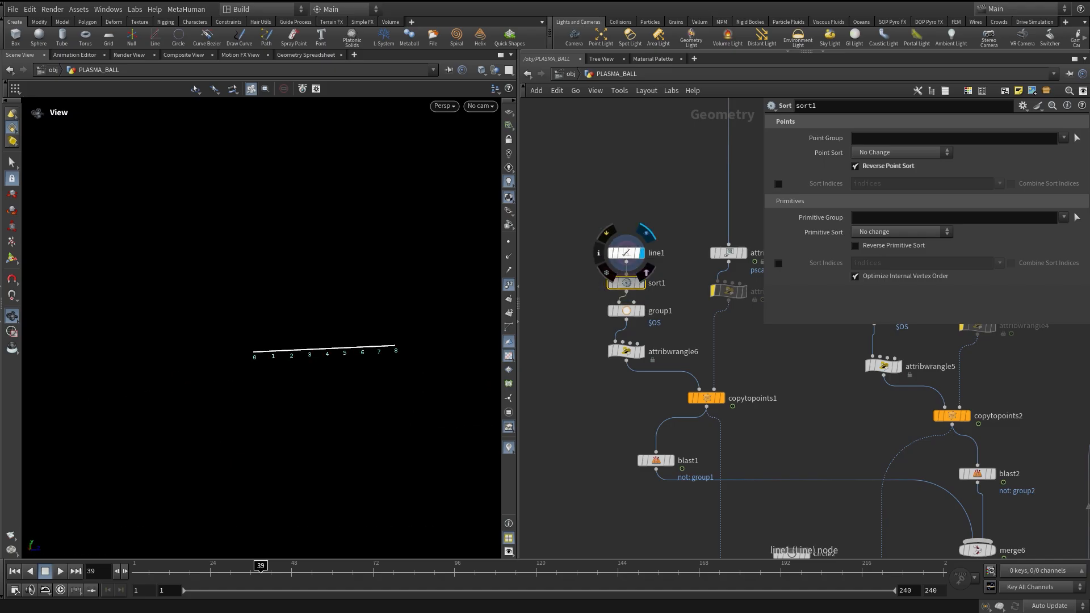
left_click(626, 252)
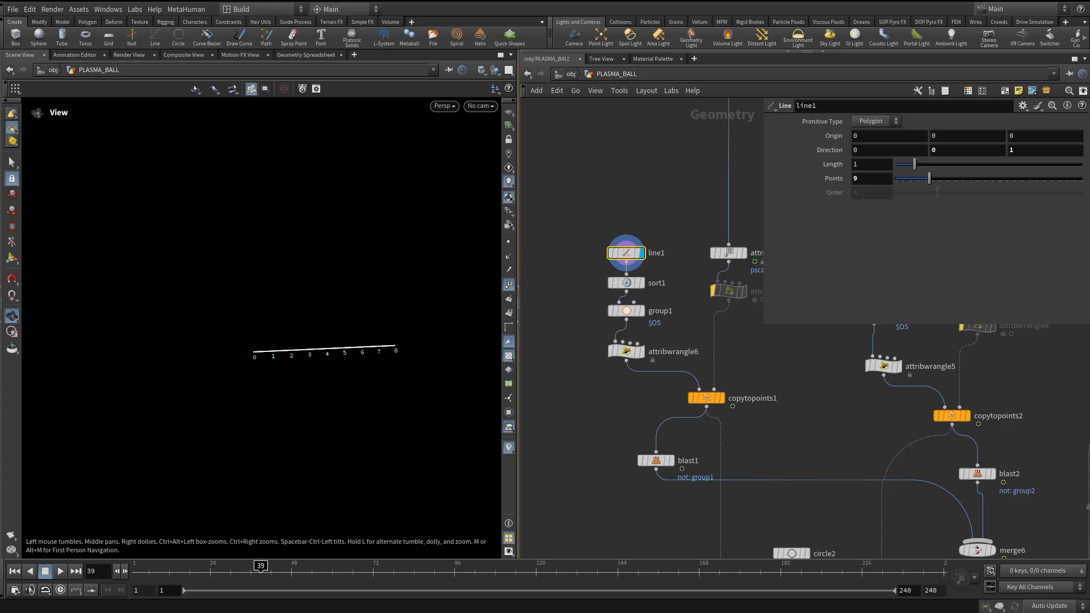
left_click(641, 283)
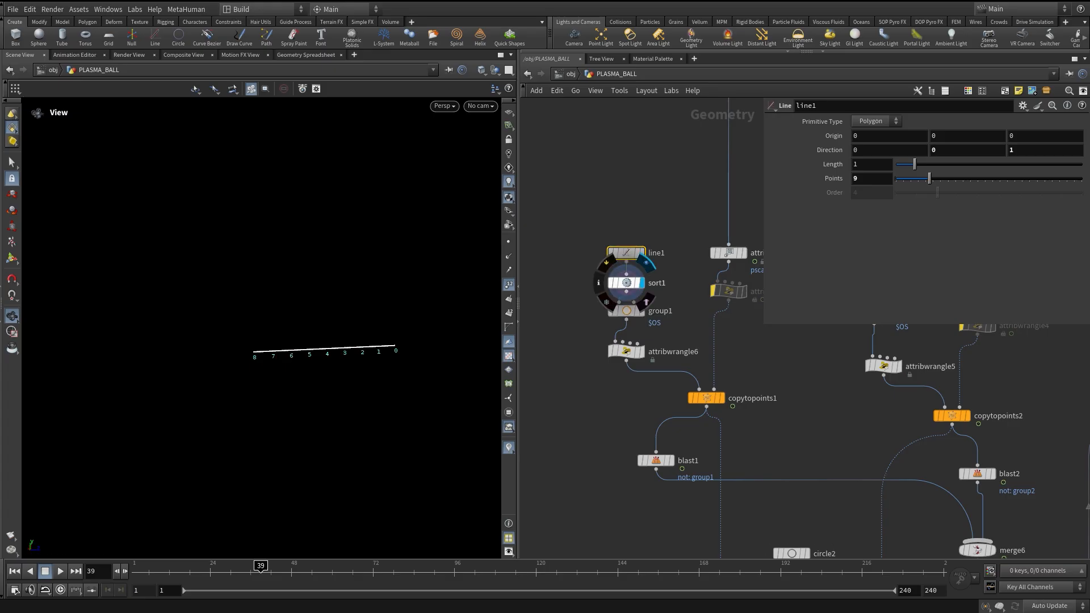
left_click(626, 283)
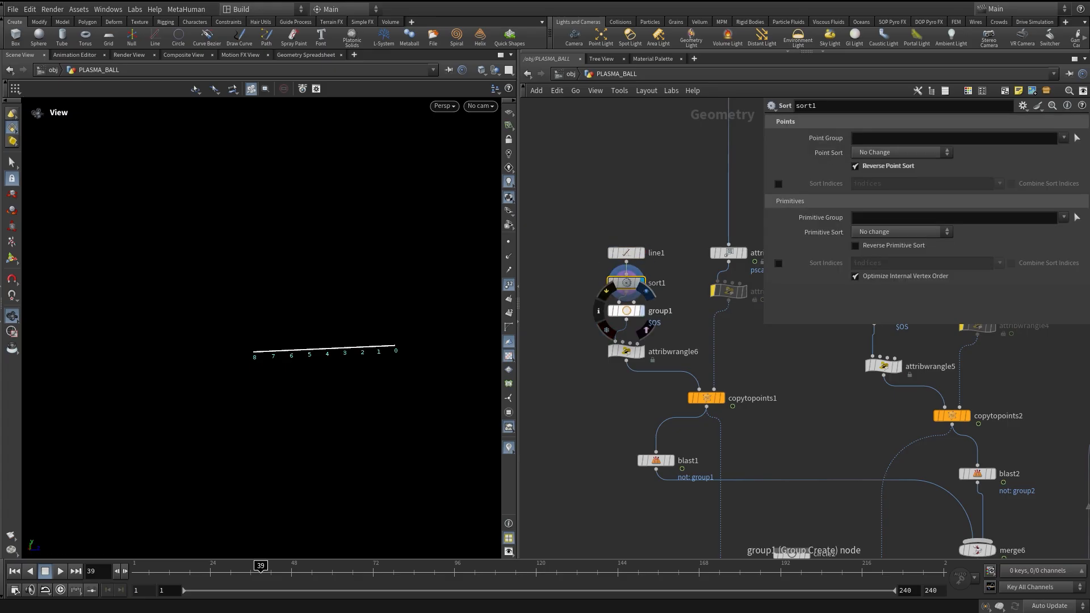
Display the group1 node and show its parameters to examine the base group.
left_click(642, 311)
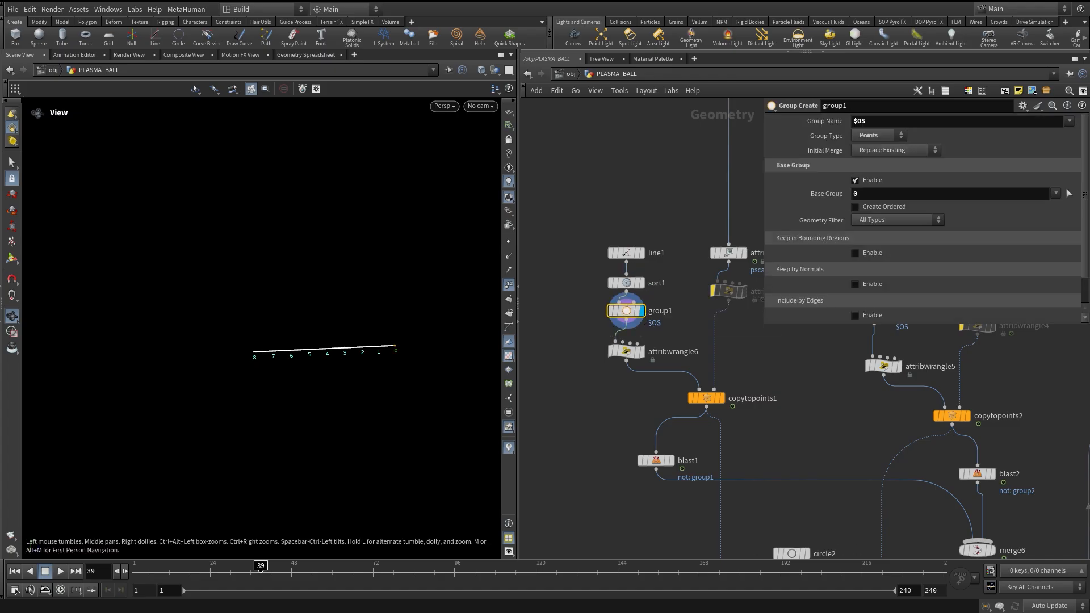
Display attribwrangle6 and show its pscale VEX code and S Ramp parameters.
left_click(626, 350)
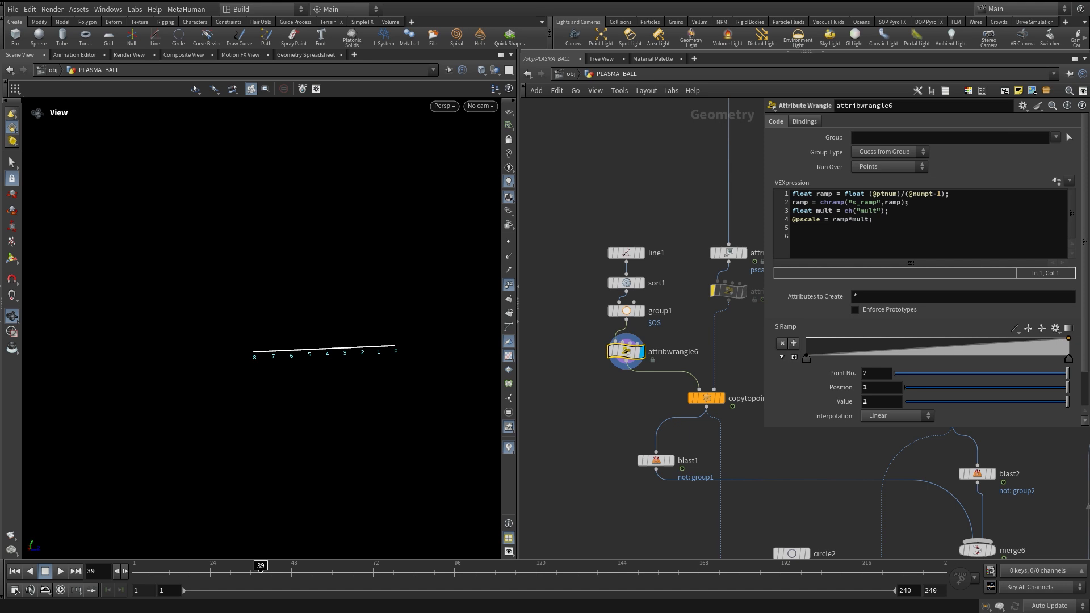
middle_click_drag(795, 483, 778, 438)
middle_click_drag(732, 392, 685, 380)
Display copytopoints1 with its parameters and turn off the point numbers in the viewport.
left_click(662, 322)
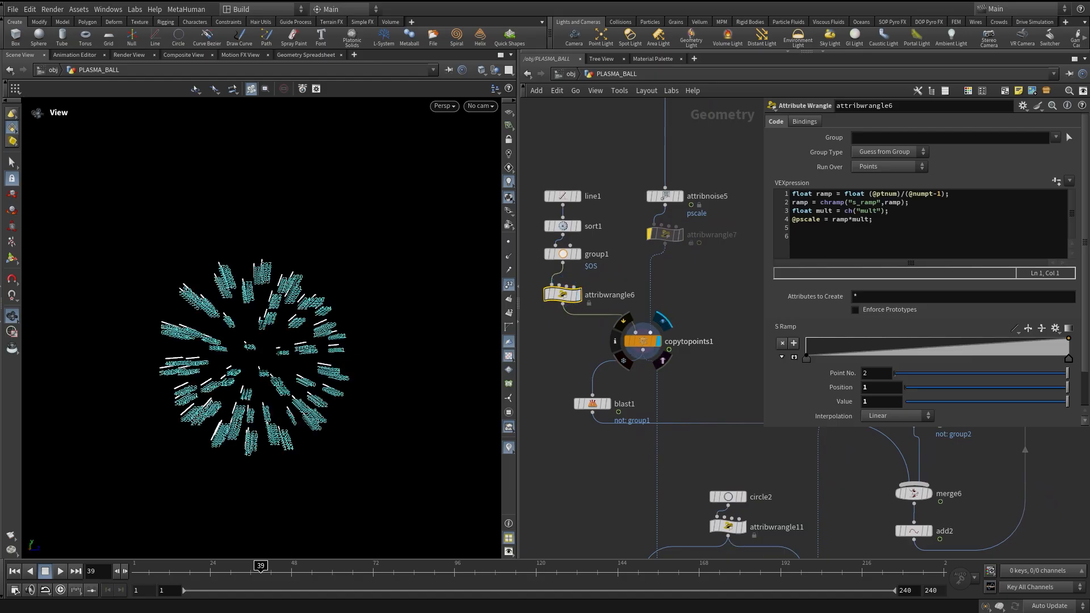
left_click(643, 342)
left_click(508, 285)
left_click_drag(318, 340, 272, 361)
Display blast1 with its parameters and overlay copytopoints1 as a template to compare the group1 points with the copied lines.
mouse_move(593, 404)
left_click(612, 384)
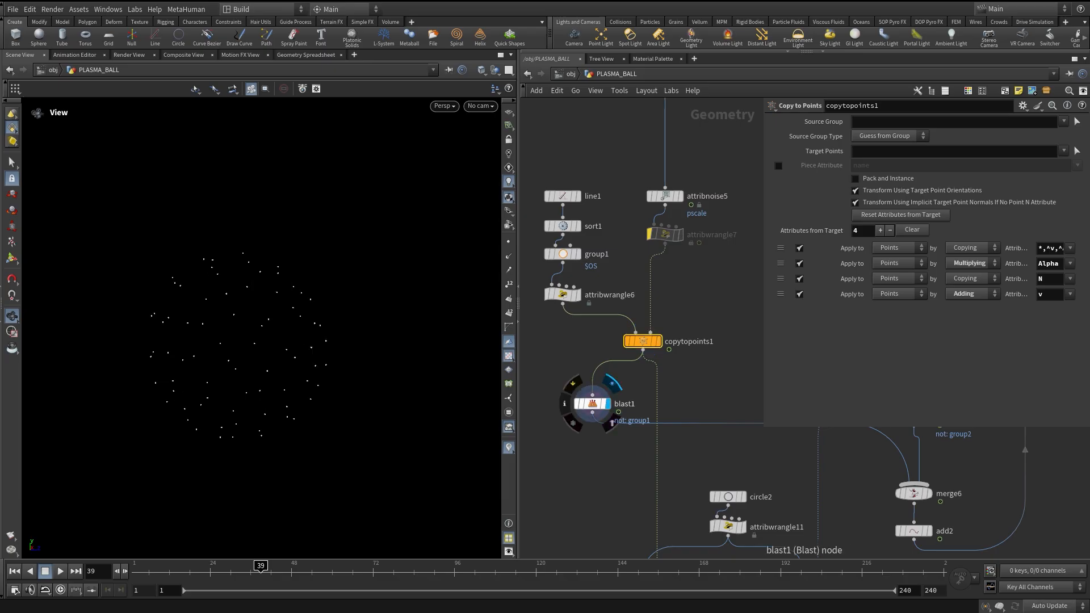
left_click(592, 403)
left_click(657, 342)
scroll(210, 326, "up", 8)
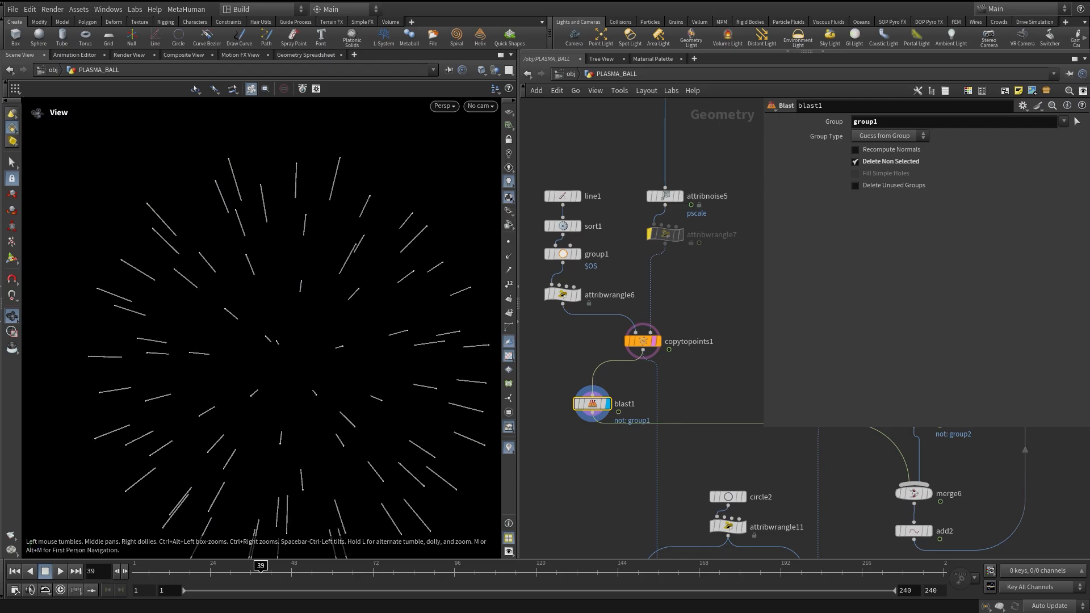
Show attribnoise6's pscale noise parameters and examine the second branch from line2 down to add2.
middle_click_drag(715, 375, 514, 478)
left_click_drag(588, 245, 725, 478)
left_click(699, 293)
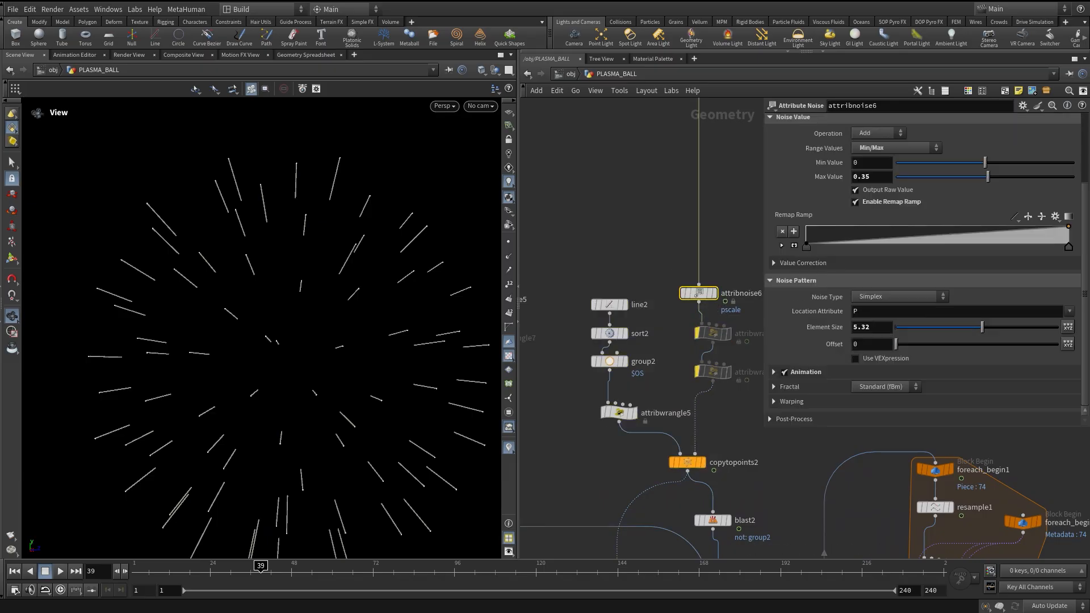
scroll(809, 187, "up", 2)
middle_click_drag(652, 256, 671, 167)
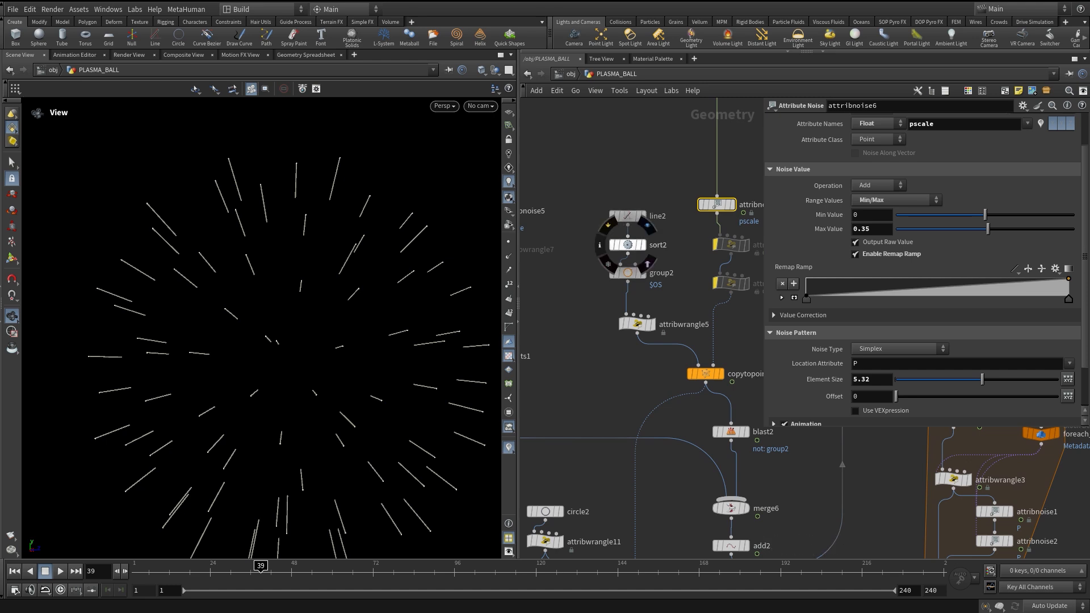
middle_click_drag(637, 321, 606, 239)
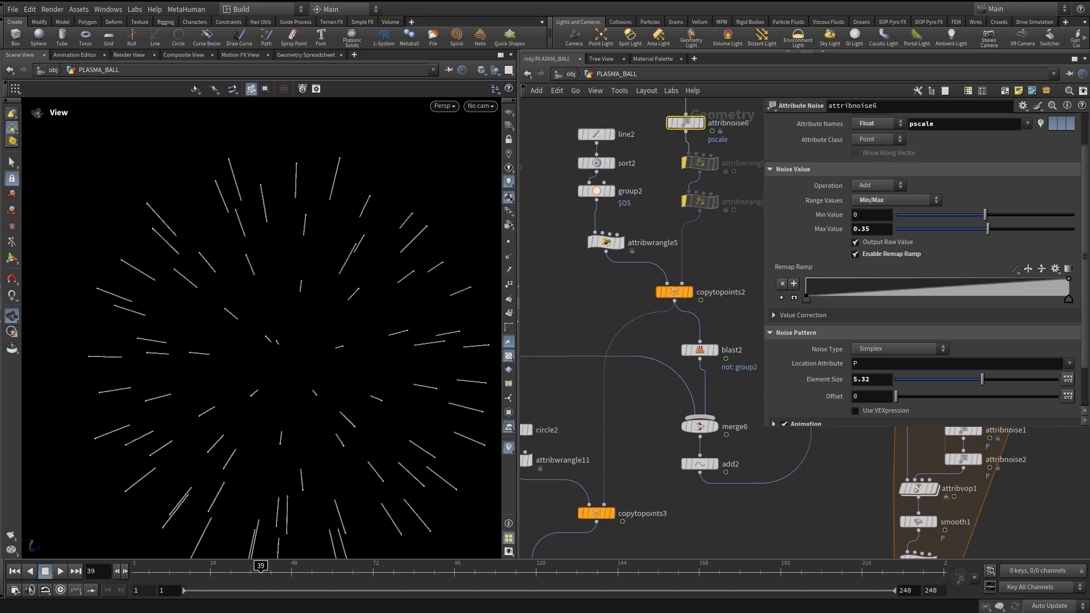
Display blast2 and merge6 in turn, nudge the merge6 node within the network, and show its input list.
left_click(715, 350)
middle_click_drag(698, 375, 664, 338)
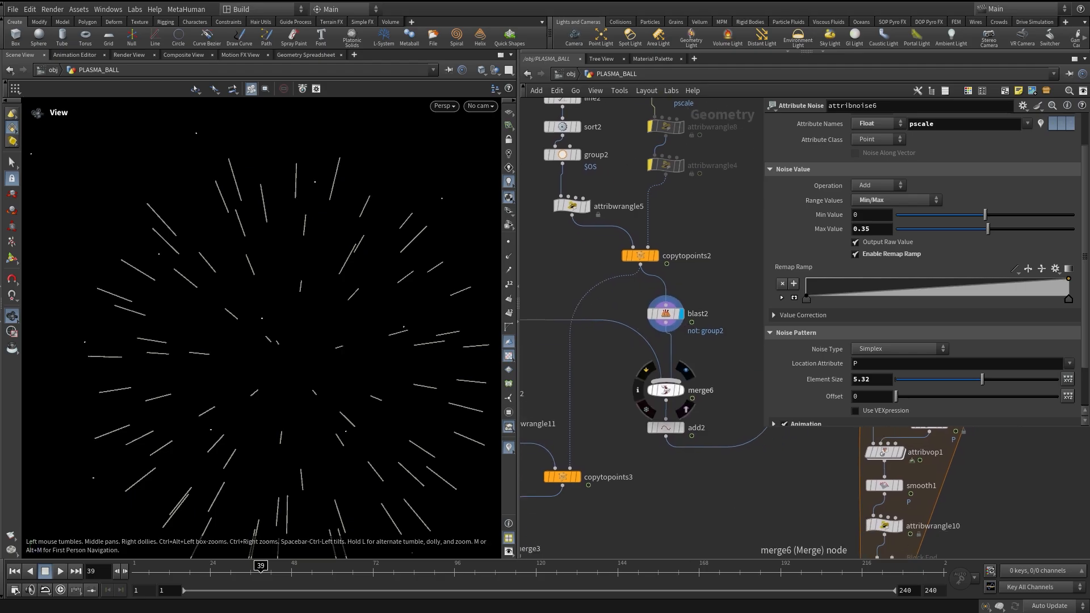
left_click(685, 370)
left_click_drag(666, 390, 649, 378)
left_click(649, 378)
middle_click(649, 378)
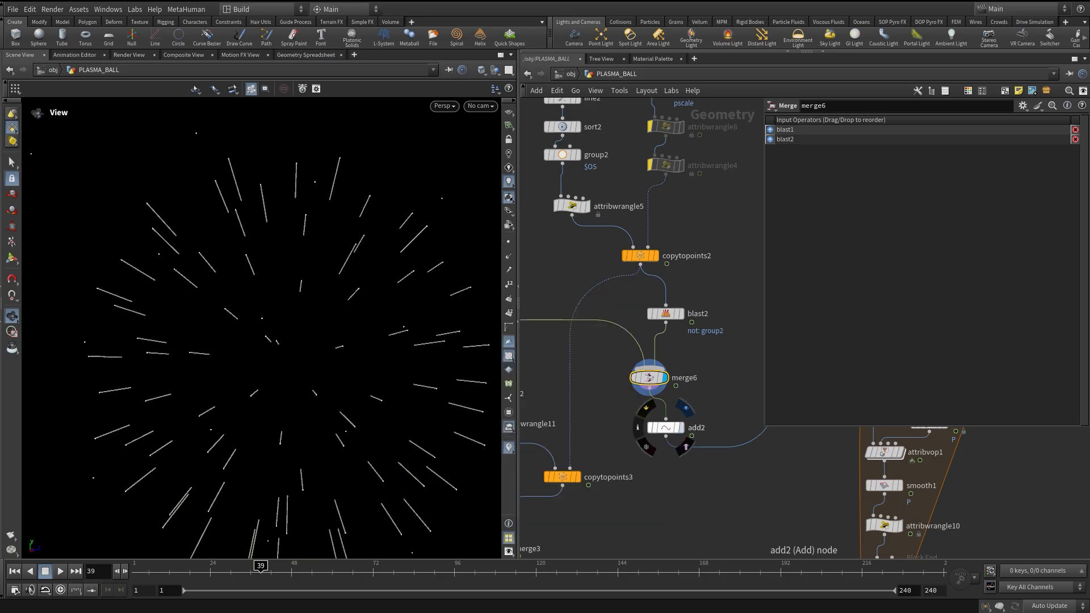
Display add2, move its node beneath merge6, and scrub the timeline to frame 69 to inspect the moving lines.
left_click(681, 427)
mouse_move(665, 428)
left_mouse_down()
mouse_move(640, 413)
mouse_move(649, 413)
left_mouse_up()
scroll(261, 328, "down", 10)
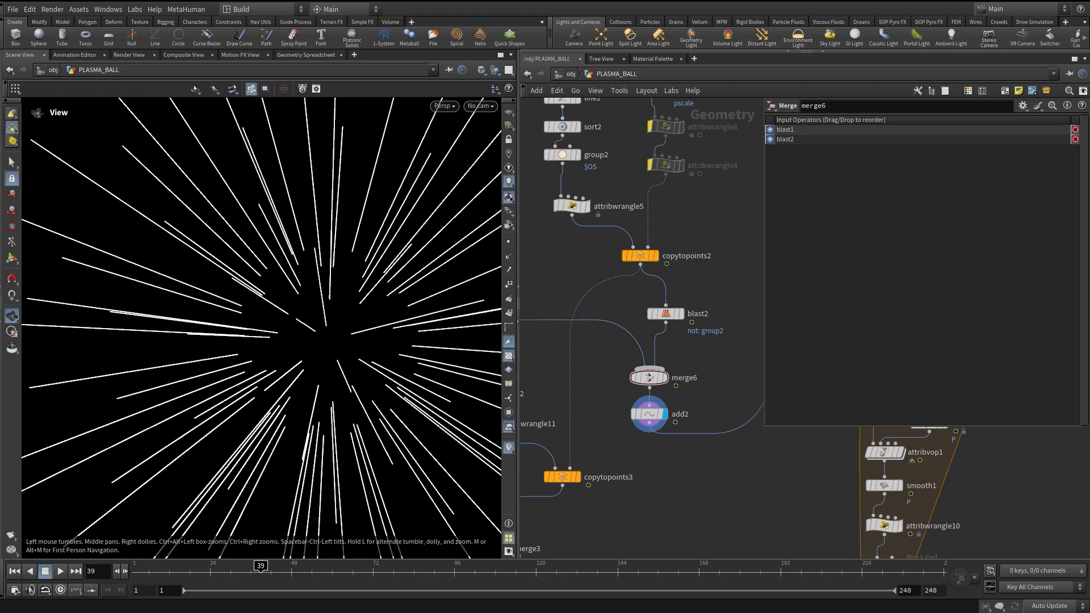
middle_click_drag(311, 340, 263, 329)
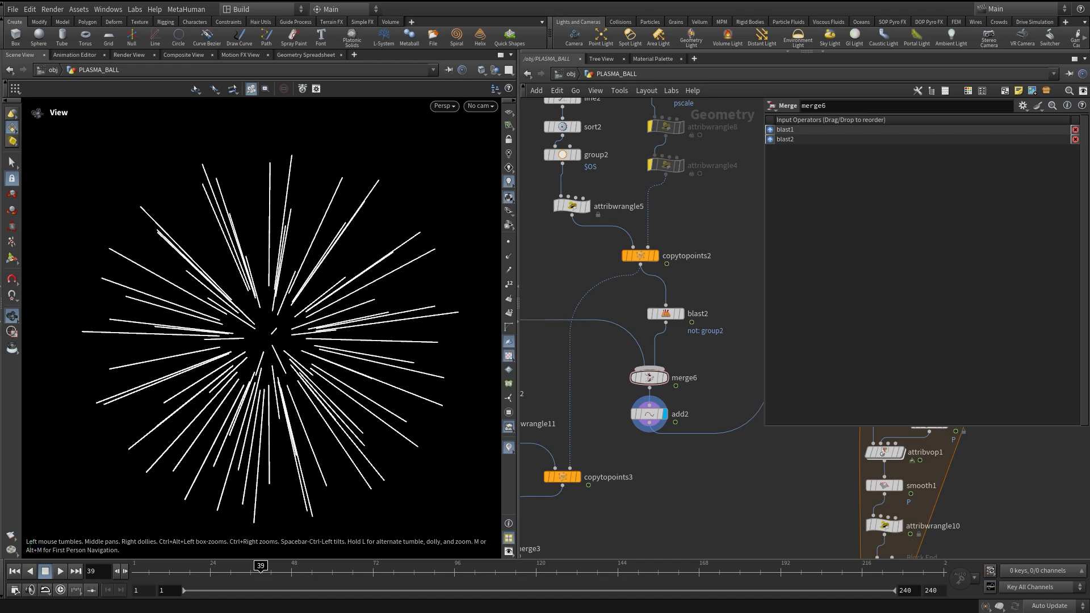
mouse_move(176, 572)
left_mouse_down()
mouse_move(435, 572)
mouse_move(169, 573)
mouse_move(407, 572)
mouse_move(237, 572)
mouse_move(363, 572)
left_mouse_up()
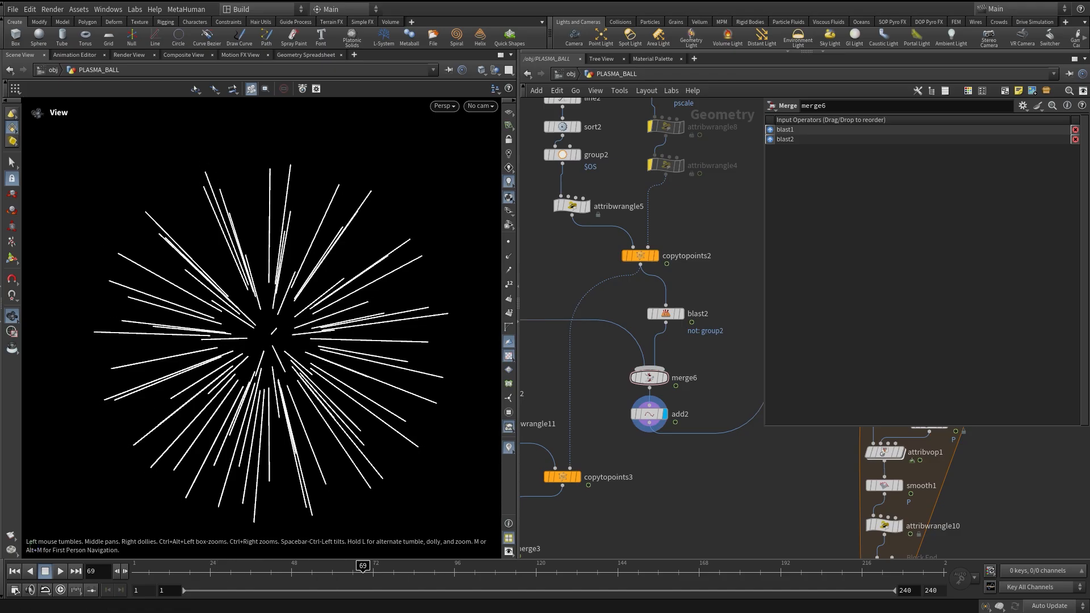
Display copytopoints4 in the circle2 branch and inspect the circles copied along the lines.
middle_click_drag(596, 352, 769, 284)
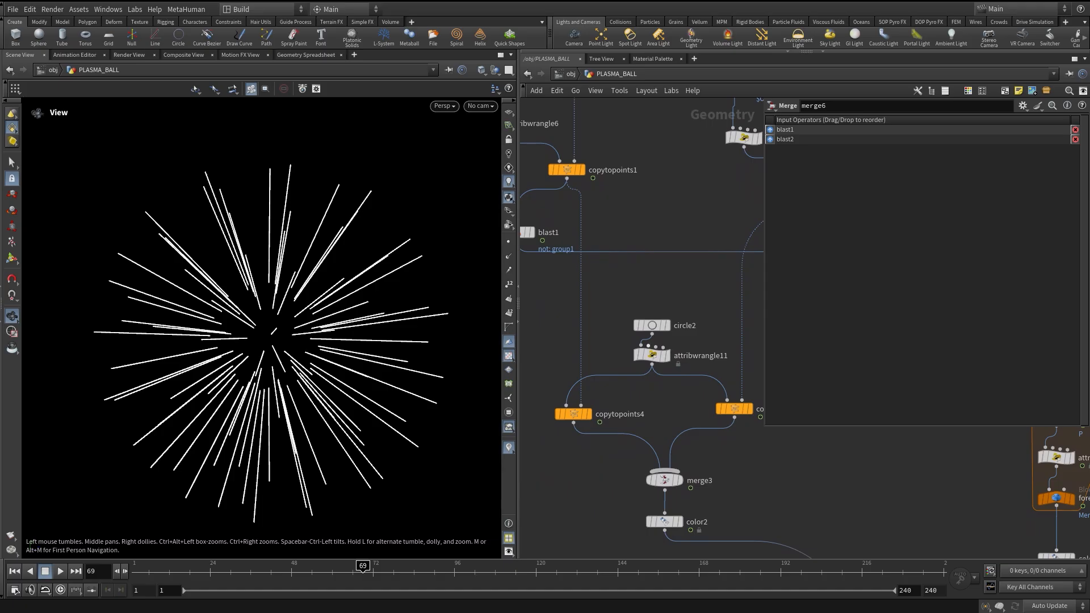
middle_click_drag(591, 256, 693, 380)
middle_click_drag(653, 448, 593, 283)
mouse_move(616, 373)
left_click(637, 353)
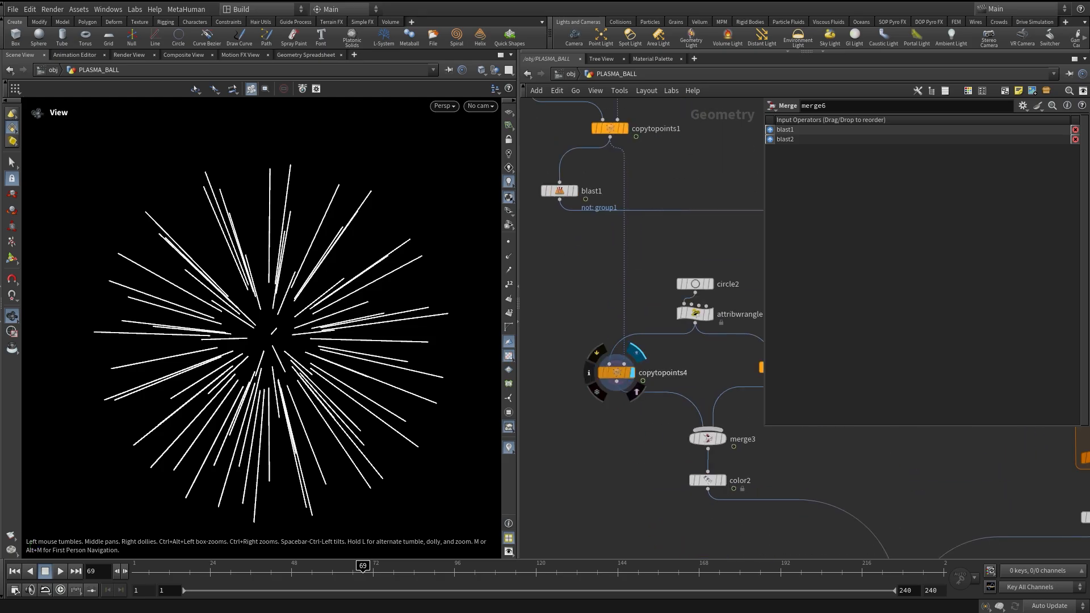
middle_click_drag(641, 347, 646, 333)
scroll(292, 363, "up", 5)
left_click_drag(291, 341, 283, 386)
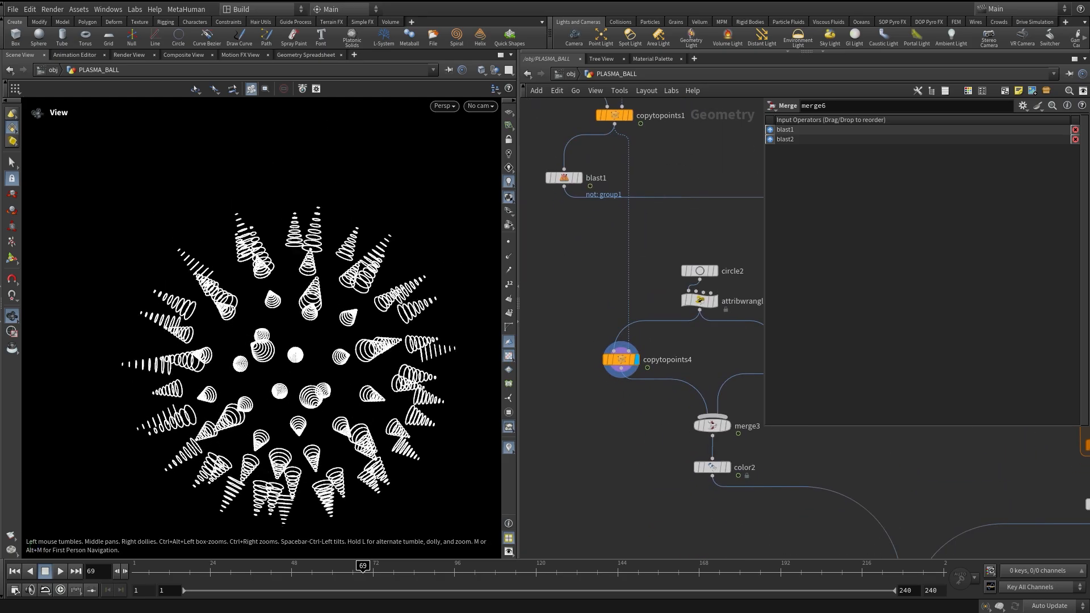
Show attribwrangle6's pscale ramp code and relate it to the circle sizes in copytopoints4's displayed output.
middle_click_drag(567, 170, 642, 376)
left_click(609, 275)
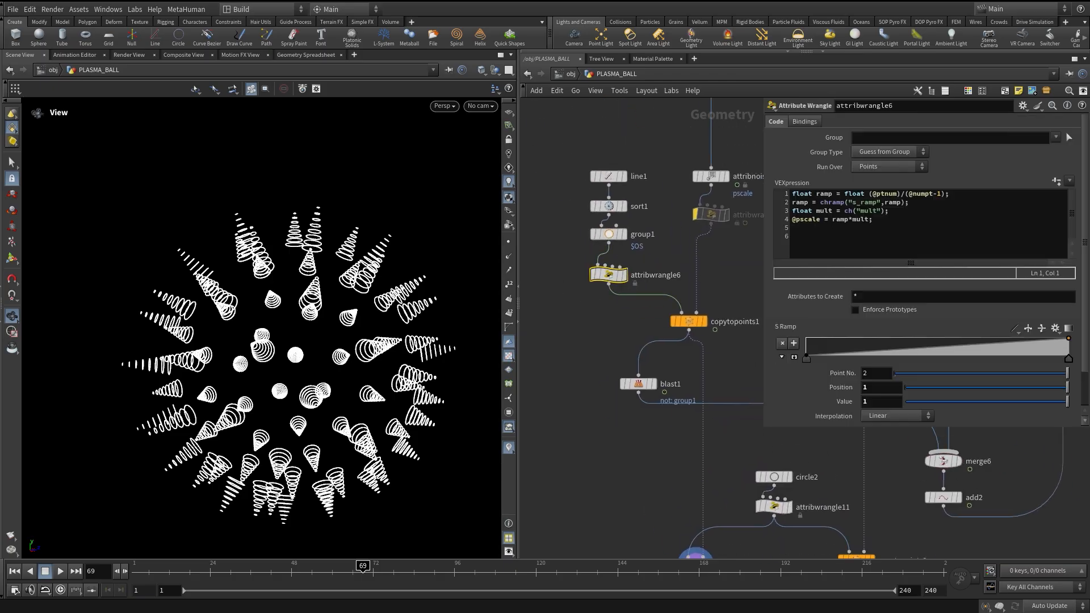
middle_click_drag(653, 398, 614, 255)
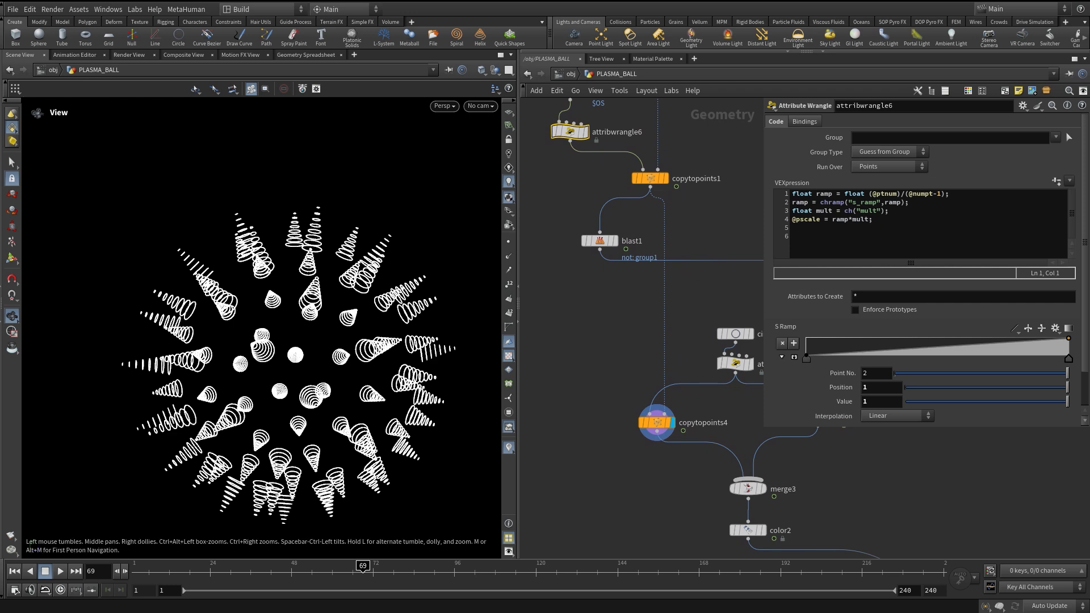
middle_click_drag(692, 352, 623, 293)
left_click_drag(284, 340, 278, 298)
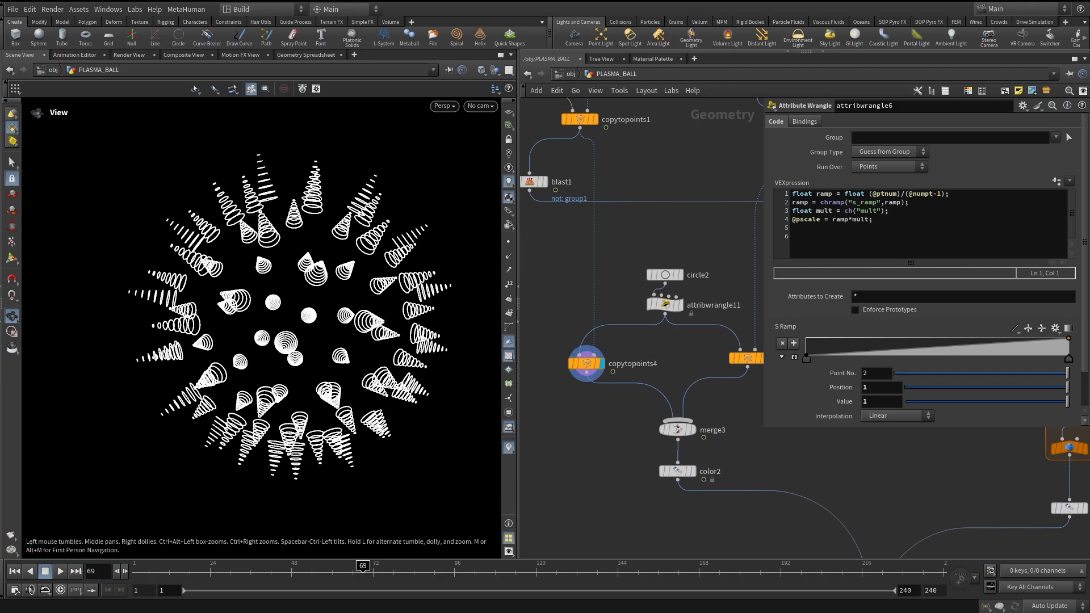
Display copytopoints3, merge3 and color2 in turn to view the combined and colored circles.
middle_click_drag(735, 345, 679, 296)
left_click(688, 394)
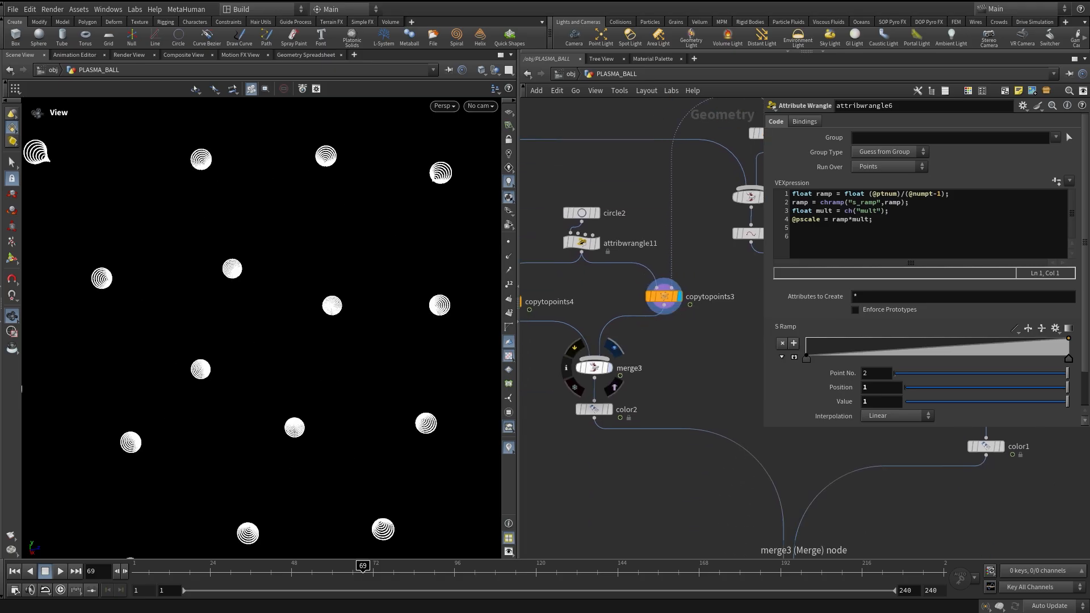
left_click(610, 367)
left_click(609, 409)
middle_click_drag(609, 409, 609, 416)
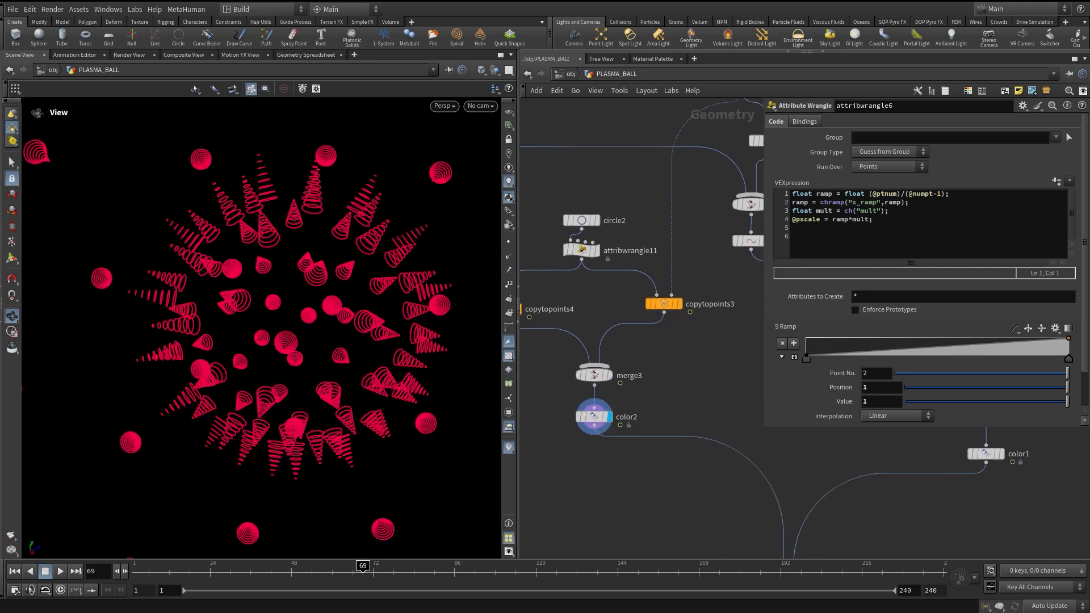
Scrub the timeline to frame 100 to inspect the animation of color2's circles.
scroll(307, 282, "down", 10)
mouse_move(307, 282)
left_mouse_down()
mouse_move(278, 241)
mouse_move(251, 261)
mouse_move(258, 312)
left_mouse_up()
left_click_drag(184, 571, 467, 571)
Display add2's lines again and examine the for-each block from foreach_begin1 to foreach_end1.
middle_click_drag(692, 363, 593, 419)
scroll(567, 369, "down", 2)
middle_click_drag(687, 309, 631, 412)
scroll(632, 412, "up", 3)
left_click(633, 415)
middle_click_drag(710, 375, 509, 415)
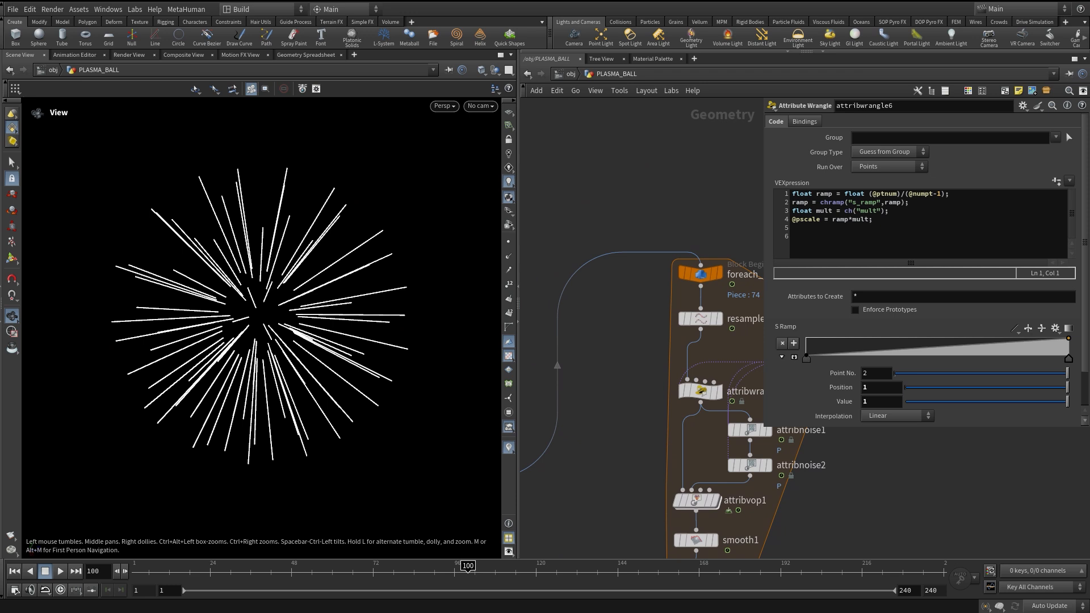
middle_click_drag(670, 318, 619, 303)
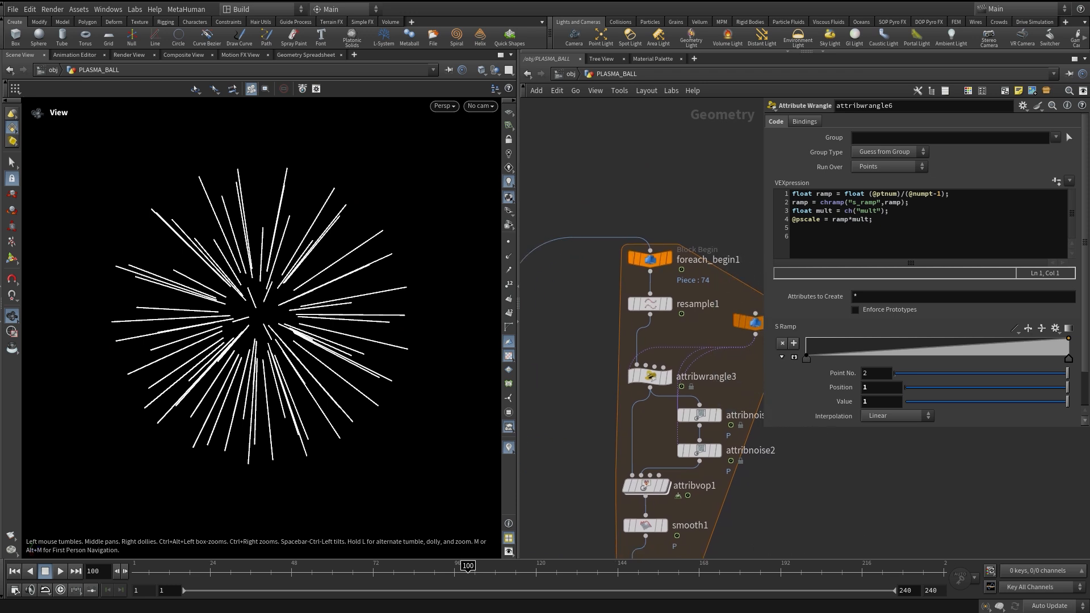
middle_click_drag(619, 409, 619, 265)
scroll(691, 269, "down", 3)
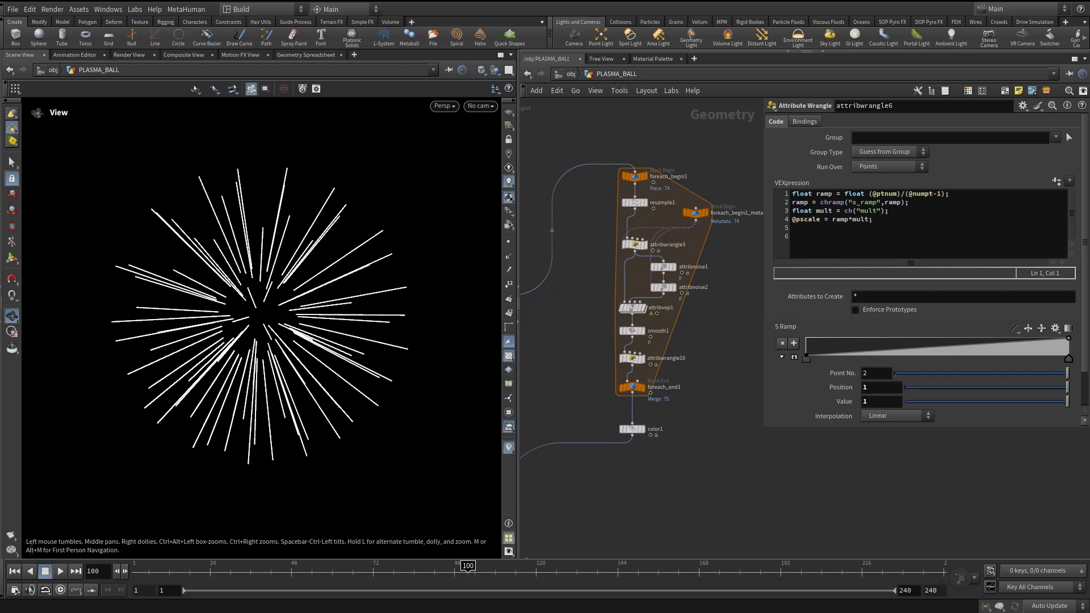
scroll(649, 111, "up", 2)
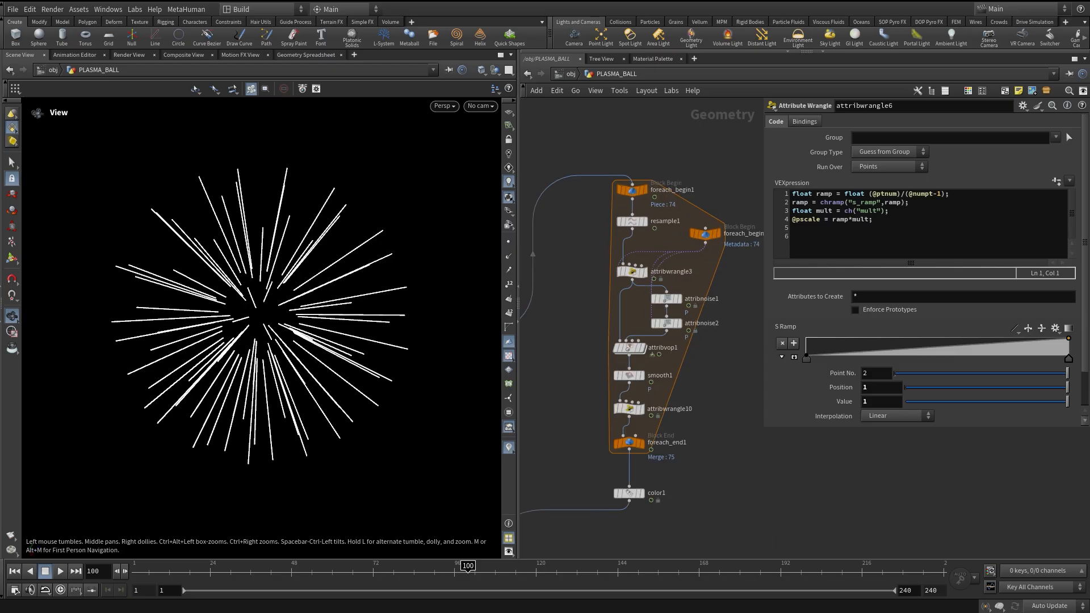
Display foreach_begin1 to isolate a single line and show its Extract Piece or Point parameters.
mouse_move(633, 190)
left_click(650, 174)
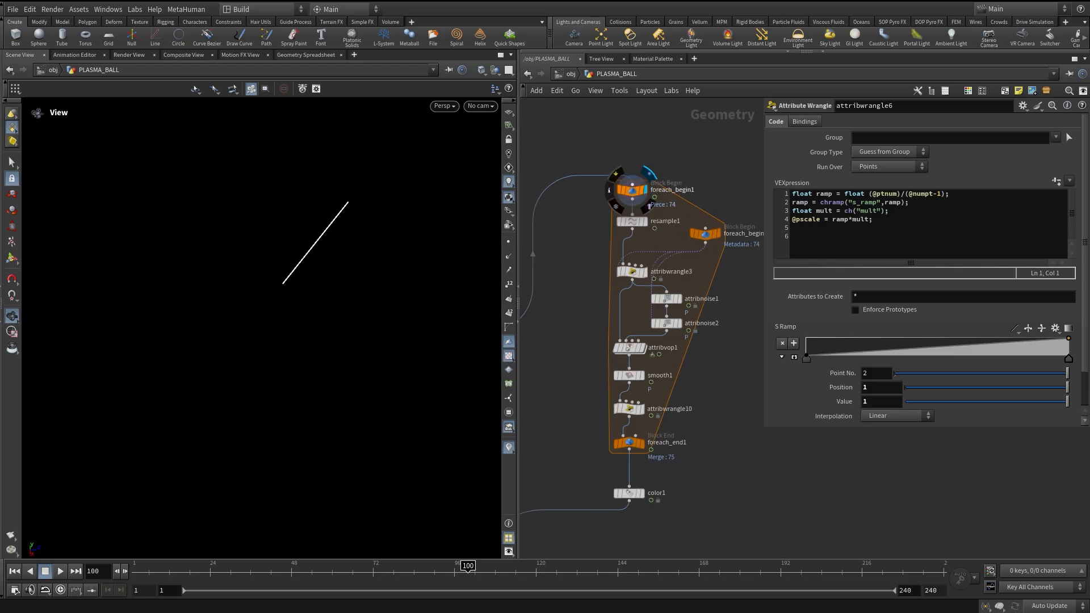
left_click(632, 190)
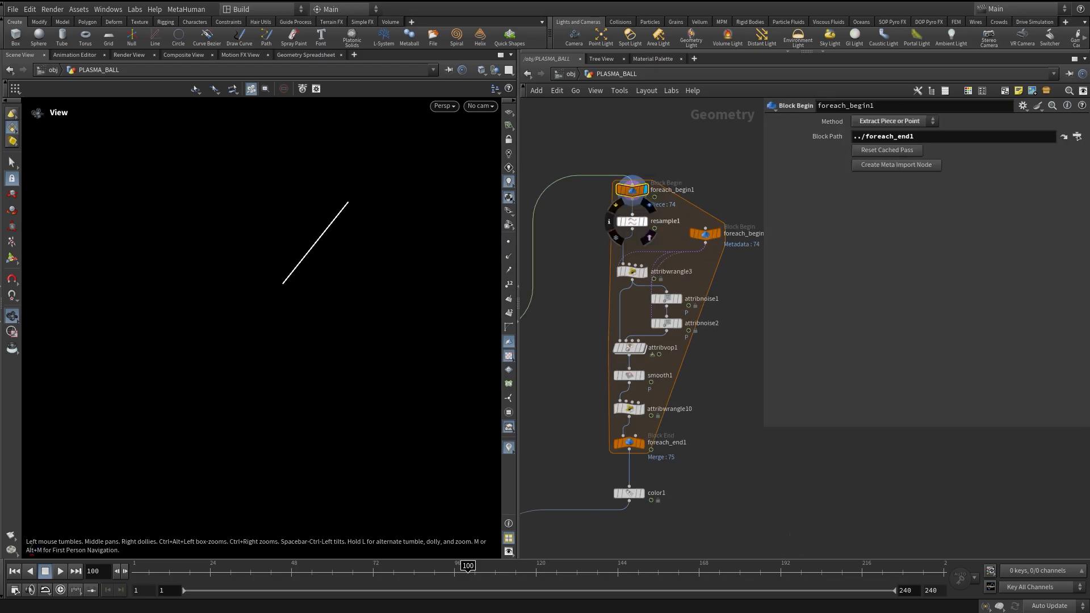
Display resample1 with its parameters and turn on point markers to inspect the resampled line.
left_click(632, 221)
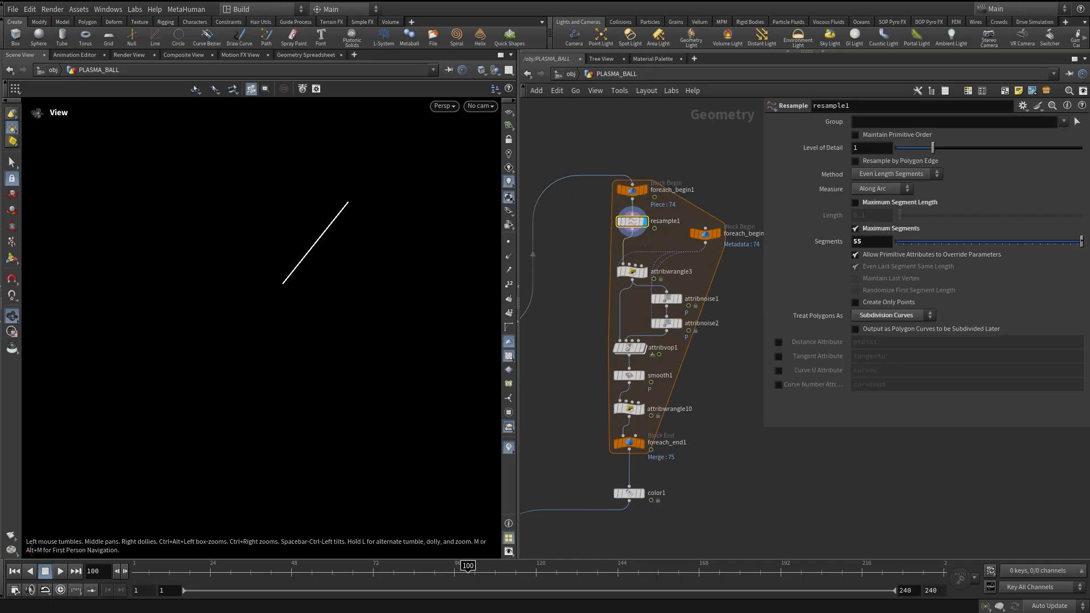
middle_click_drag(645, 246, 642, 261)
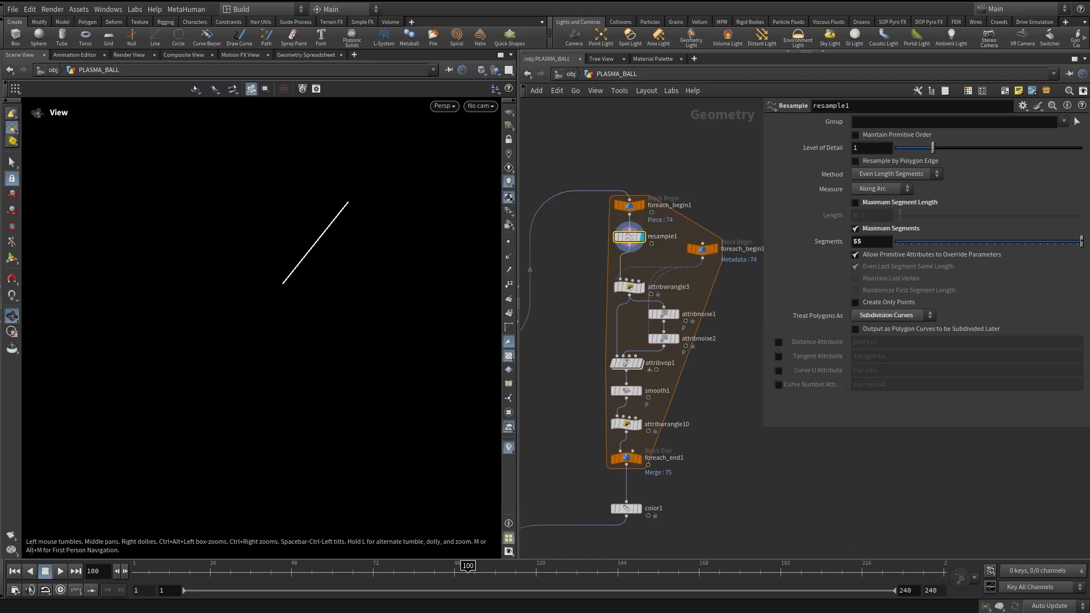
mouse_move(629, 237)
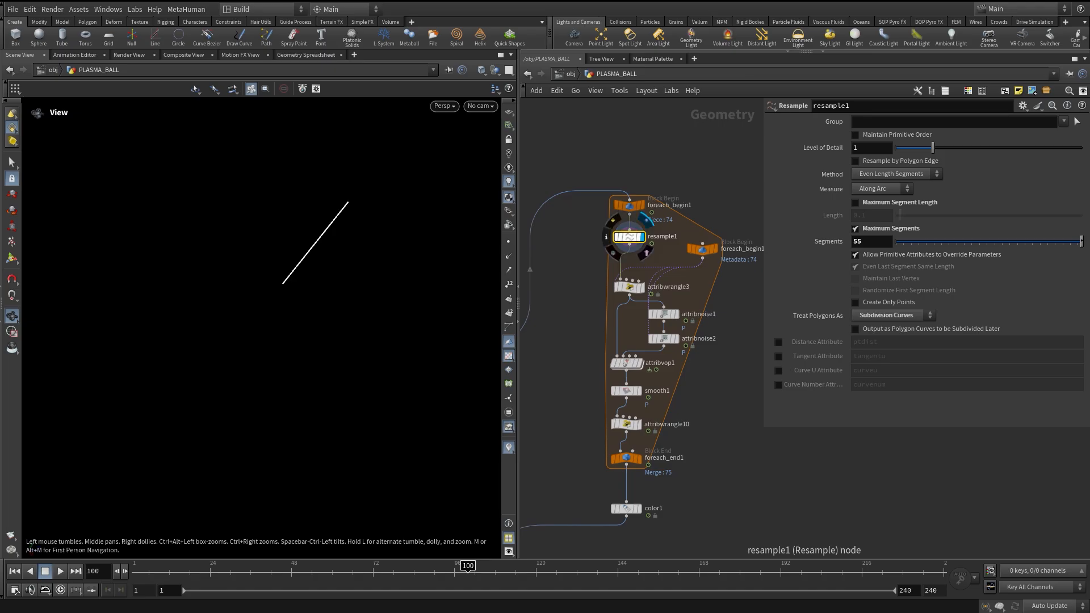
left_click(508, 242)
mouse_move(341, 255)
left_mouse_down()
mouse_move(403, 272)
mouse_move(335, 263)
left_mouse_up()
scroll(607, 297, "up", 3)
middle_click_drag(606, 297, 531, 301)
scroll(532, 301, "down", 3)
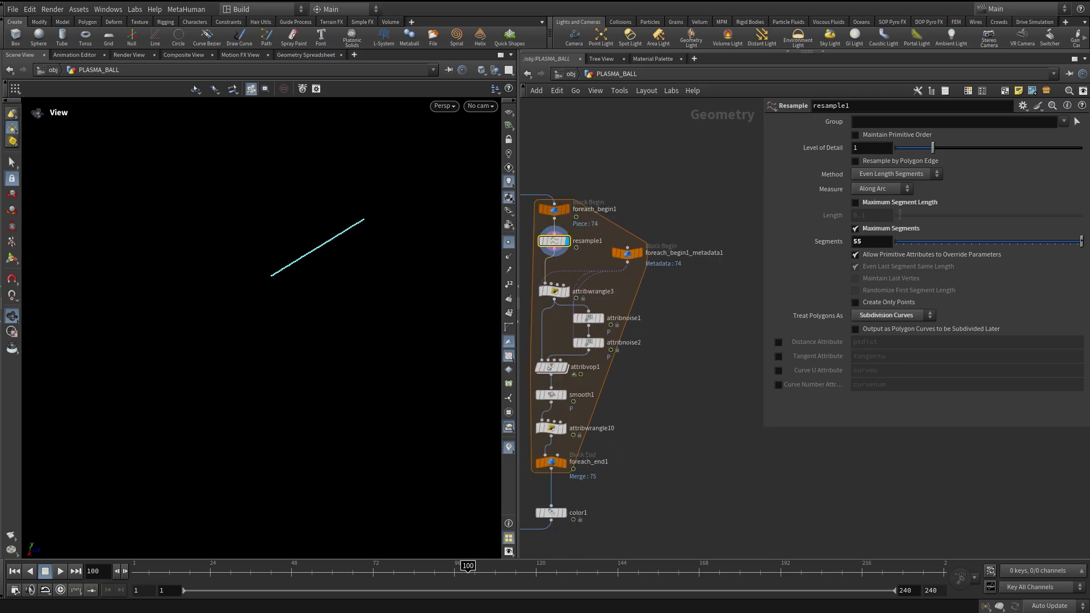
Show foreach_begin1's parameters and move the foreach_begin1_metadata1 node slightly farther from the loop's main chain.
left_click(554, 210)
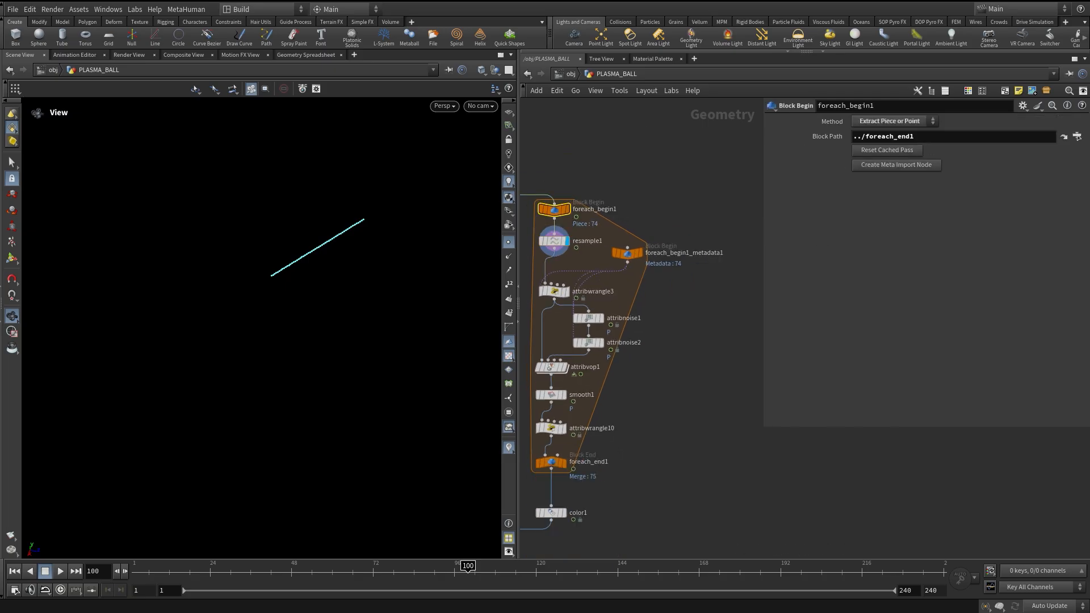
middle_click_drag(606, 306, 637, 304)
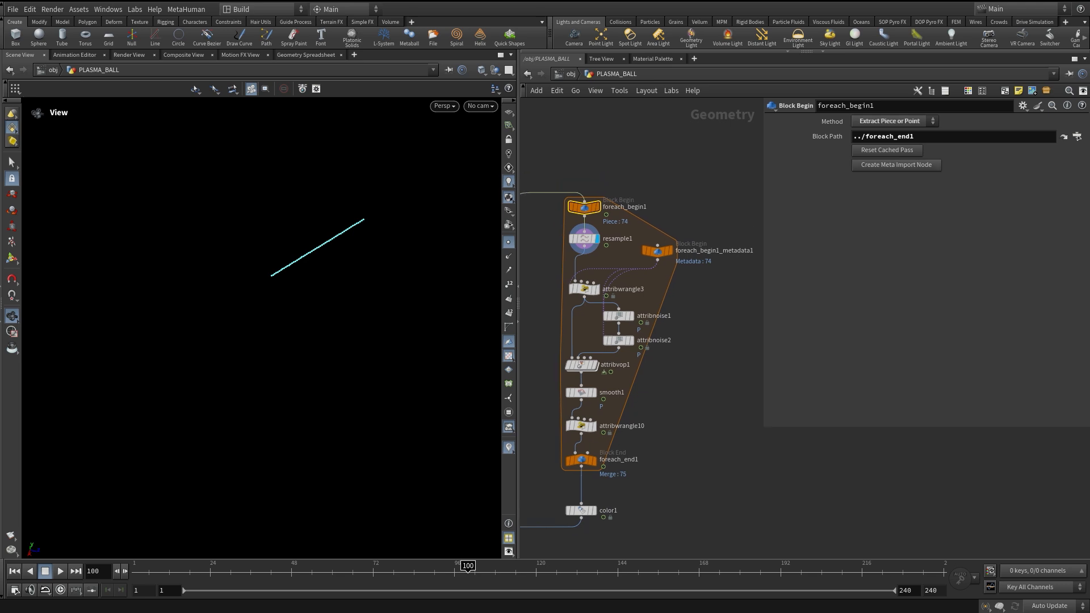
left_click_drag(657, 250, 669, 253)
Display attribwrangle3 and show its lineramp VEX code and S Ramp.
middle_click_drag(664, 273, 676, 246)
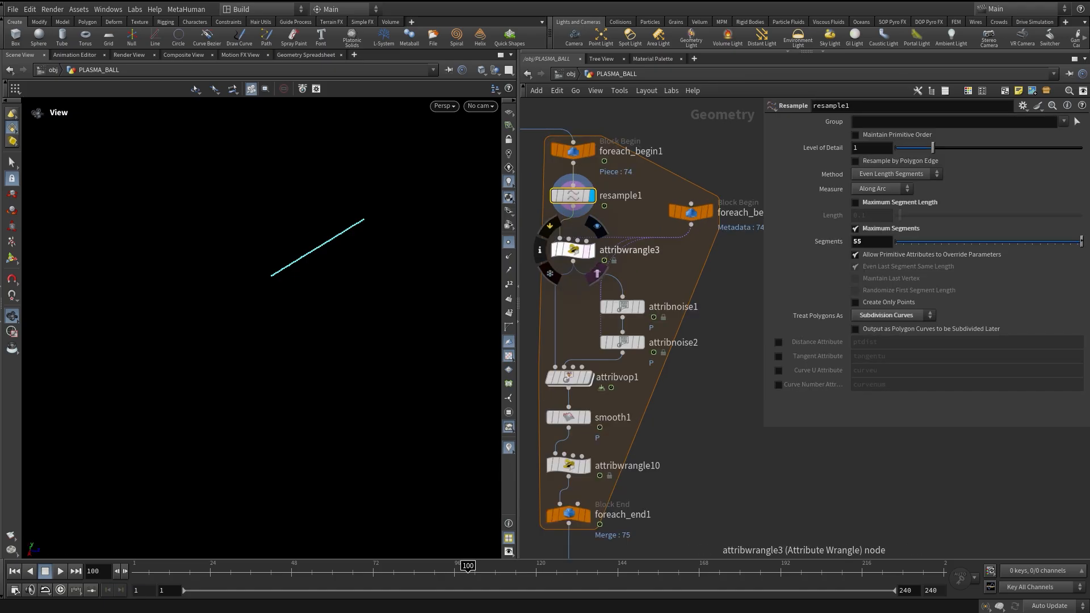
left_click(574, 250)
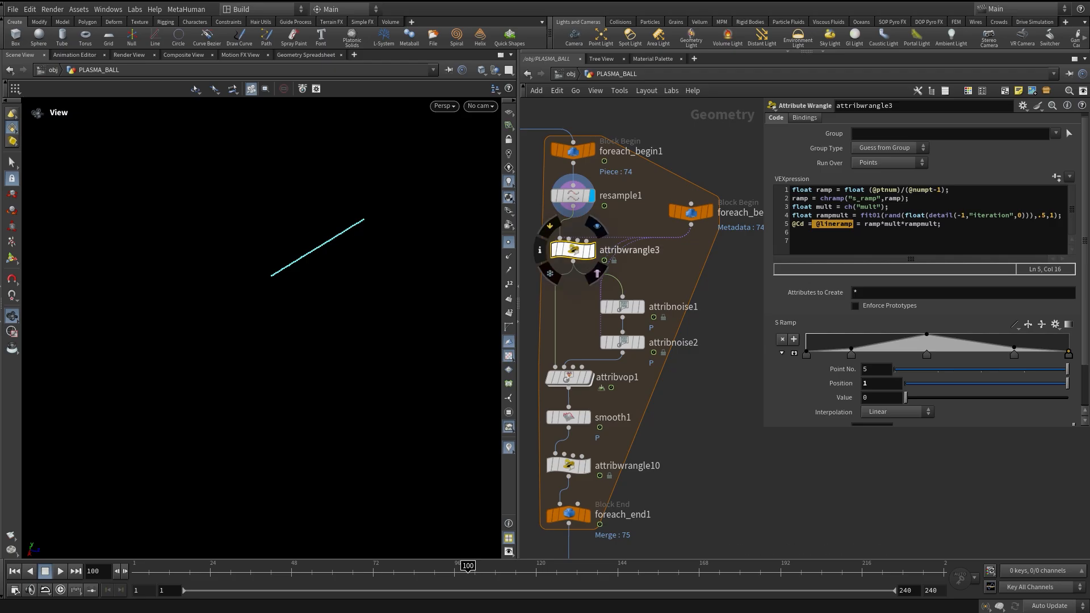
left_click(596, 226)
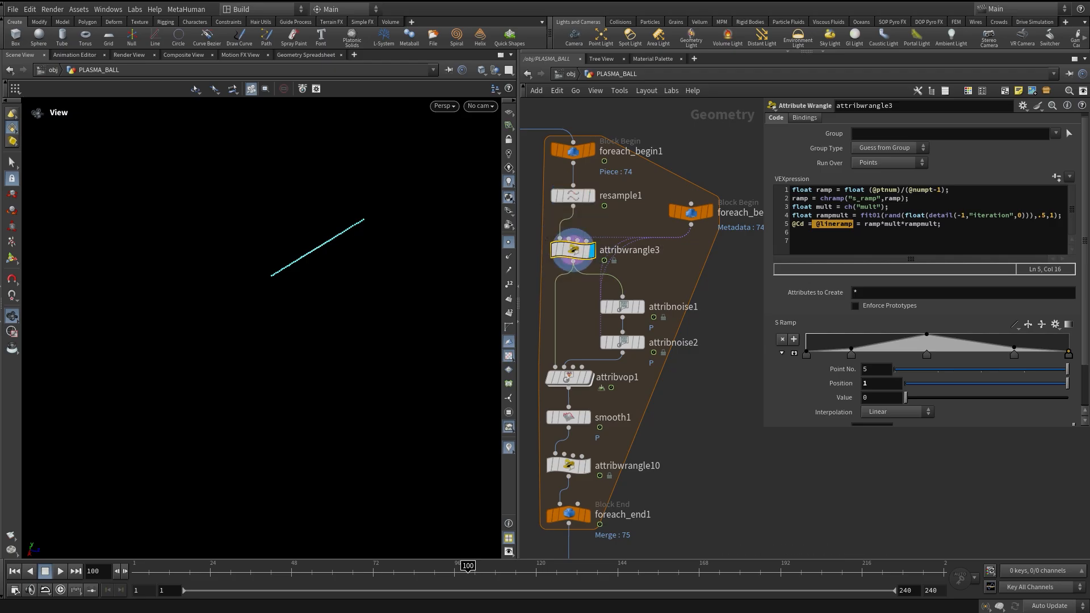
Examine attribwrangle3's lineramp code and Spare Input 0 reference alongside foreach_begin1_metadata1's Fetch Metadata settings.
left_click_drag(574, 250, 573, 253)
left_click(794, 241)
left_click_drag(817, 224, 845, 225)
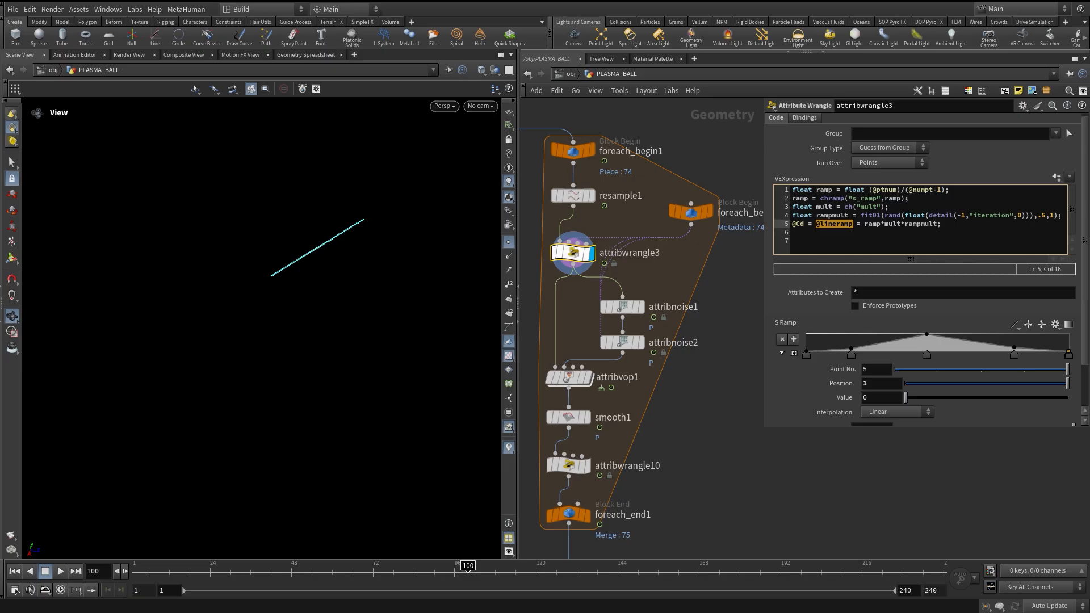
left_click(691, 212)
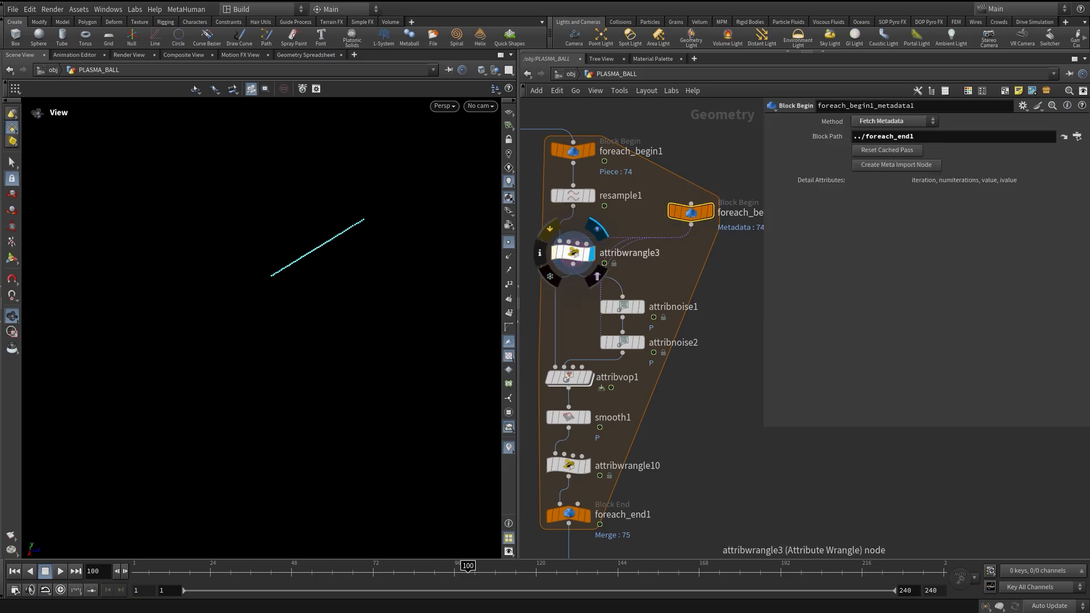
left_click(572, 252)
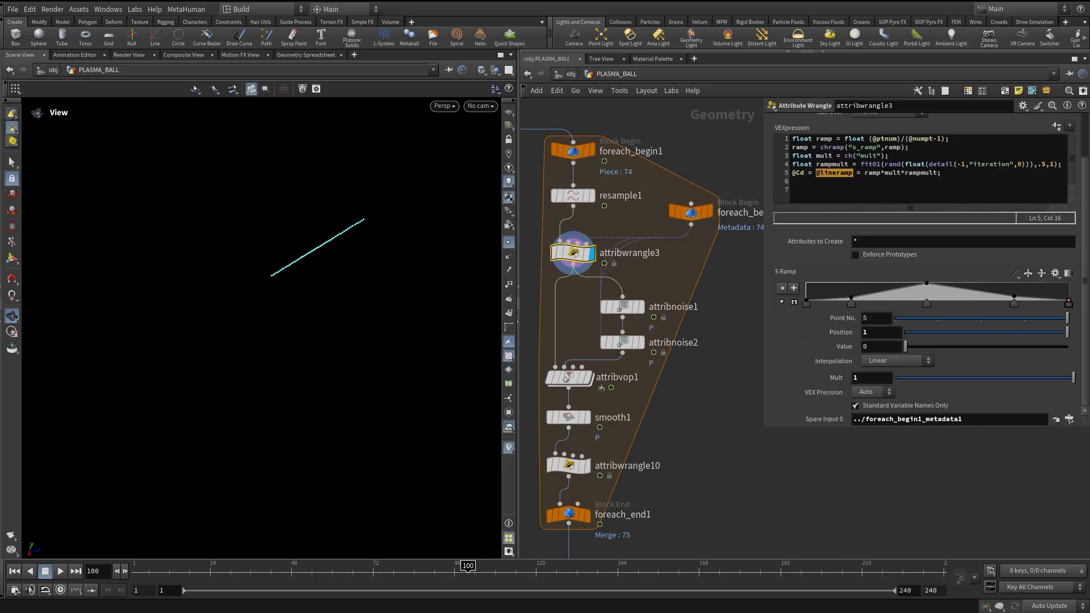
scroll(925, 266, "up", 2)
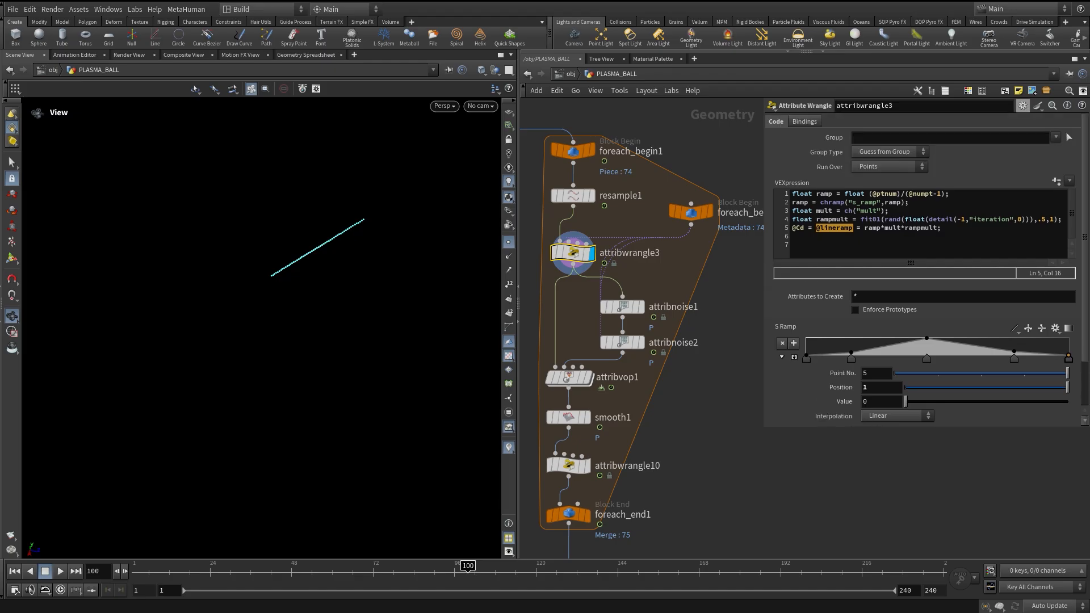
Show the Add Spare Input option for attribwrangle3 and revisit the foreach_begin1_metadata1 node that feeds its iteration value.
left_click(1023, 106)
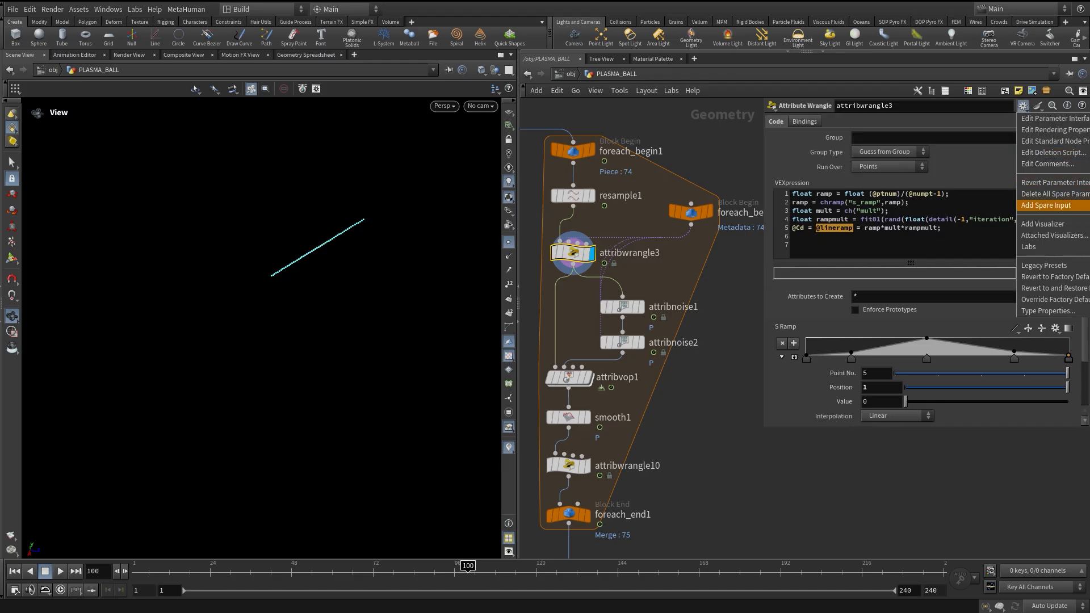
left_click(1047, 205)
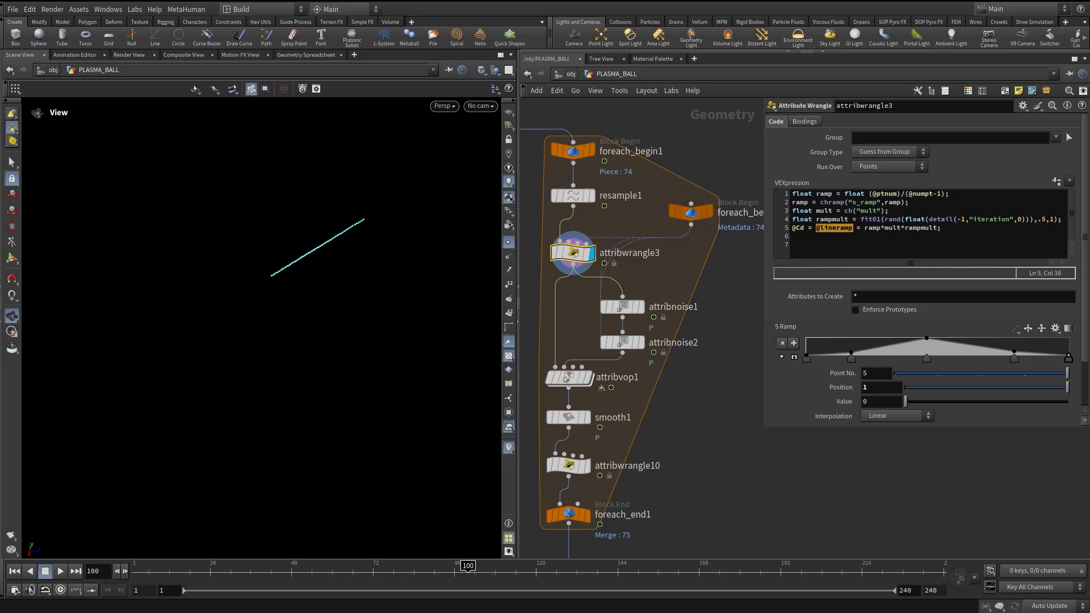
left_click(690, 212)
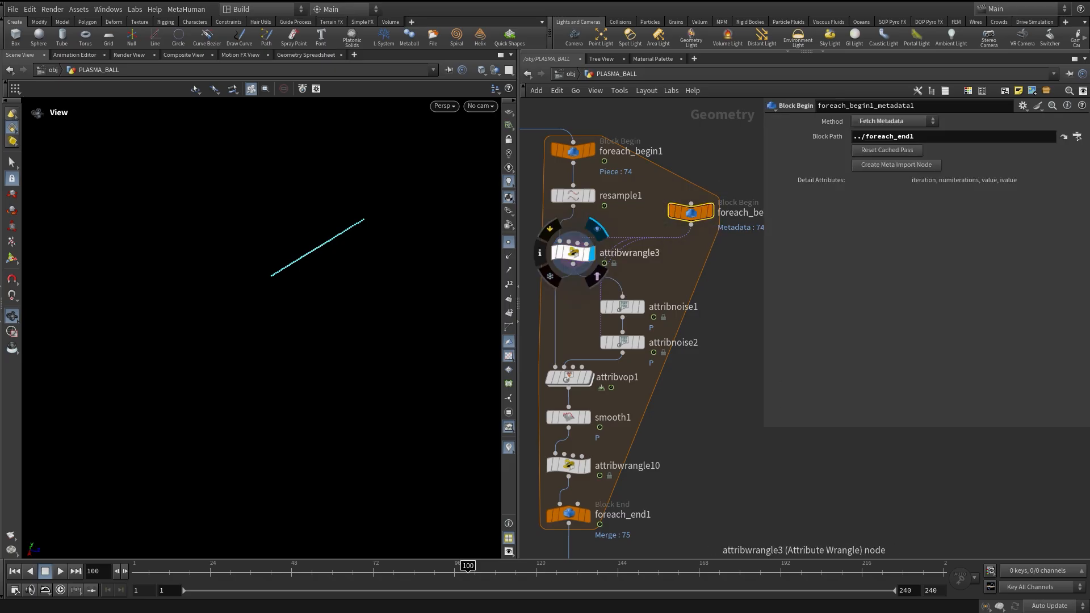
left_click(574, 253)
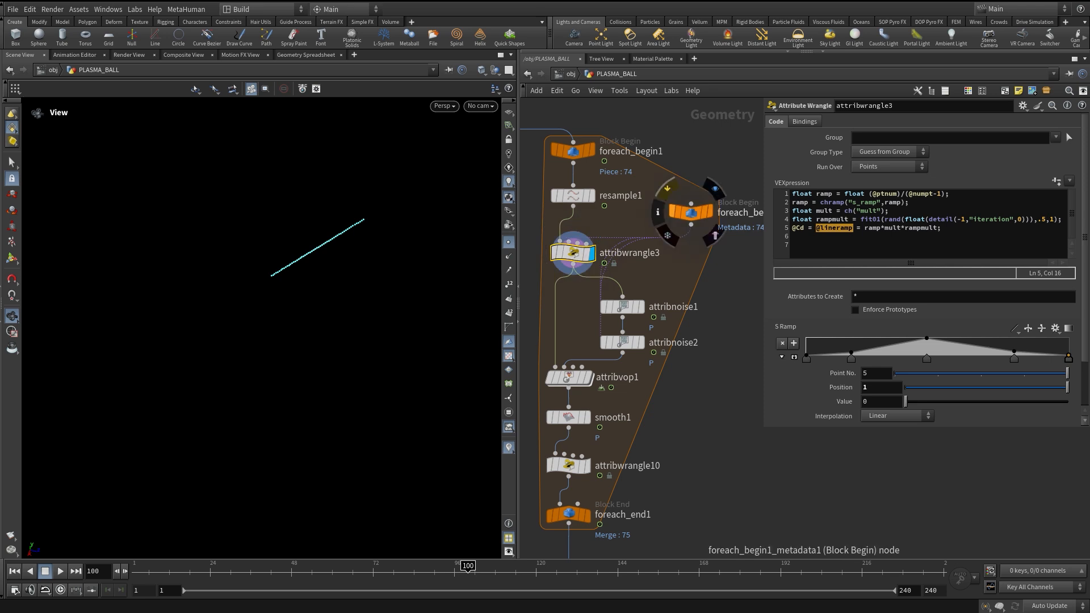
left_click(691, 212)
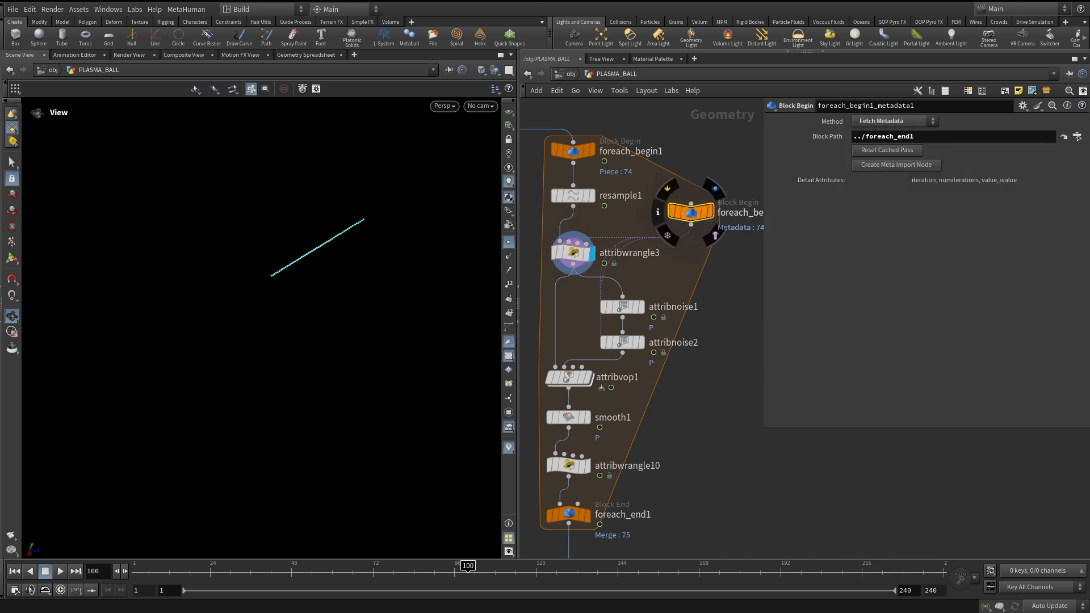
left_click(574, 254)
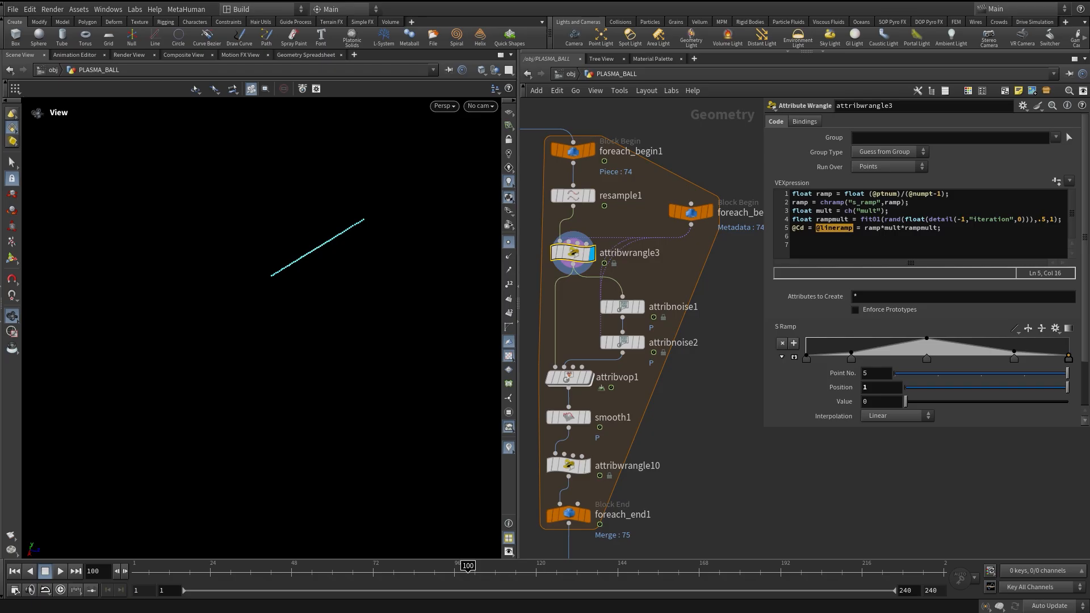
Display attribnoise1 and attribnoise2 in turn and inspect their amplitude, element size, offset and Spare Input 0 parameters.
middle_click_drag(659, 332, 667, 313)
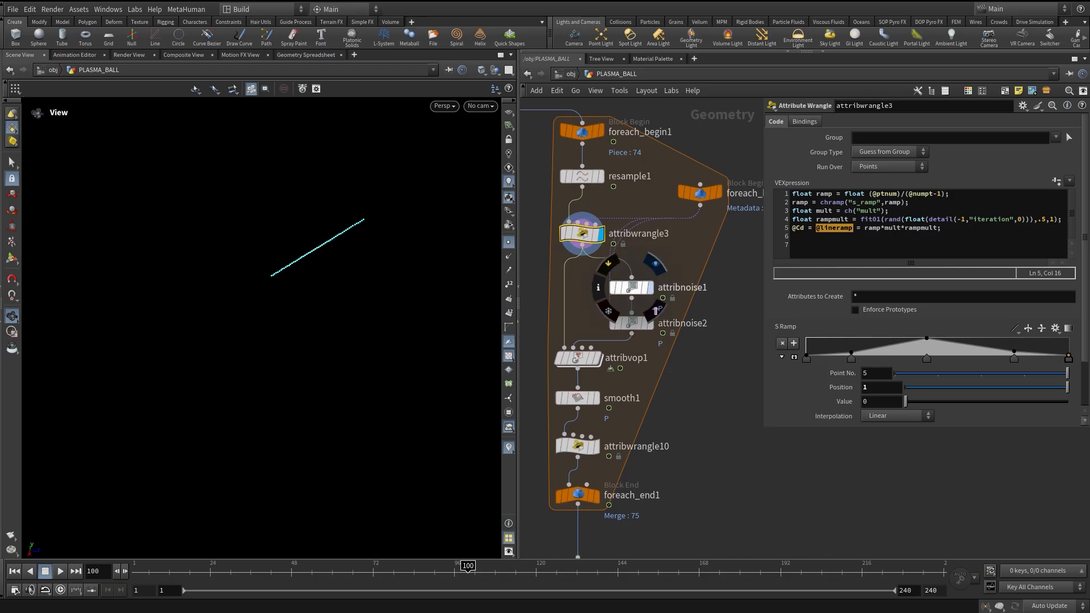
left_click(650, 287)
left_click(633, 288)
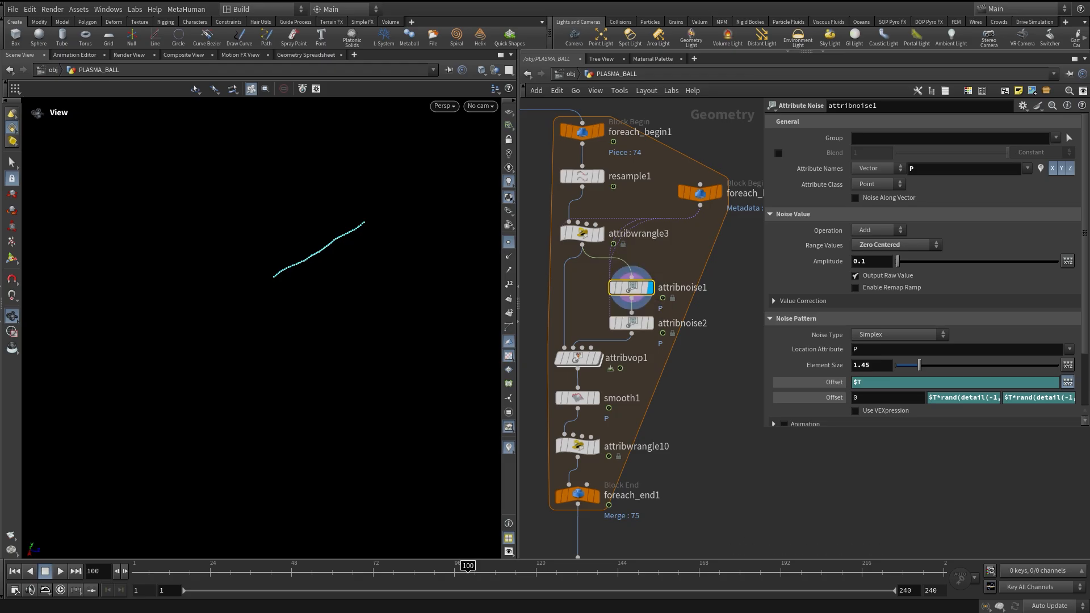
scroll(926, 284, "down", 3)
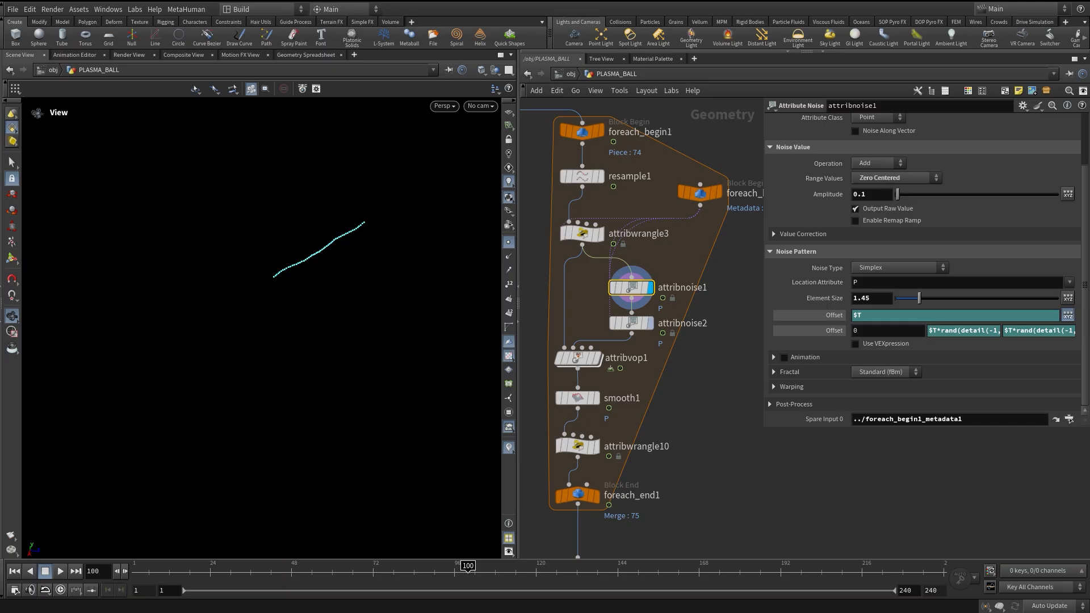
left_click(650, 323)
left_click(632, 323)
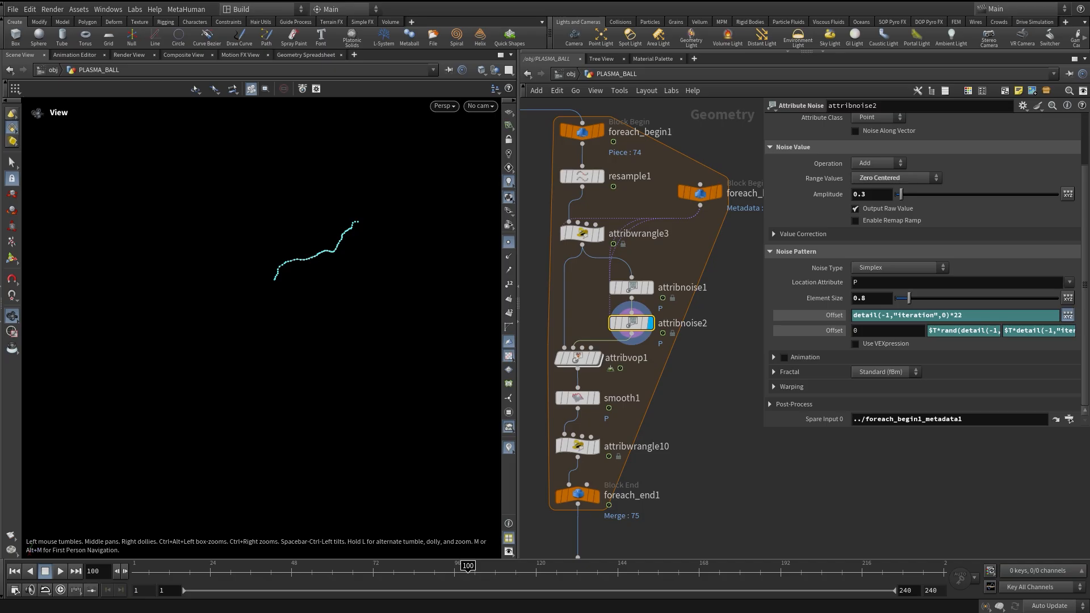
Display attribvop1 to view the noised line blended with the straight line, and show its parameters.
mouse_move(578, 359)
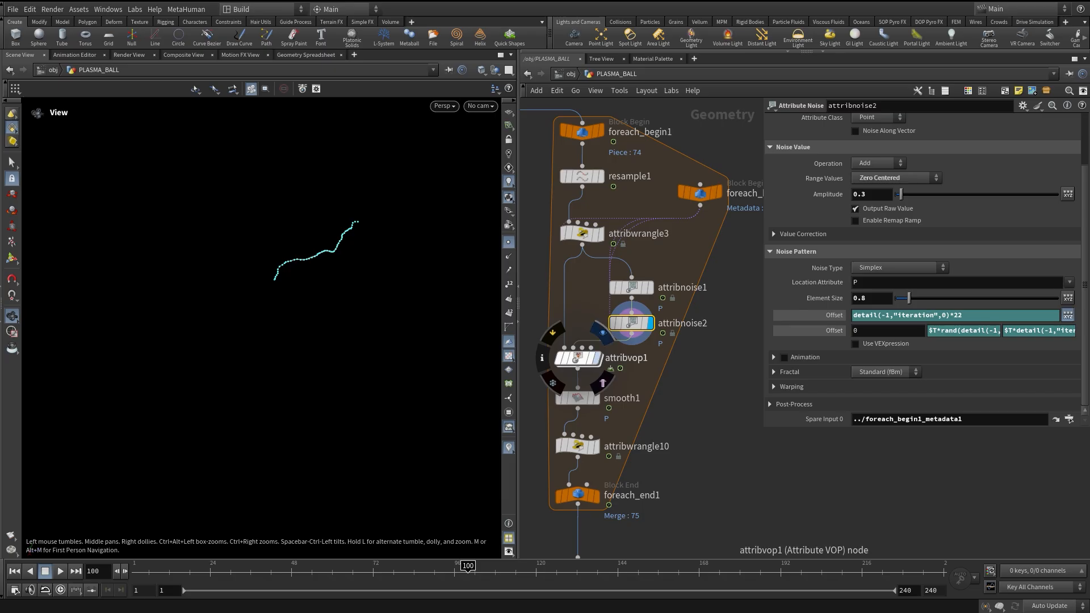
left_click(598, 358)
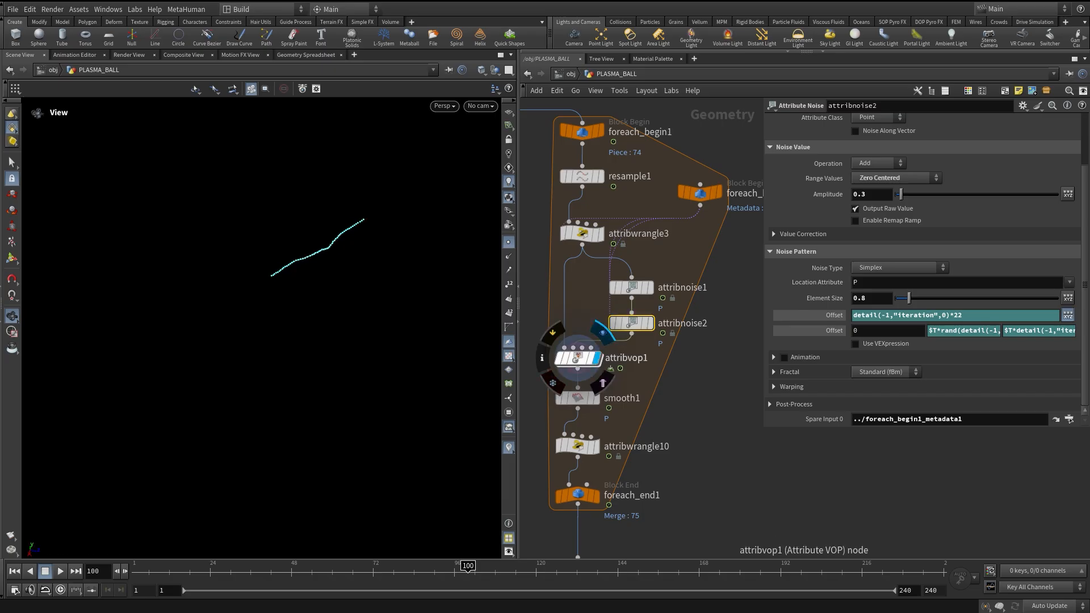
left_click(577, 359)
middle_click_drag(635, 386, 661, 362)
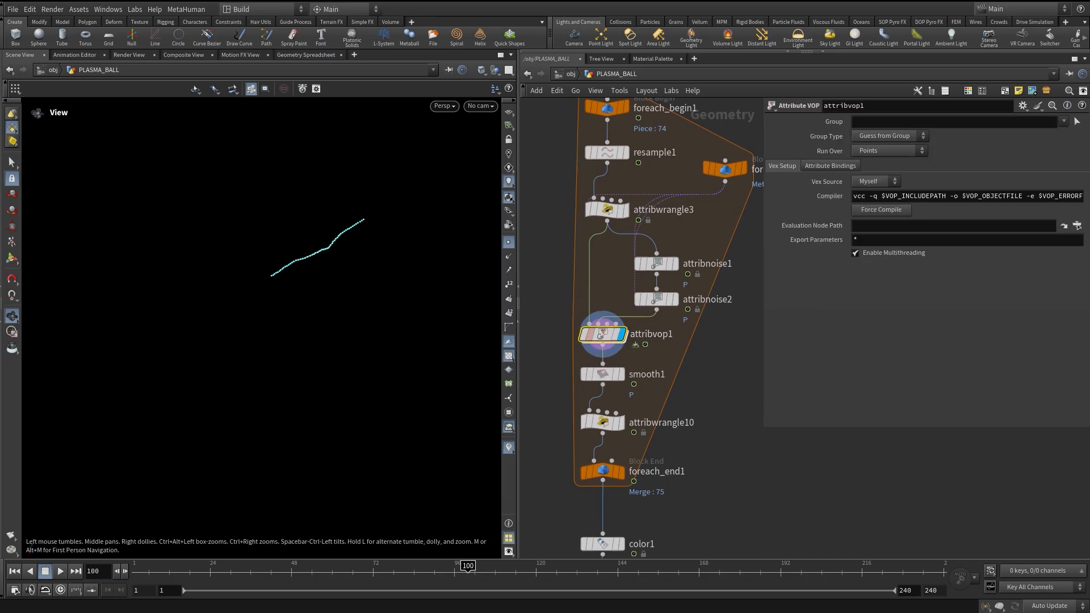
Open attribvop1's VOP network and inspect importpoint1's Second Input and P settings and its connection to mix1.
double_click(588, 333)
middle_click_drag(596, 255, 539, 295)
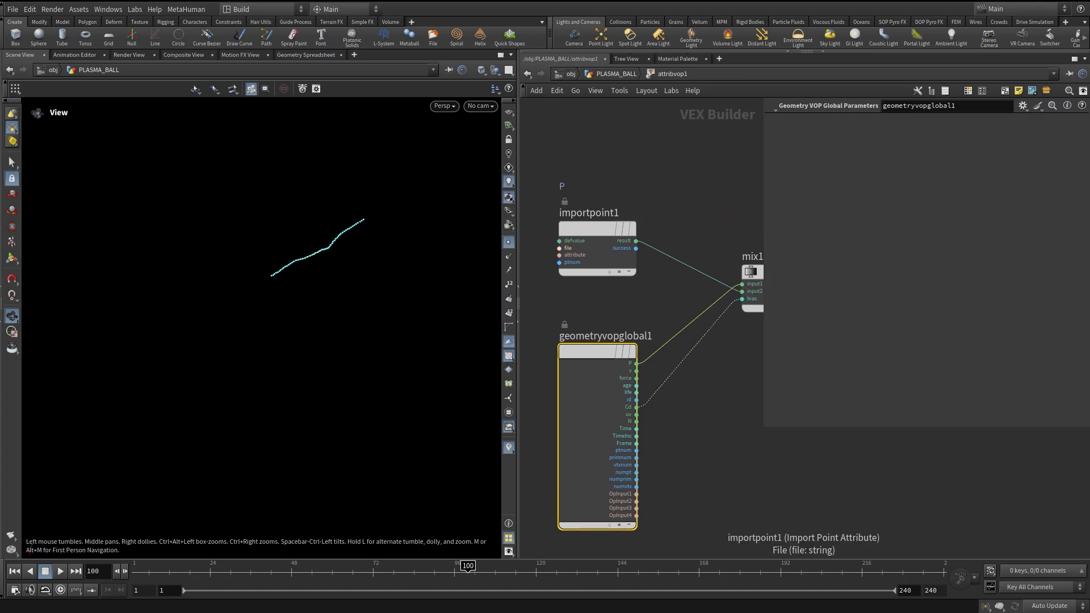
left_click(586, 229)
middle_click_drag(692, 329, 618, 292)
mouse_move(670, 318)
middle_mouse_down()
mouse_move(654, 314)
mouse_move(665, 332)
middle_mouse_up()
scroll(665, 332, "down", 2)
scroll(562, 390, "up", 2)
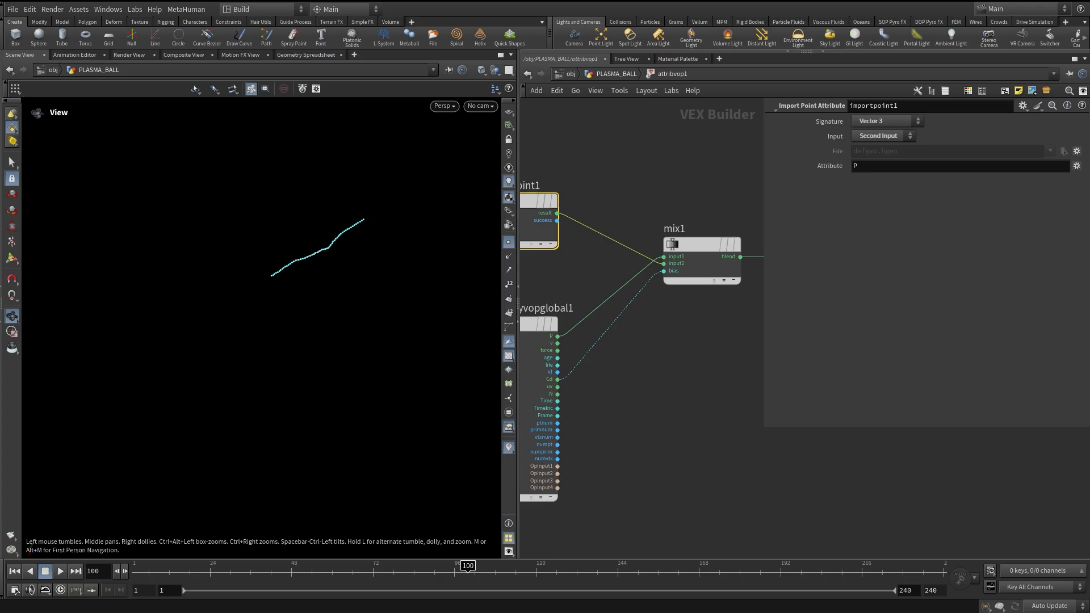
Turn off the point markers and return to the PLASMA_BALL network to show attribwrangle3's code and ramp.
left_click(509, 243)
key("u")
left_click(607, 209)
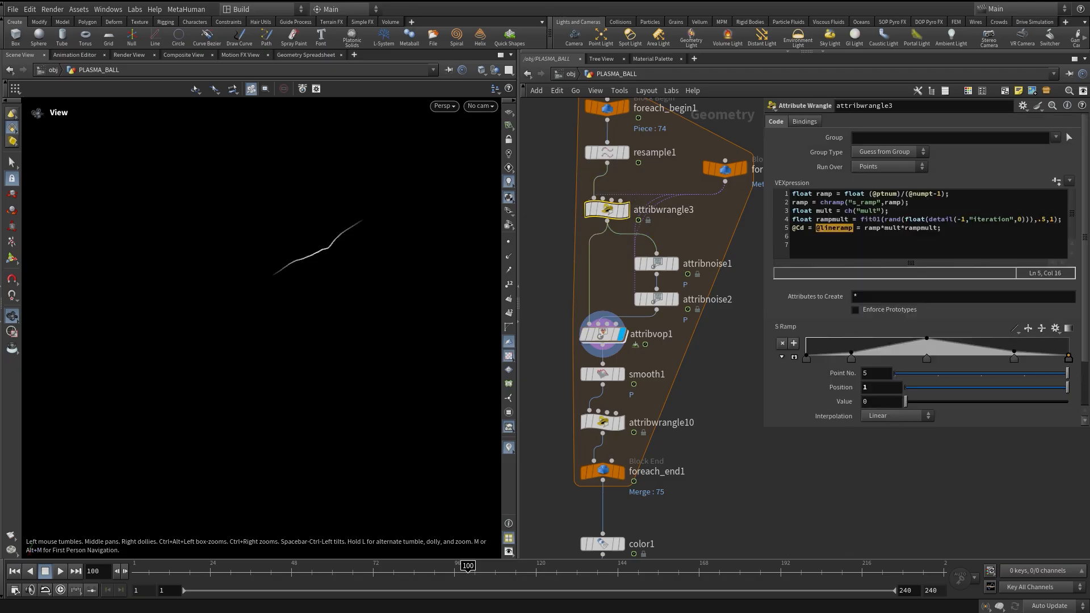
Inside attribvop1, space the importpoint1 and geometryvopglobal1 nodes slightly farther apart and return to the PLASMA_BALL network.
mouse_move(602, 335)
double_click(603, 334)
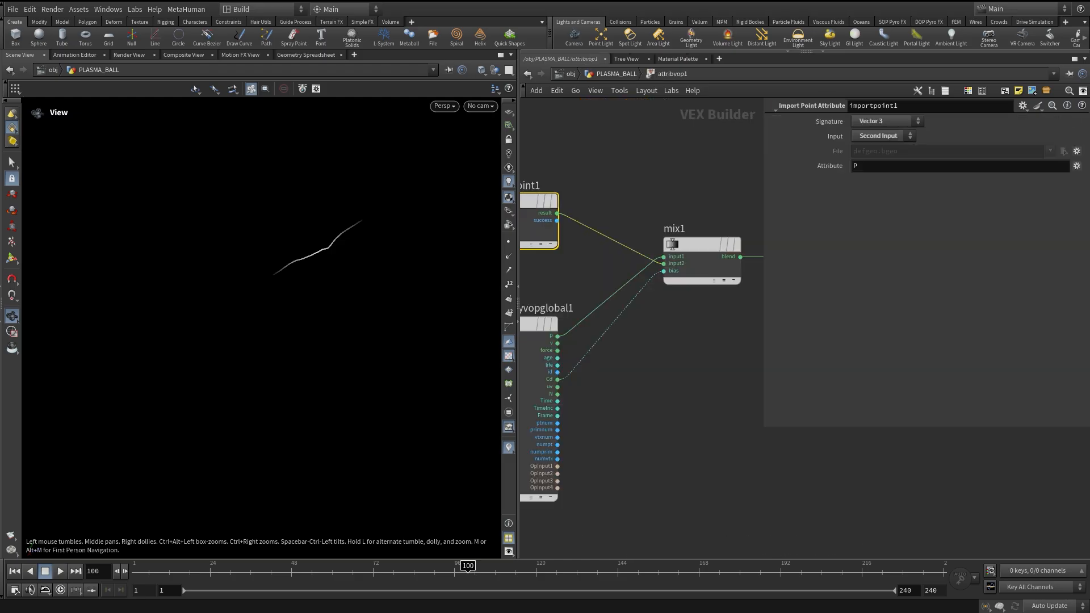
middle_click_drag(602, 334, 692, 407)
left_click_drag(610, 273, 621, 236)
middle_click_drag(612, 396, 599, 349)
left_click_drag(597, 349, 608, 331)
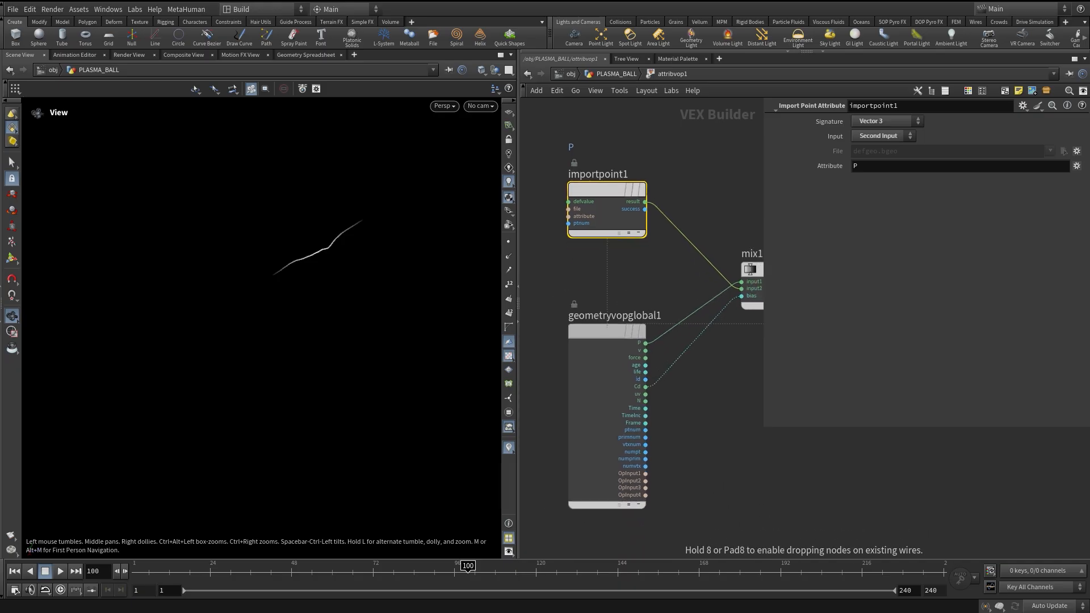
left_click(664, 278)
key("u")
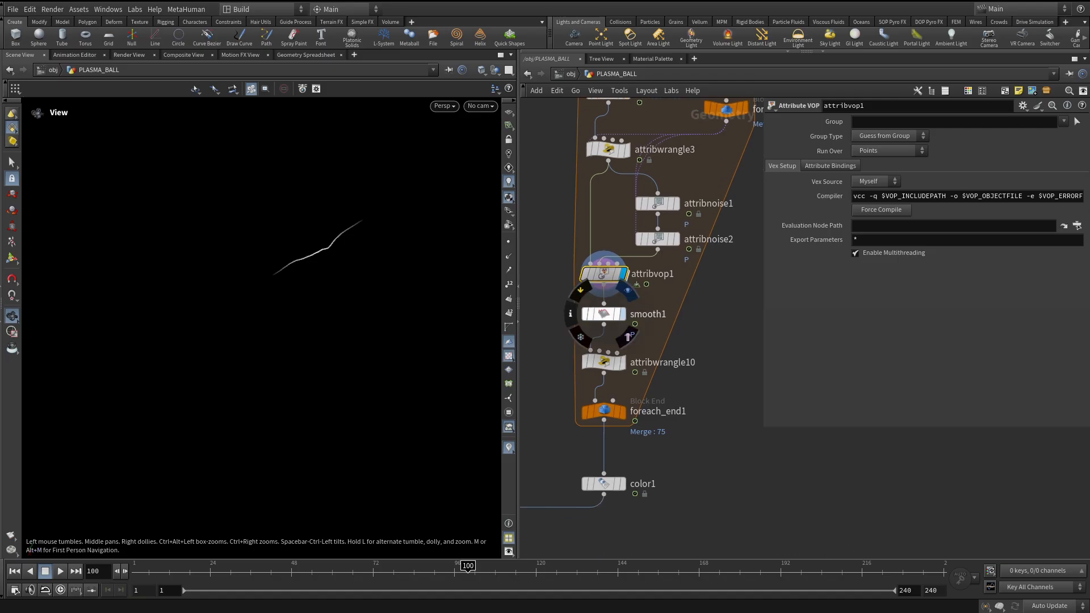
Display smooth1 followed by attribwrangle10, showing the latter's pscale VEX code and S Ramp.
left_click(604, 314)
left_click(603, 362)
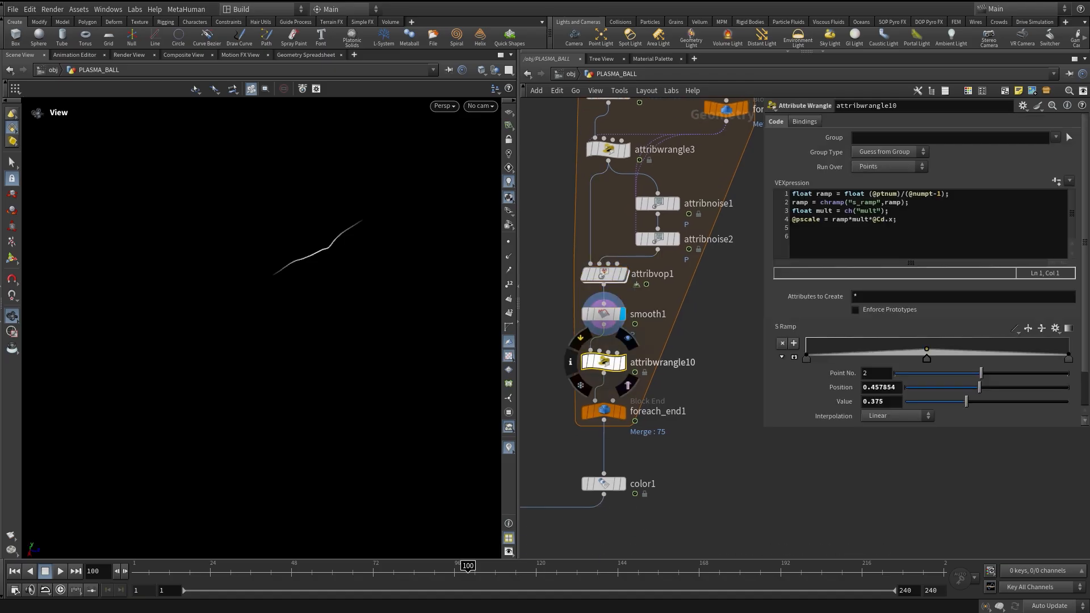
middle_click_drag(624, 375, 636, 352)
left_click_drag(615, 339, 615, 334)
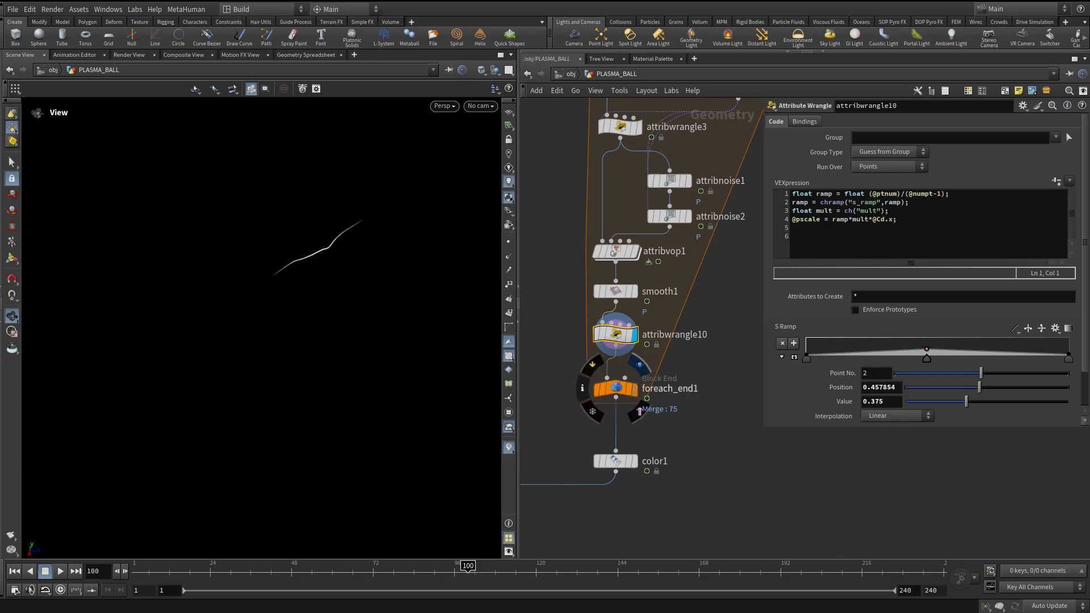
Display foreach_end1 with its parameters and scrub the timeline to frame 62 to preview all the animated lines.
left_click(634, 389)
left_click(616, 388)
middle_click_drag(664, 425, 677, 353)
left_click_drag(162, 573, 397, 572)
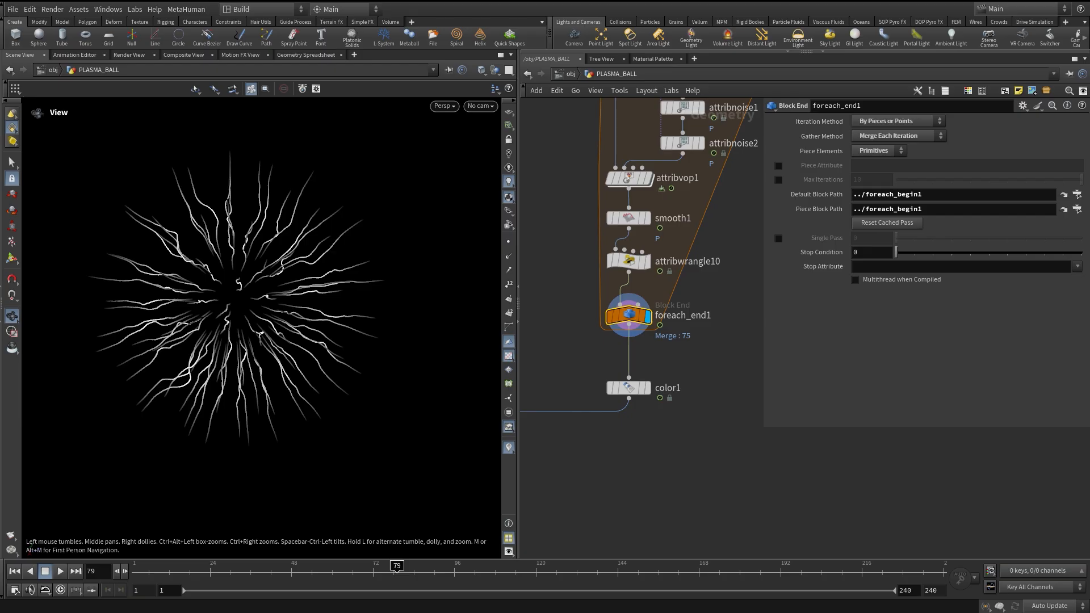
left_click_drag(177, 572, 339, 572)
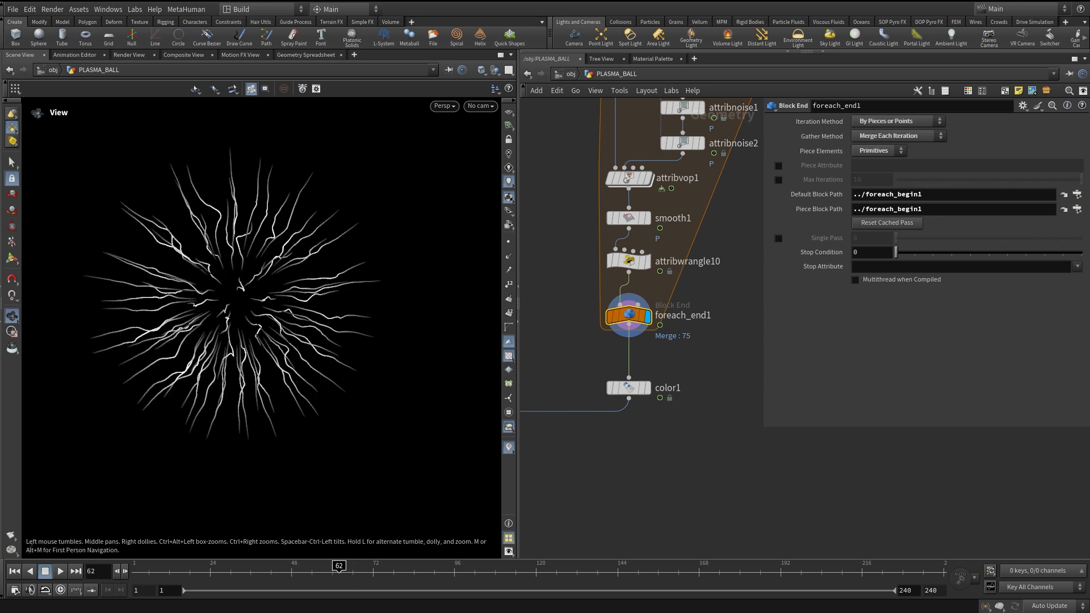
Display color1 and highlight the lineramp attribute that drives its Ramp from Attribute coloring.
middle_click_drag(670, 420, 628, 381)
left_click(664, 353)
left_click(645, 353)
left_click_drag(889, 192, 844, 200)
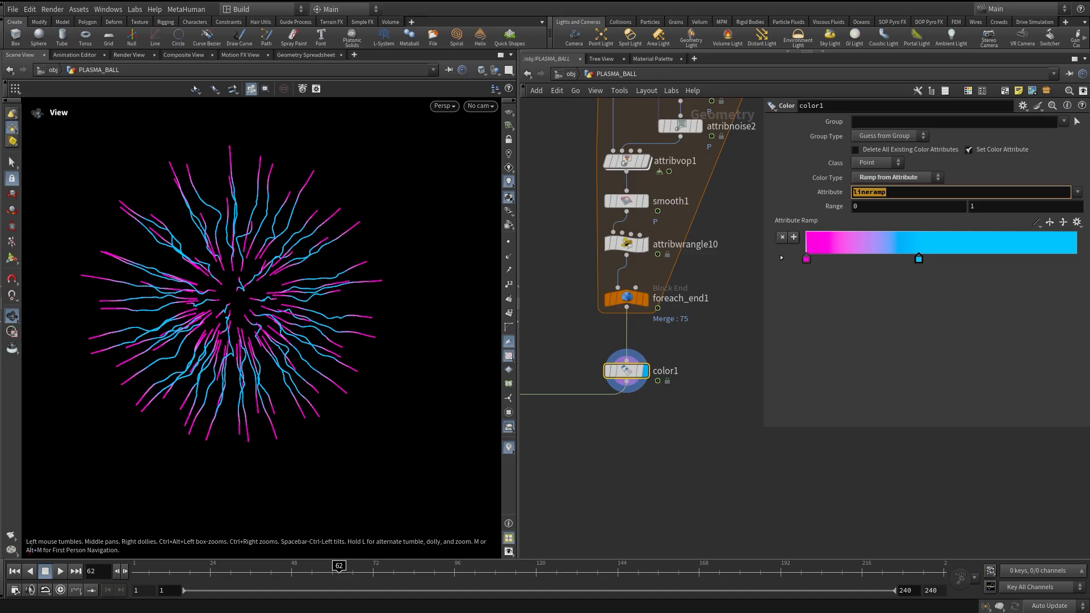
Display merge2 to view the colored lines combined with the circles.
middle_click_drag(539, 452, 691, 300)
scroll(651, 361, "down", 3)
left_click(627, 367)
middle_click_drag(627, 366, 657, 250)
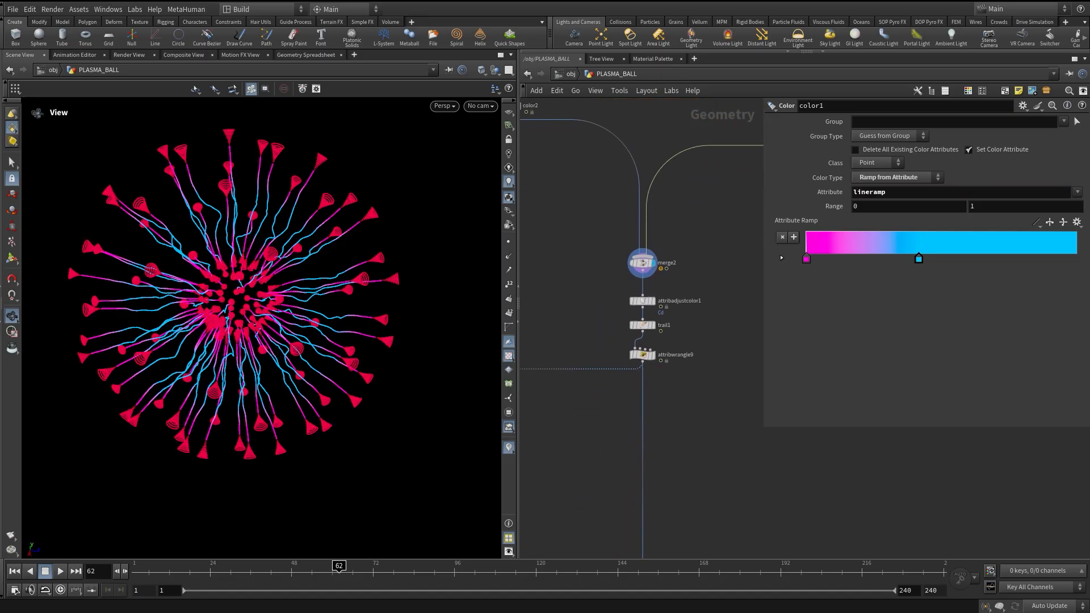
Display attribadjustcolor1 and inspect its color correction settings for the Cd attribute.
left_click(655, 288)
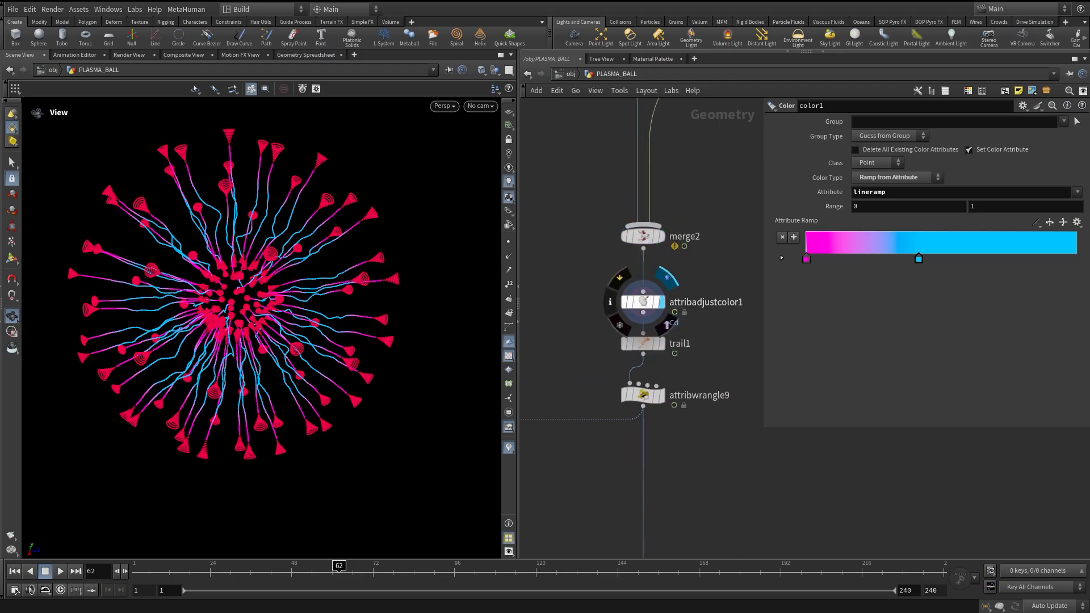
left_click(642, 301)
scroll(643, 301, "up", 3)
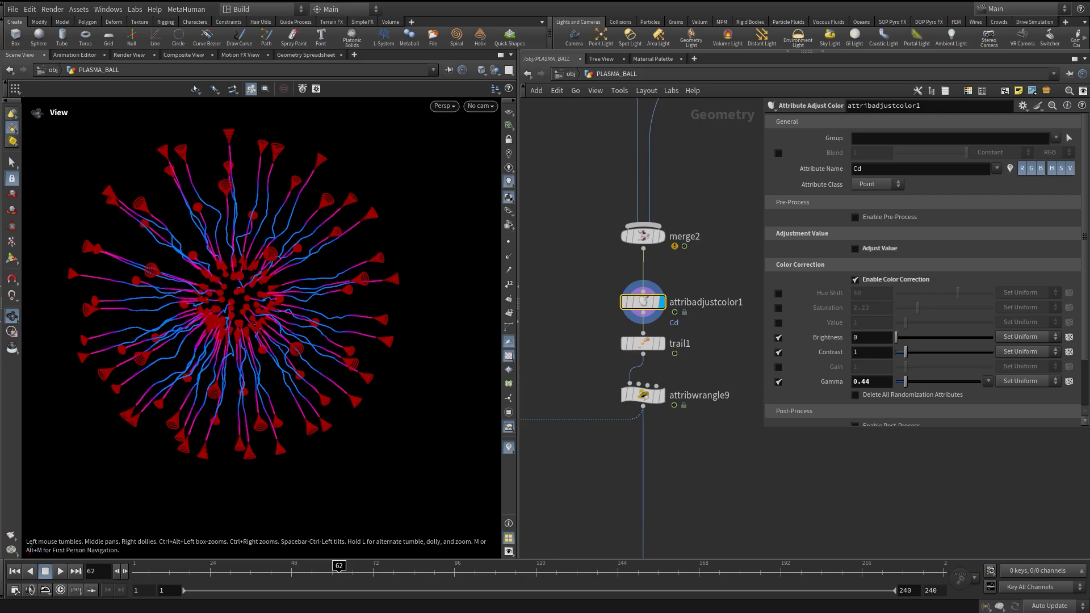
scroll(812, 279, "down", 3)
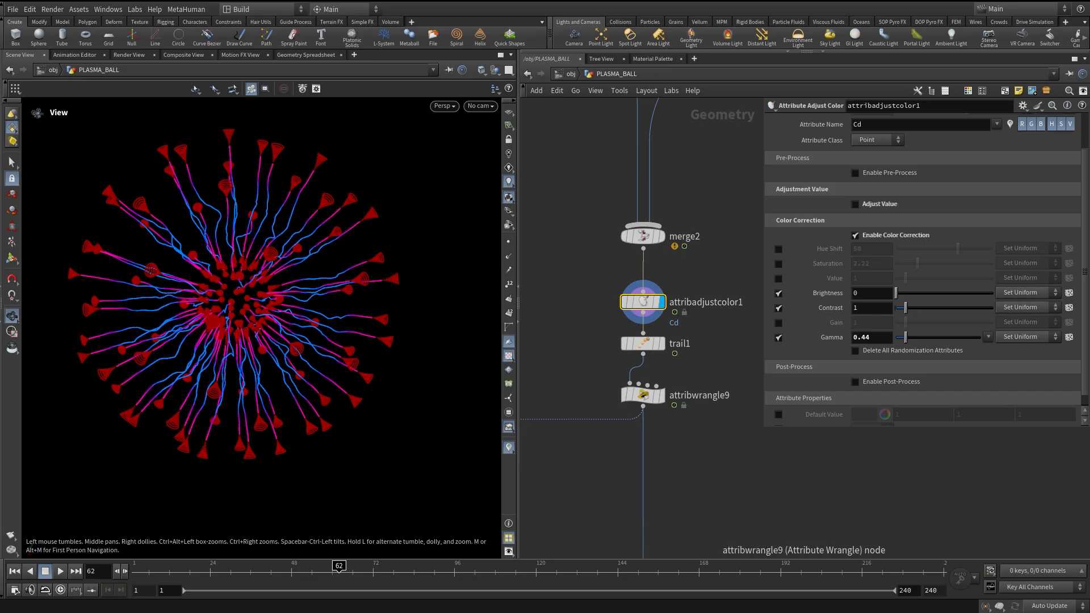
Display trail1 and show its Compute Velocity parameters.
left_click(660, 343)
left_click(644, 343)
middle_click_drag(643, 343, 652, 298)
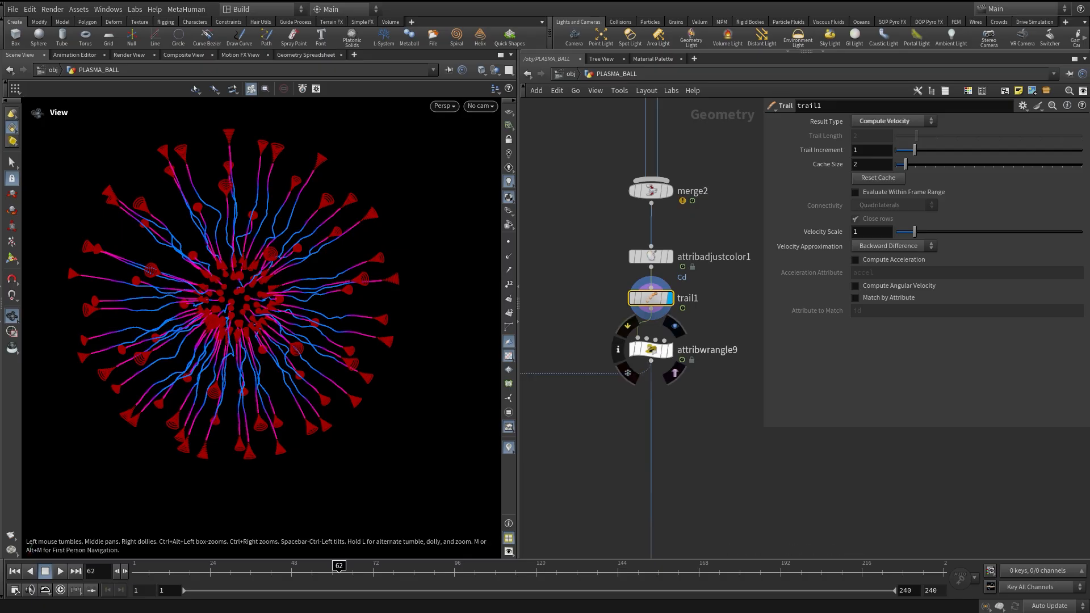
Display attribwrangle9, show its v@clr = v@Cd code, and follow its output down to null1 and merge4.
left_click(651, 350)
middle_click_drag(687, 409, 674, 353)
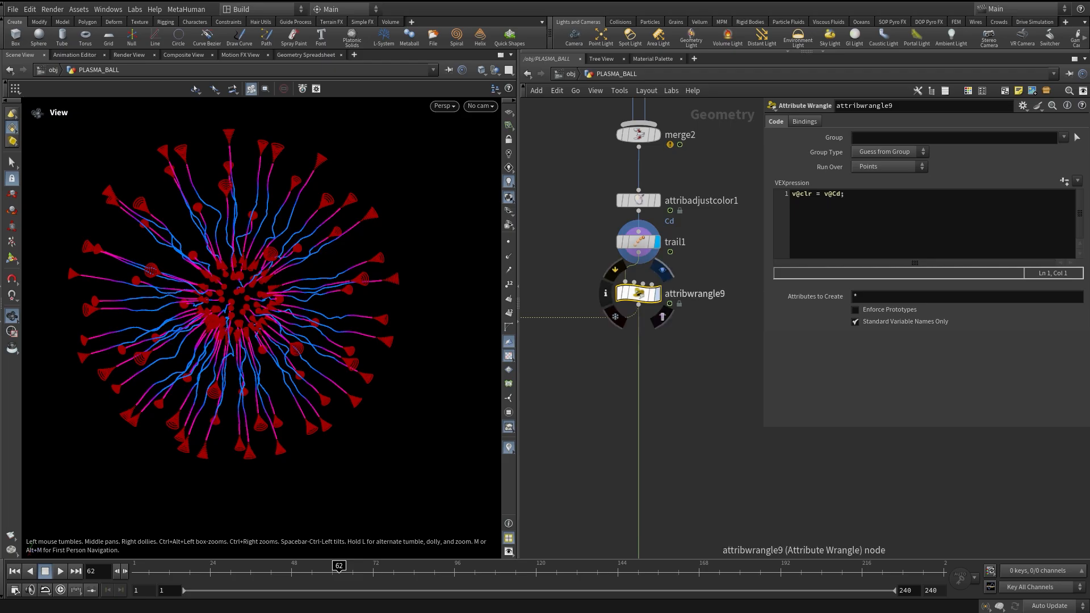
scroll(639, 292, "down", 4)
scroll(750, 280, "down", 5)
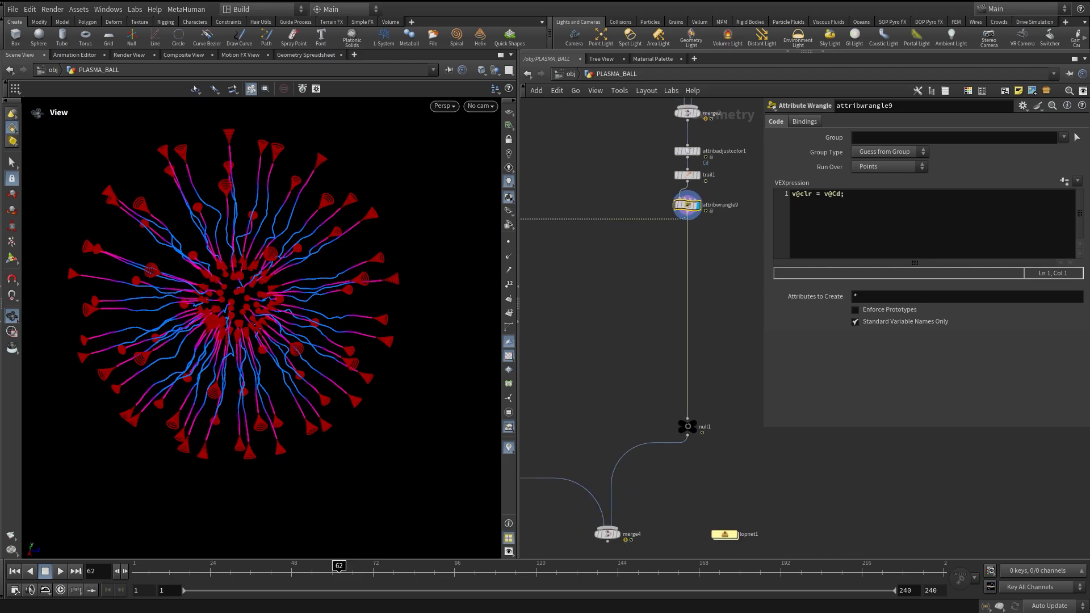
Select the lopnet1 node to show its parameters and display merge4 in the viewport.
scroll(750, 433, "up", 6)
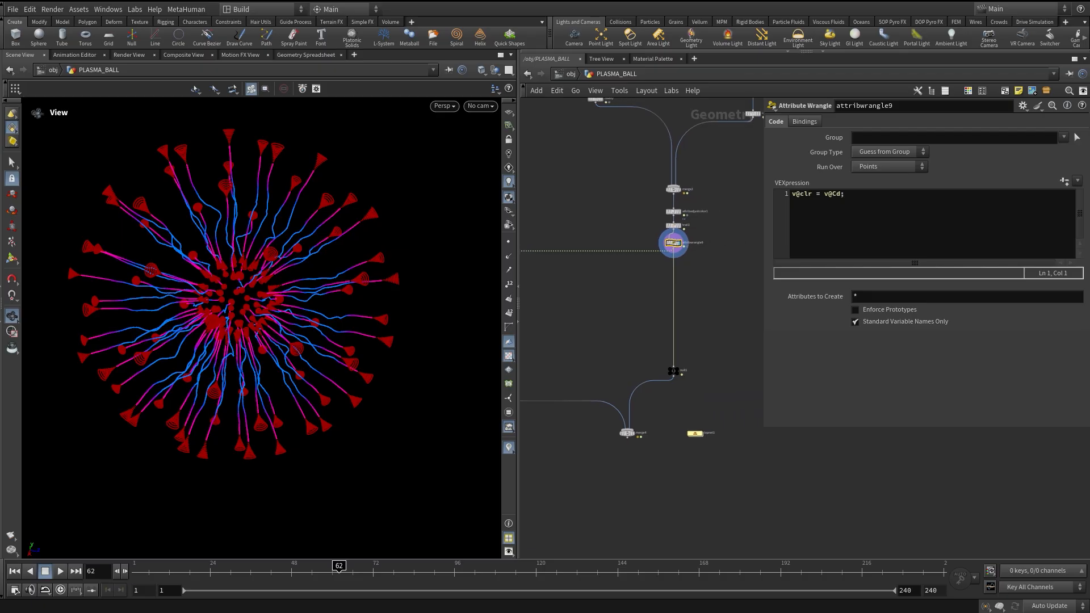
middle_click_drag(693, 352, 653, 360)
scroll(688, 392, "down", 3)
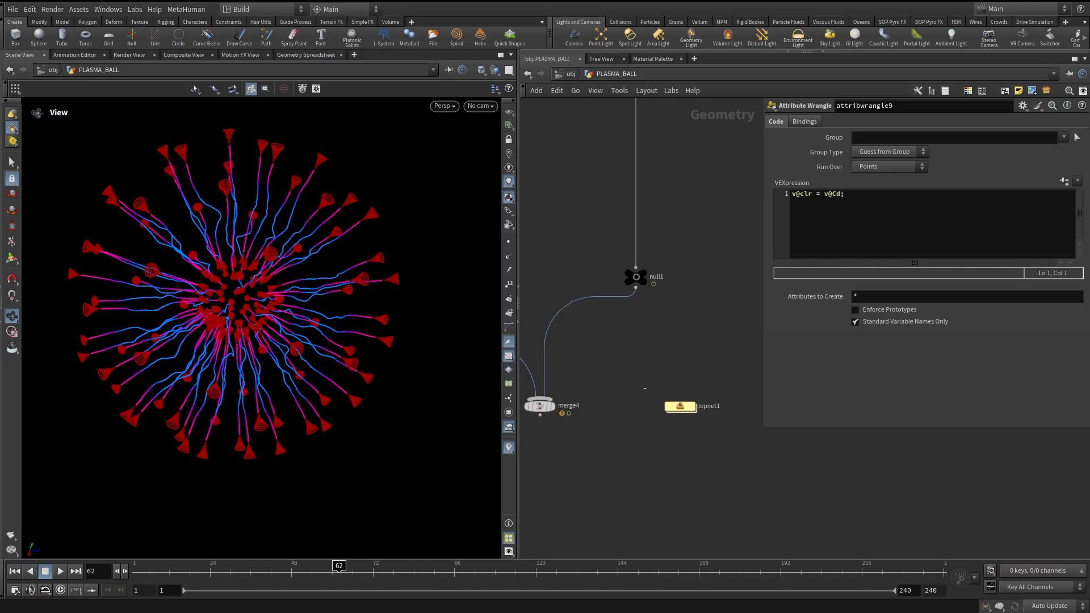
left_click_drag(645, 389, 707, 425)
middle_click_drag(630, 406, 707, 392)
mouse_move(617, 392)
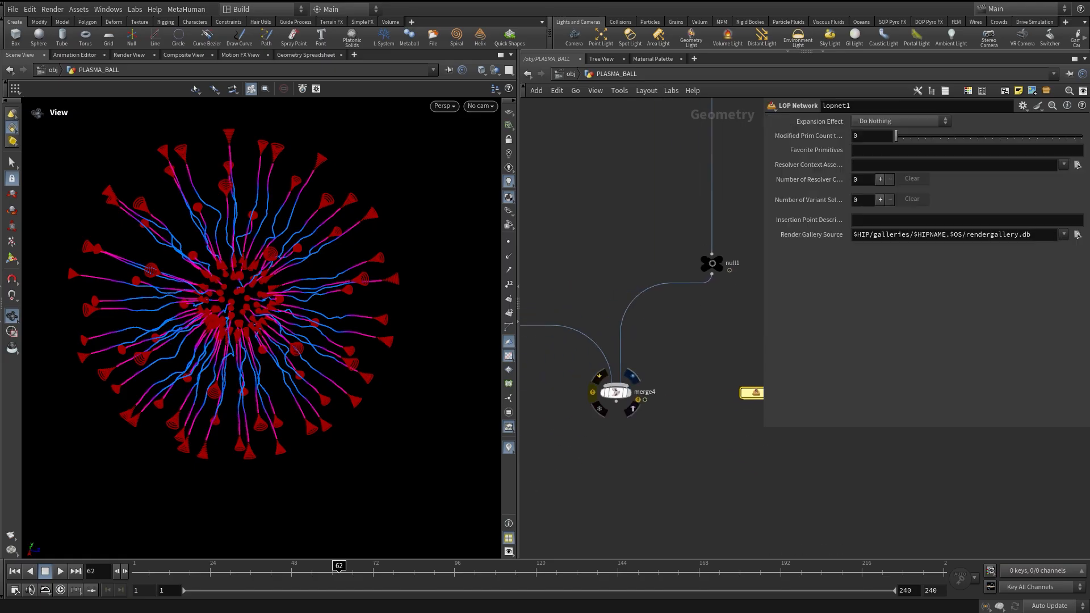
left_click(632, 375)
Follow the sphere branch upstream to attribtransfer1, display it and show its Conditions settings.
middle_click_drag(630, 377, 629, 390)
scroll(636, 354, "down", 5)
middle_click_drag(636, 354, 780, 403)
scroll(592, 365, "up", 5)
middle_click_drag(584, 369, 653, 346)
scroll(623, 347, "up", 3)
mouse_move(622, 342)
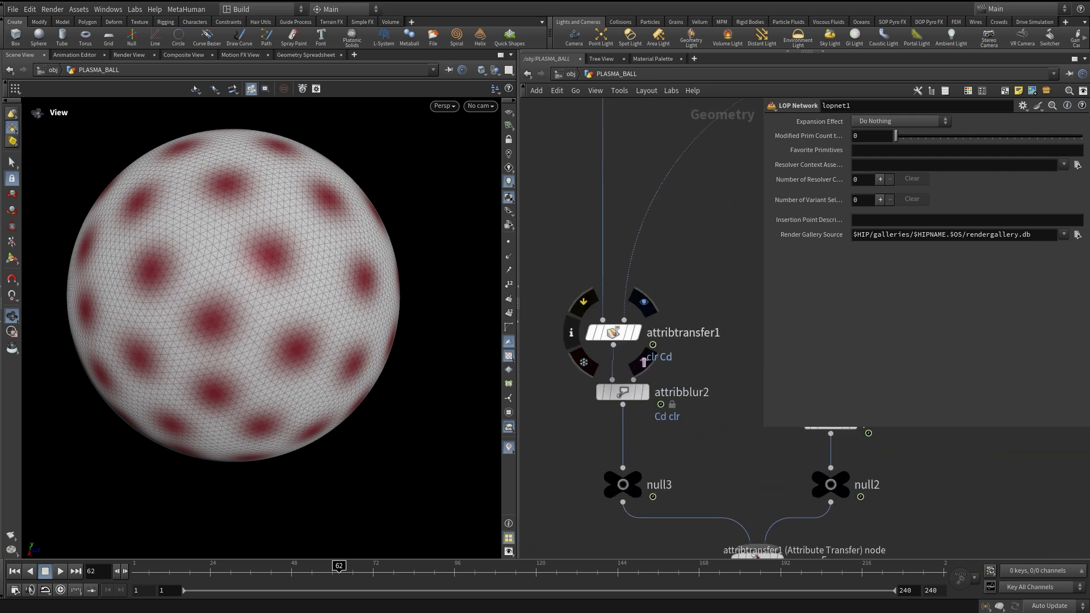
left_click(644, 302)
left_click(614, 333)
Return to the null1 output and display the colored plasma lines.
middle_click_drag(647, 302, 540, 416)
scroll(540, 417, "down", 5)
middle_click_drag(738, 346, 591, 325)
left_click(710, 297)
middle_click_drag(545, 511, 763, 255)
scroll(655, 387, "down", 4)
Display the attribtransfer1 result again to examine the unblurred color patches on the inner sphere.
middle_click_drag(648, 392, 762, 356)
scroll(617, 364, "up", 6)
scroll(613, 359, "up", 2)
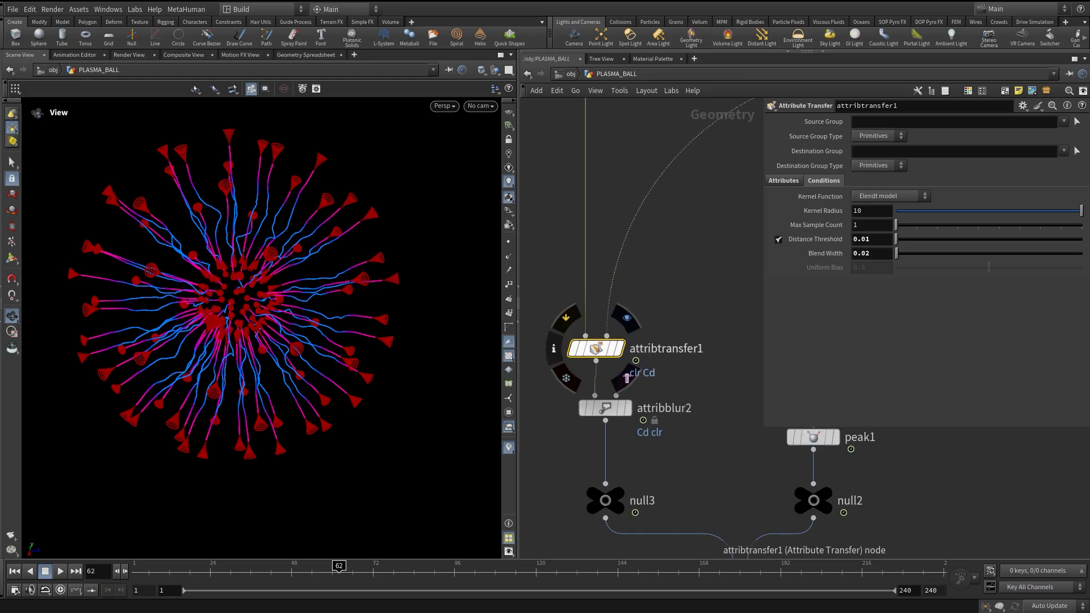
left_click(618, 350)
middle_click_drag(614, 324, 632, 324)
scroll(227, 293, "up", 8)
mouse_move(625, 409)
left_click(699, 386)
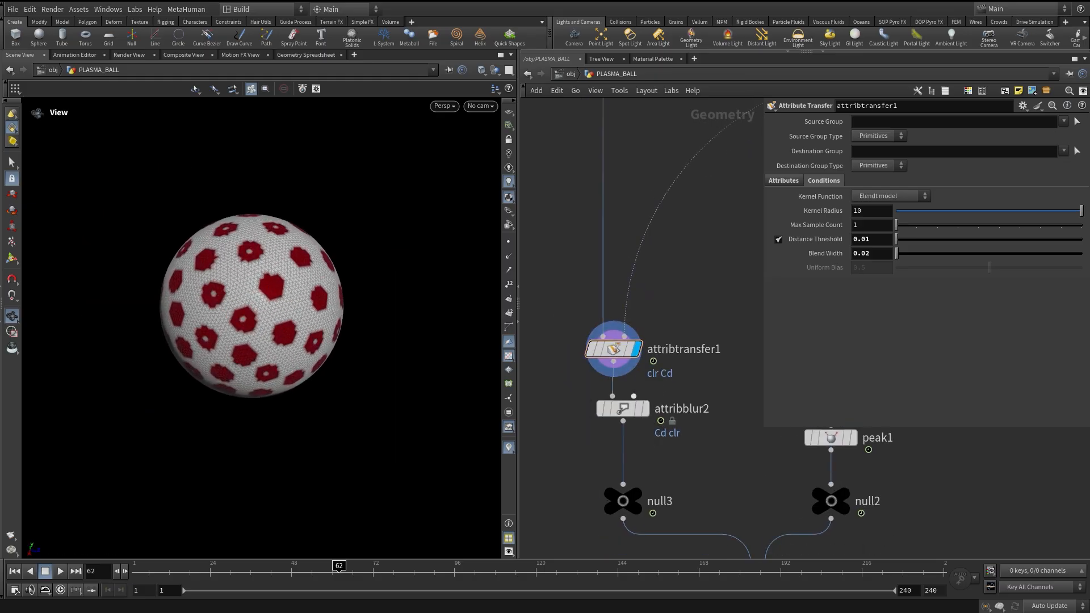
Display attribblur2 and inspect its blur settings for the Cd and clr attributes.
left_click(646, 409)
left_click(623, 409)
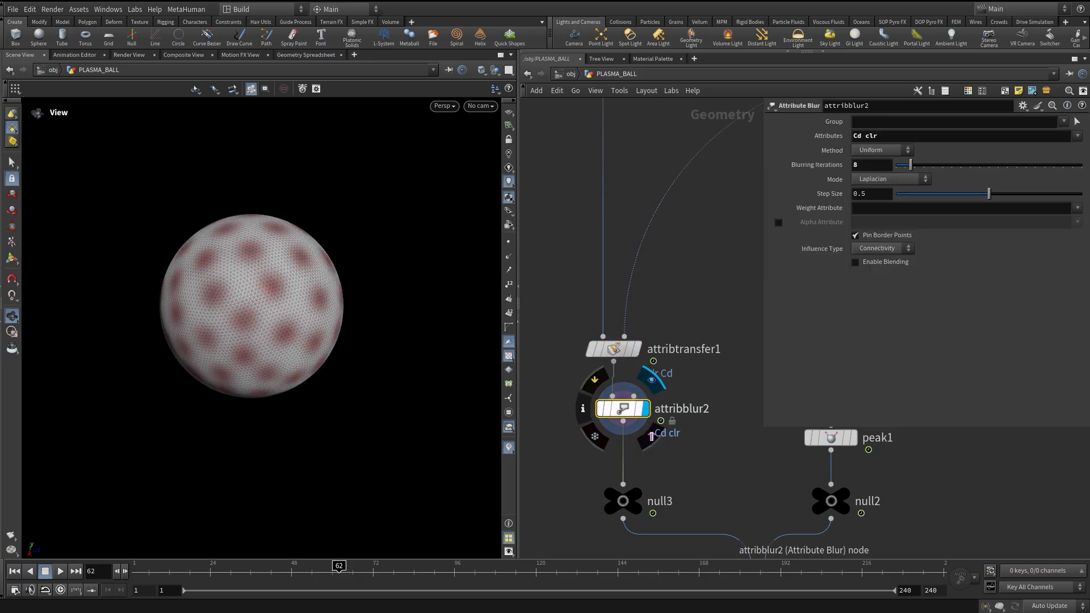
middle_click_drag(704, 369, 615, 323)
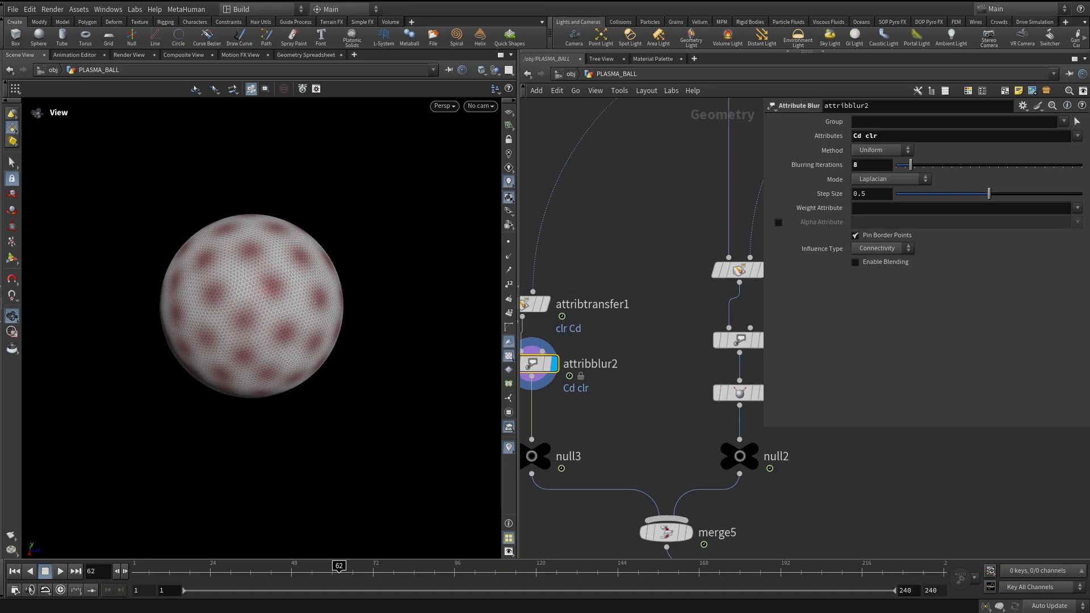
Display peak1 on the outer sphere branch and inspect its Distance parameter.
middle_click_drag(742, 393, 653, 377)
mouse_move(653, 377)
left_click(681, 348)
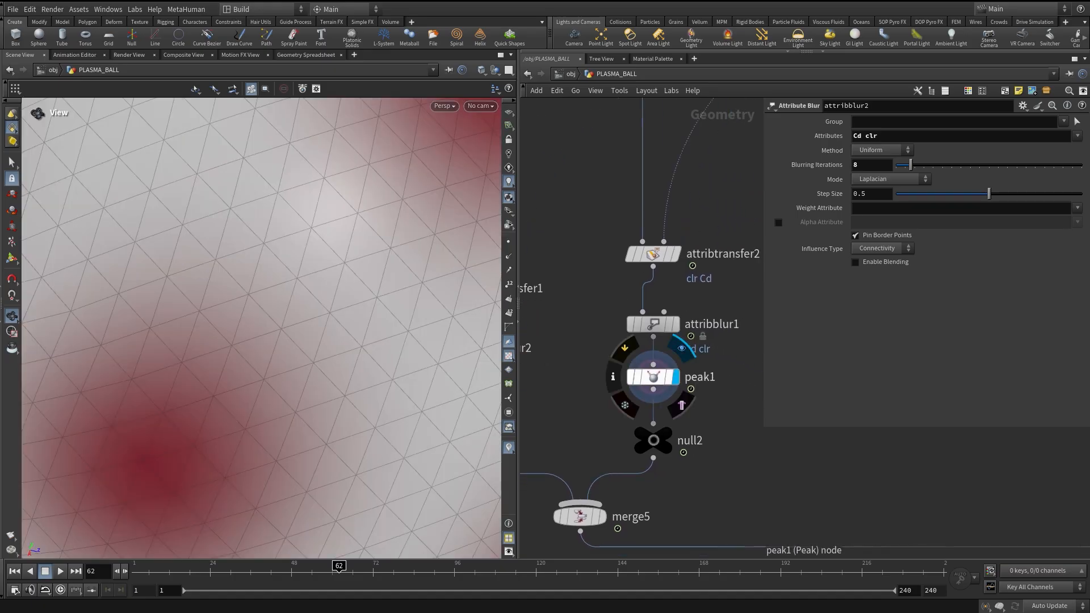
left_click(653, 377)
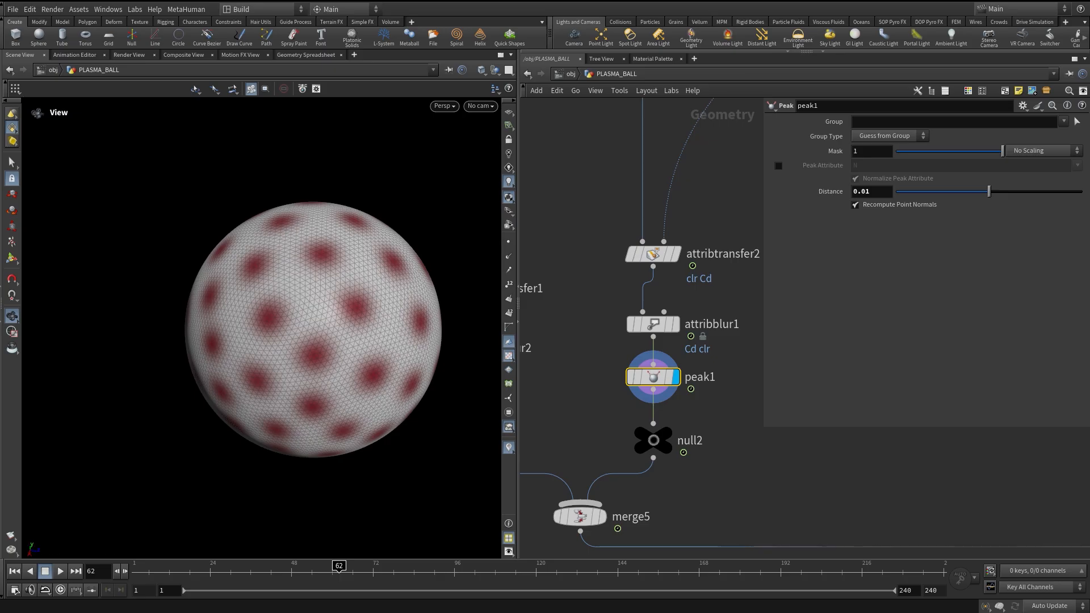
Display merge5 with its two sphere inputs, then follow its output to merge4 and display that.
middle_click_drag(653, 377, 690, 287)
left_click(617, 427)
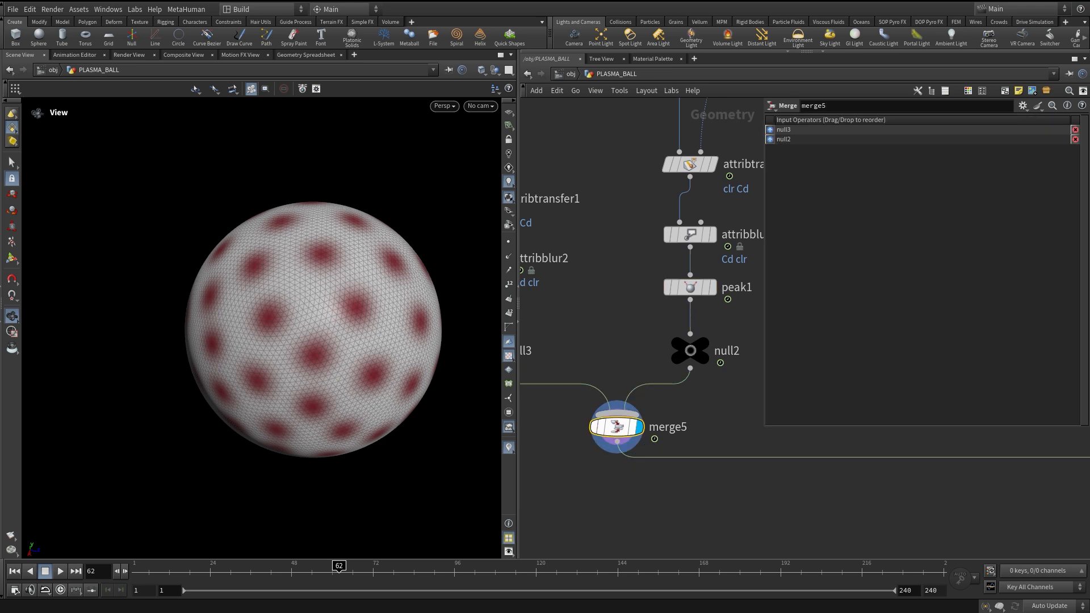
scroll(618, 427, "down", 3)
middle_click_drag(558, 394, 436, 353)
middle_click_drag(856, 438, 644, 450)
mouse_move(645, 450)
left_click(662, 435)
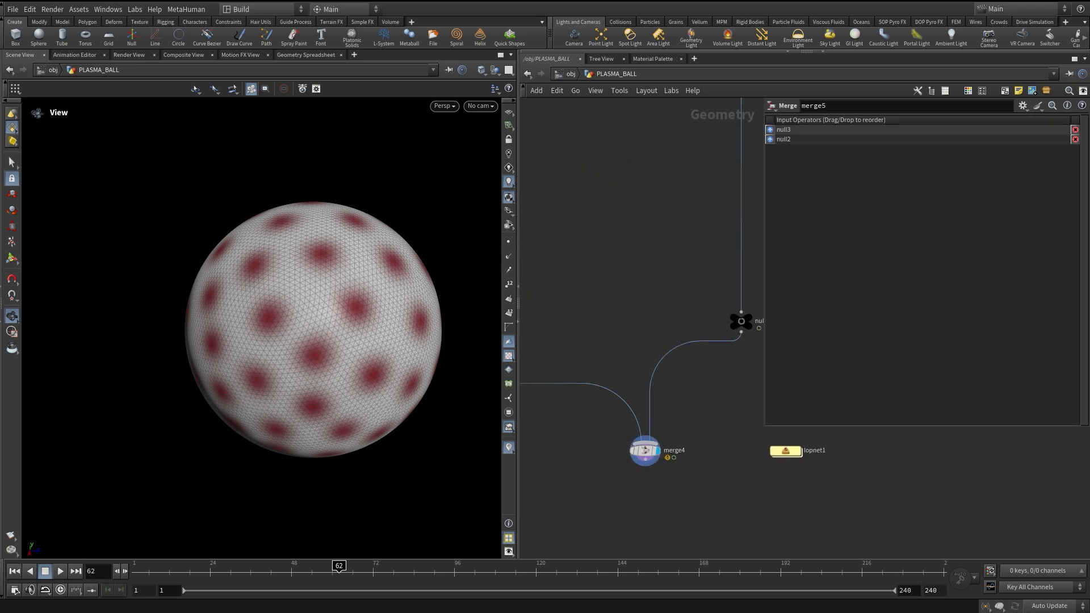
Examine the merged spheres up close in the viewport, then display null1 to view only the lines.
left_click_drag(372, 298, 369, 318)
middle_click_drag(369, 318, 302, 328)
scroll(250, 320, "up", 3)
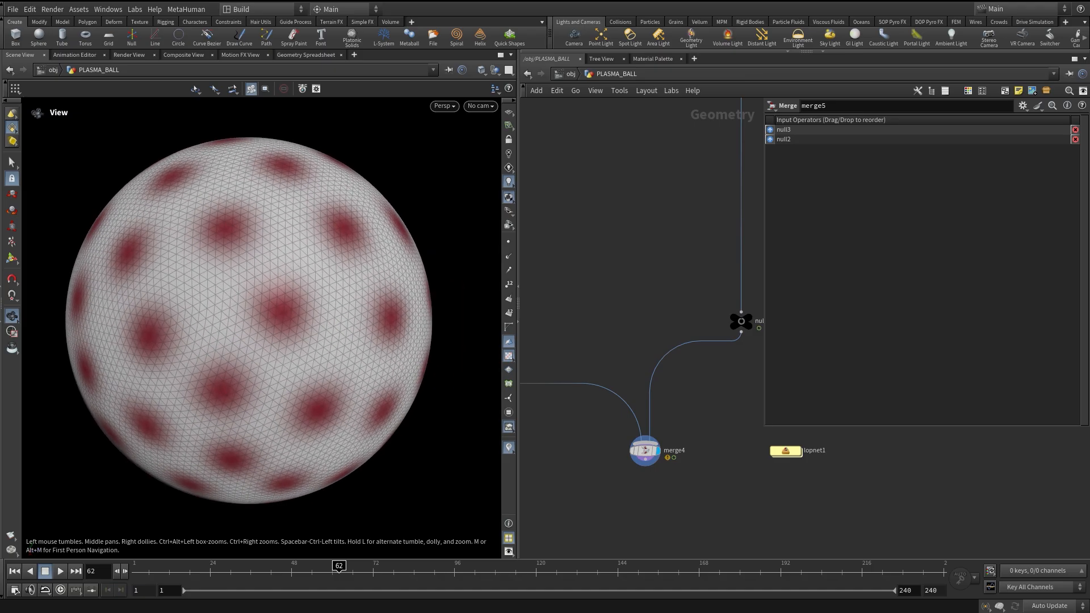
middle_click_drag(738, 322, 676, 235)
left_click(662, 358)
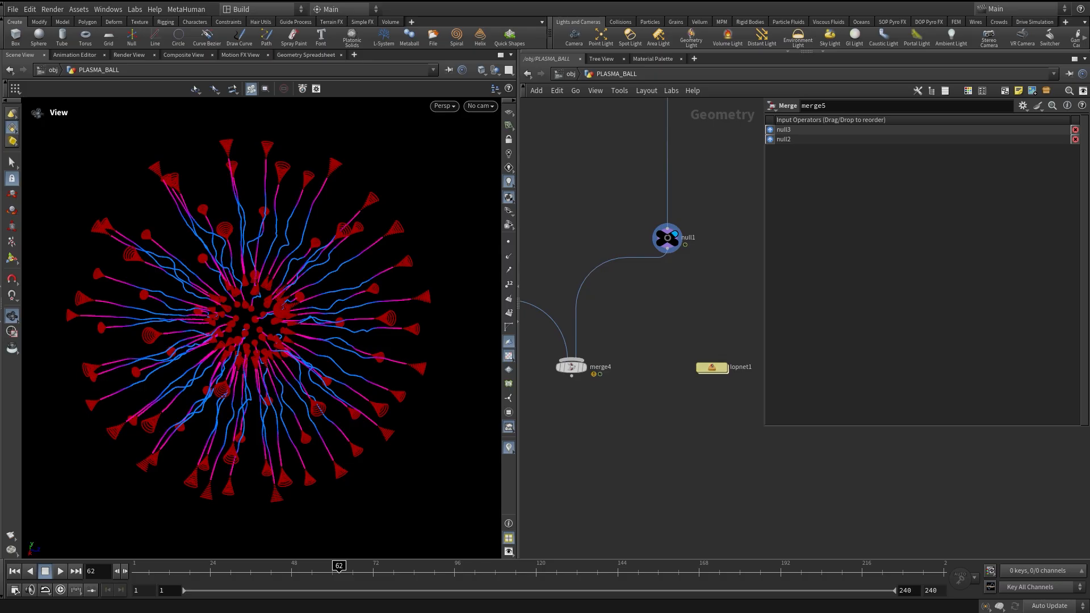
Enter the lopnet1 network and bring its SOP import nodes into view.
double_click(712, 367)
middle_click_drag(712, 368, 688, 430)
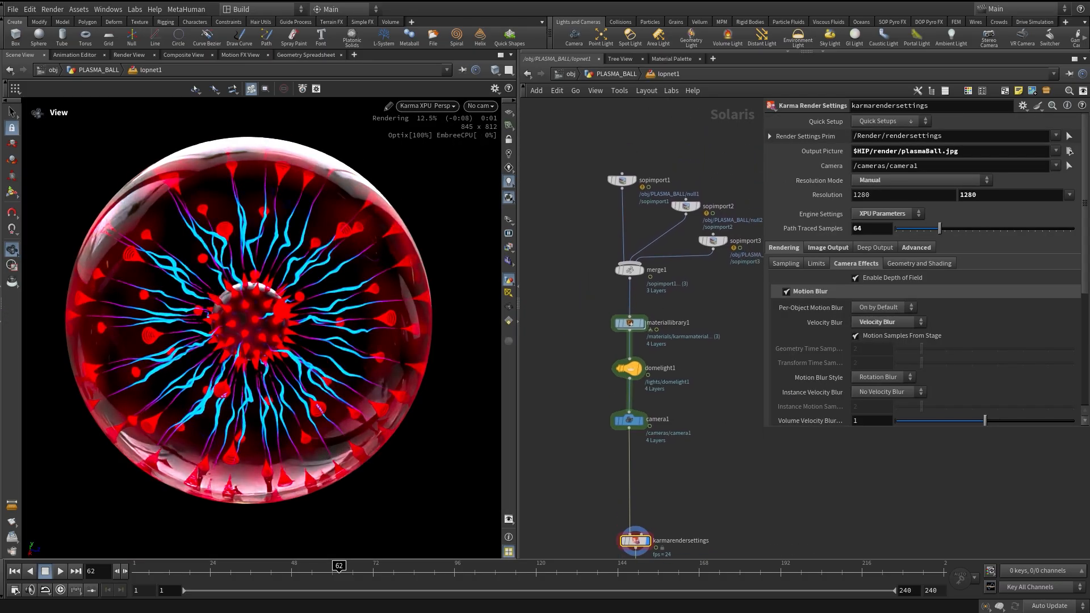
middle_click_drag(621, 176, 602, 299)
scroll(602, 292, "up", 2)
mouse_move(603, 308)
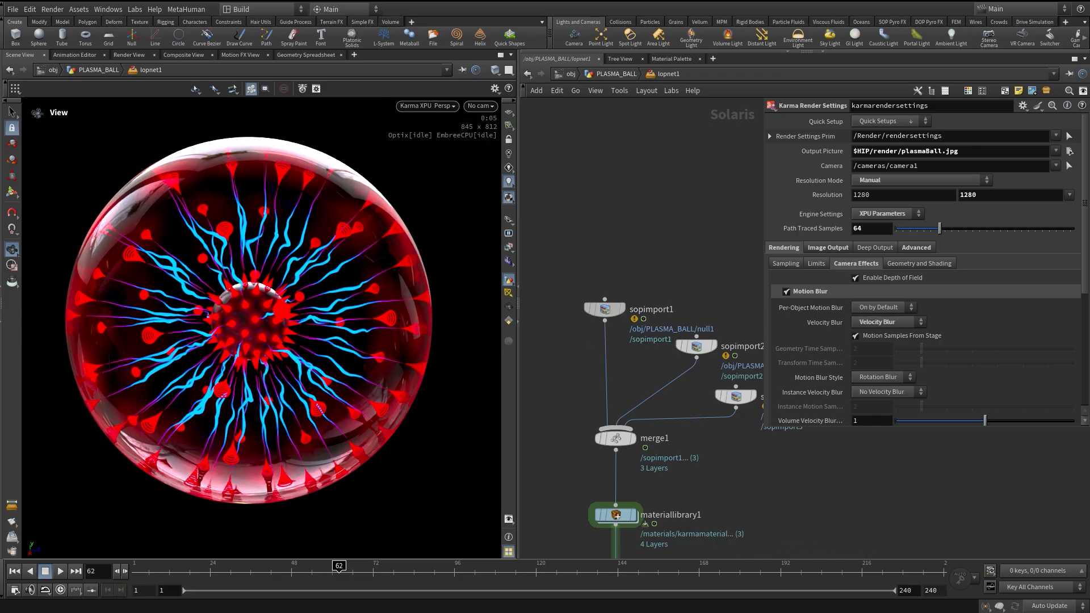
Display sopimport1 and inspect its SOP path to the null1 geometry.
left_click_drag(605, 308, 605, 264)
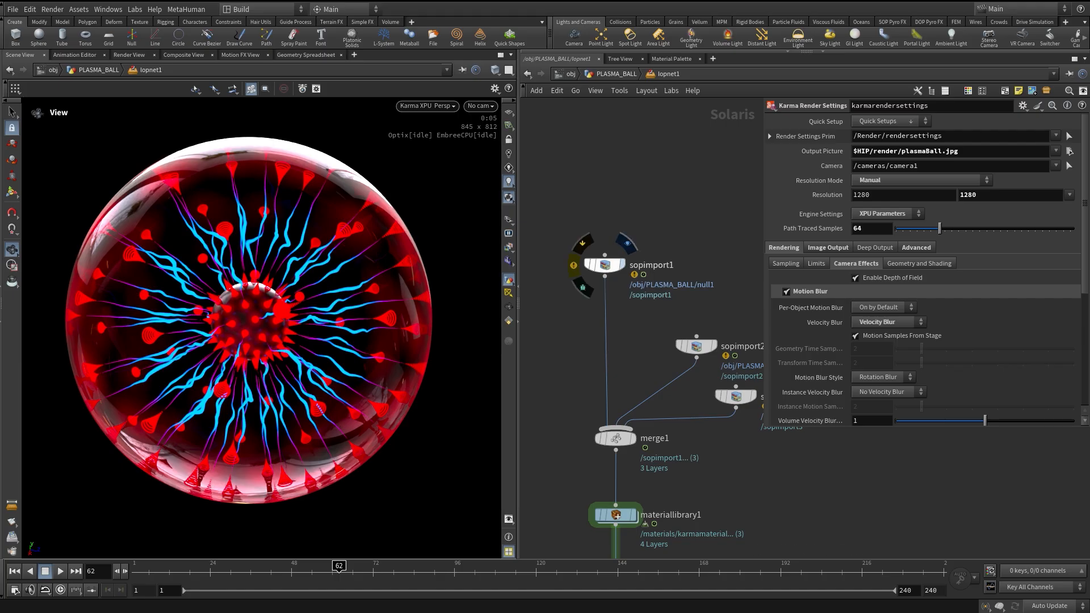
left_click(605, 264)
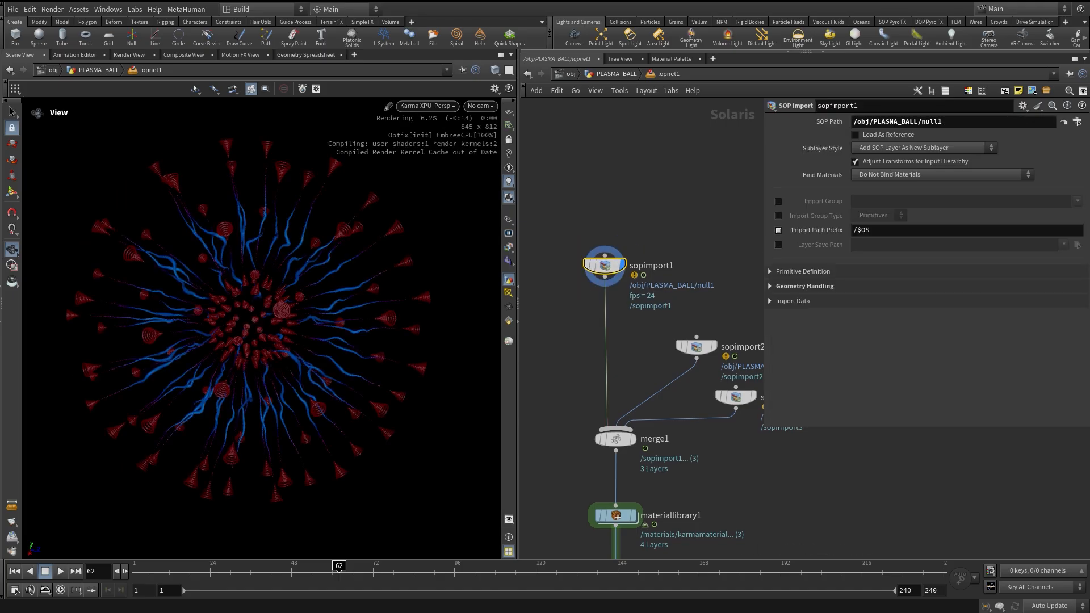
middle_click_drag(623, 265, 630, 269)
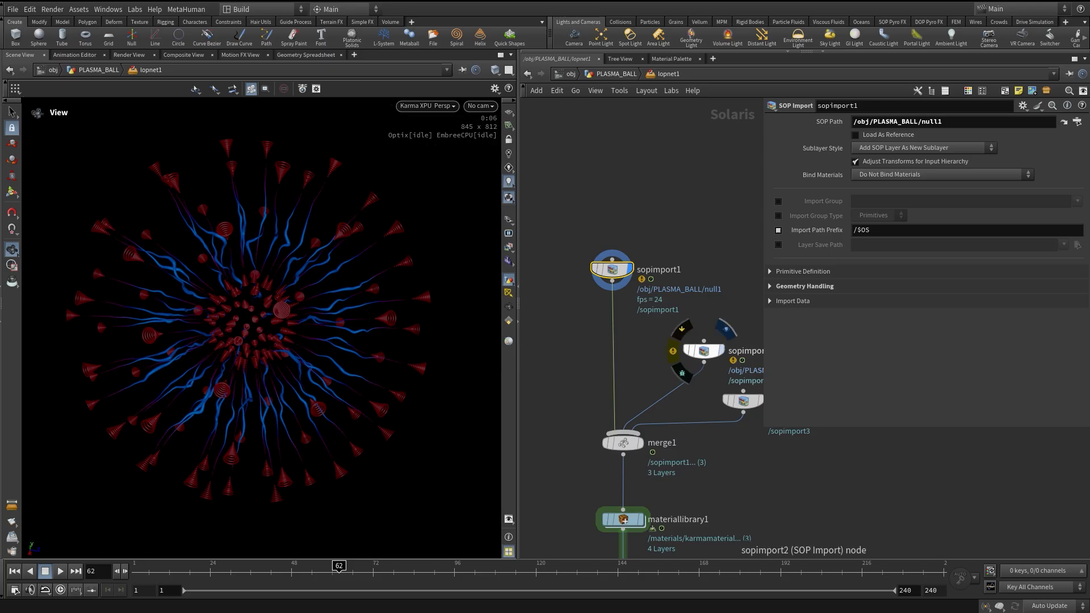
Display sopimport2 and sopimport3 in turn to preview the two imported spheres.
left_click(720, 350)
middle_click_drag(720, 363, 648, 283)
left_click(689, 321)
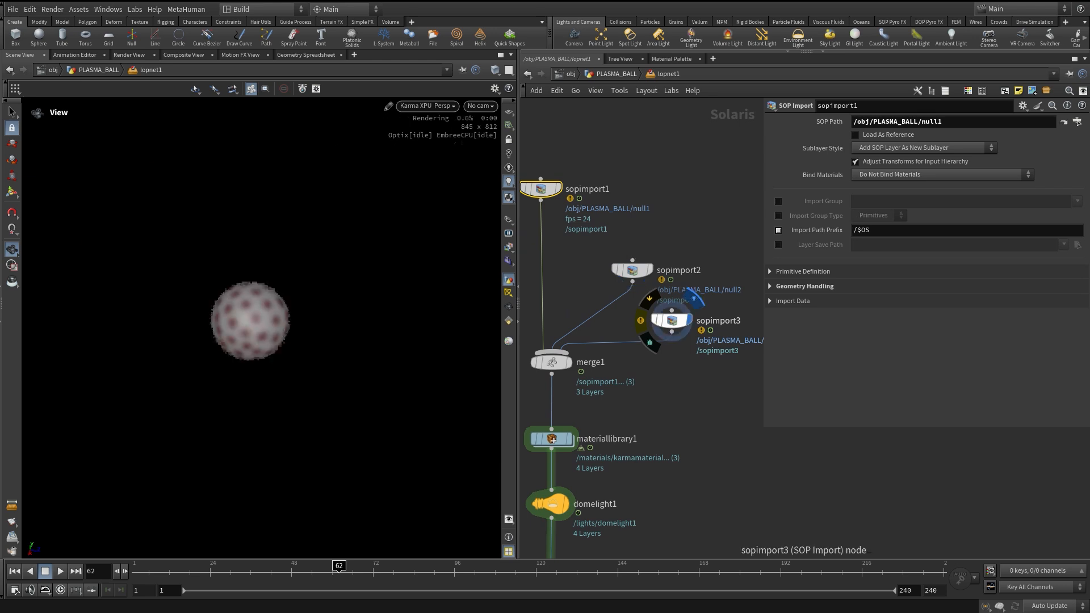
middle_click_drag(533, 431, 590, 318)
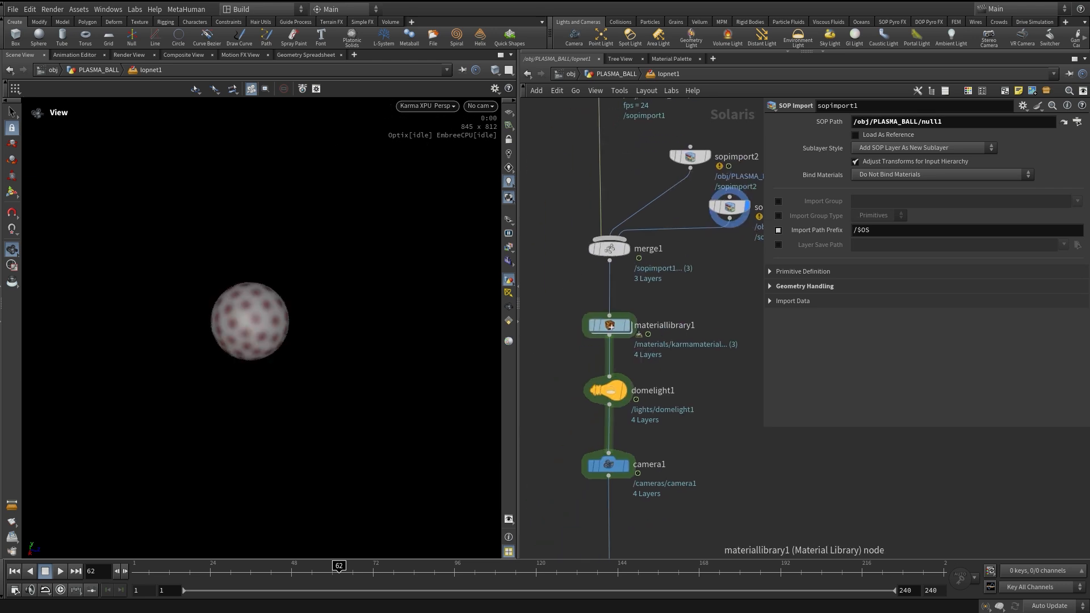
Display materiallibrary1 and examine how its three materials are assigned to the imported geometry.
left_click_drag(619, 314, 619, 313)
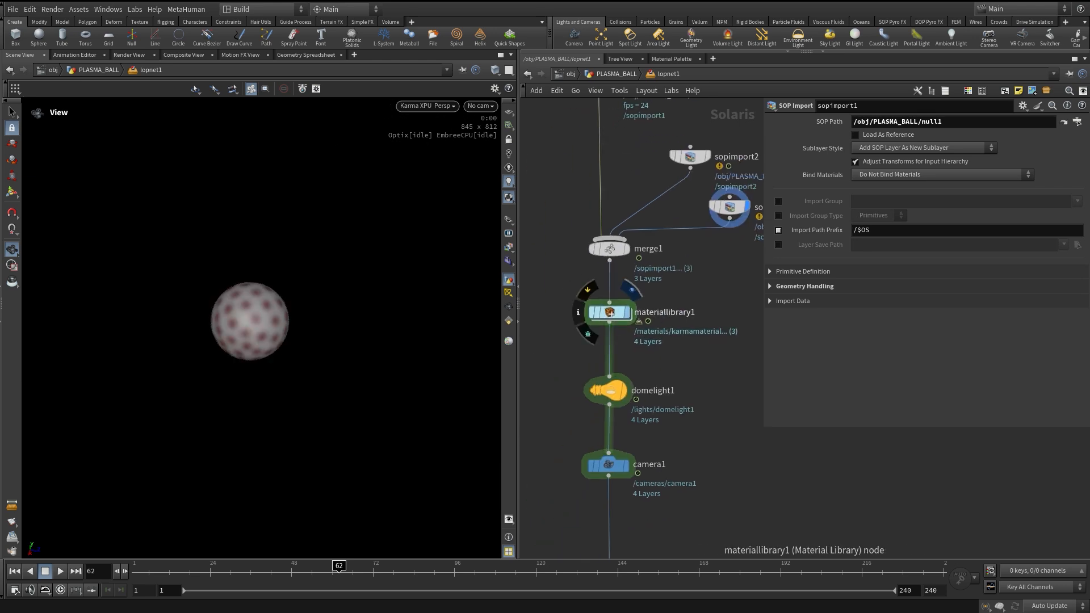
left_click(627, 312)
left_click(610, 312)
scroll(835, 344, "down", 1)
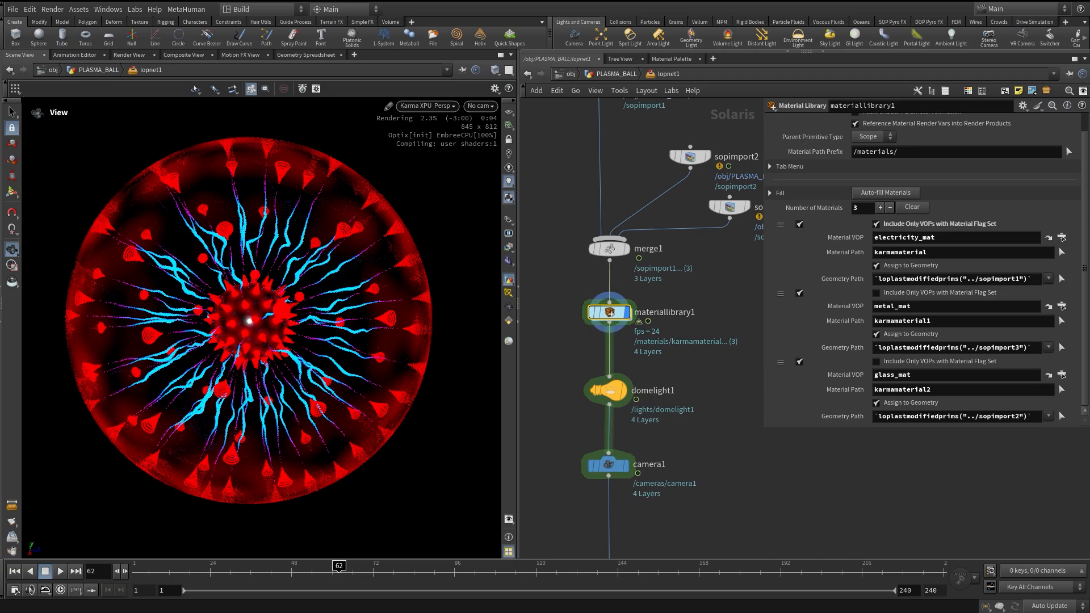
Open electricity_mat inside materiallibrary1 and inspect the Var Name of usdprimvarreader1.
double_click(611, 313)
middle_click_drag(710, 318, 603, 313)
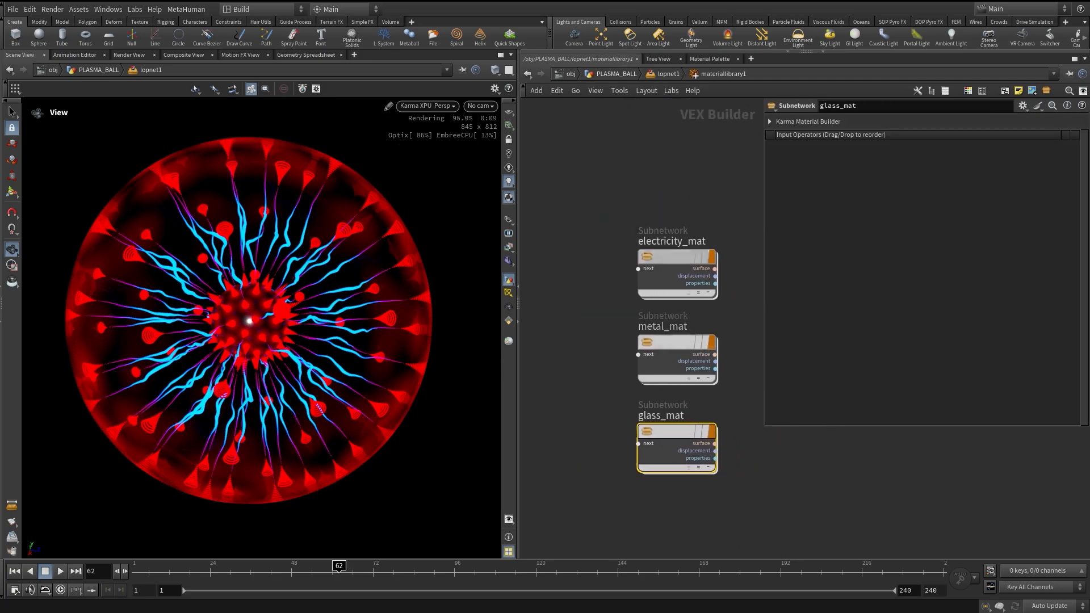
double_click(676, 272)
middle_click_drag(673, 284, 649, 226)
left_click(577, 340)
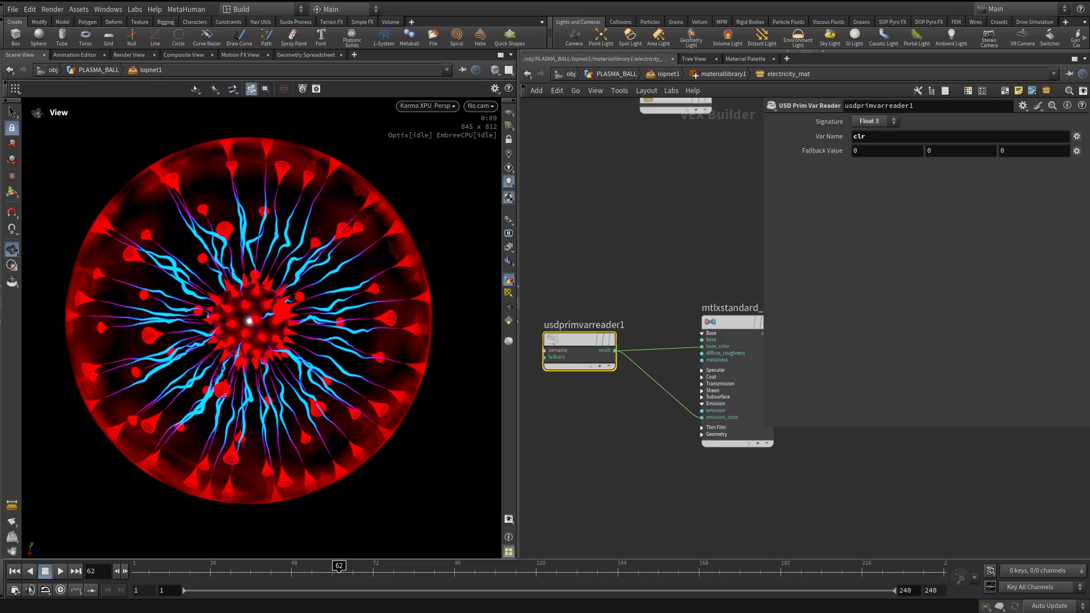
middle_click_drag(577, 341, 603, 344)
left_click_drag(565, 347, 654, 403)
double_click(860, 136)
left_click(700, 249)
Inspect the specular and emission settings of electricity_mat's mtlxstandard_surface shader.
middle_click_drag(699, 250, 639, 245)
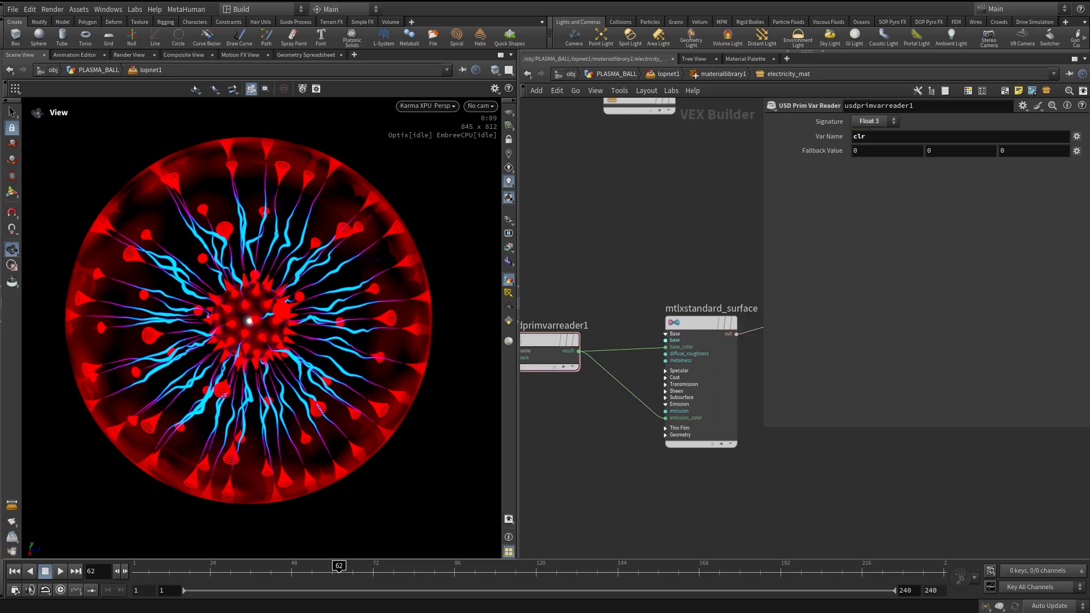
left_click(701, 323)
middle_click_drag(699, 272, 661, 375)
scroll(567, 285, "down", 3)
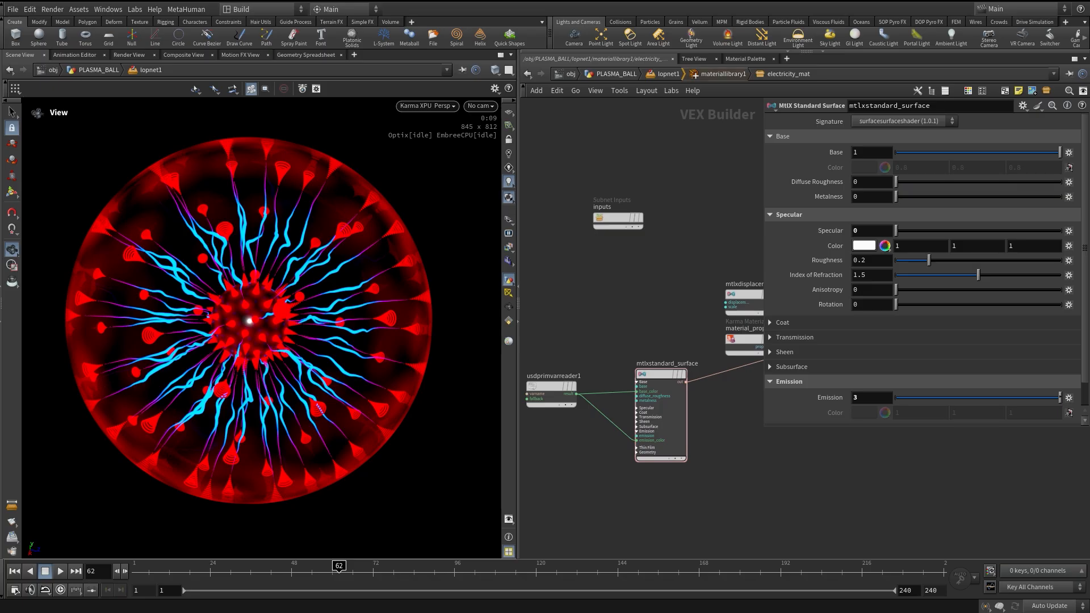
Open the metal_mat material and inspect the base, specular and transmission settings of its mtlxstandard_surface.
key("u")
double_click(673, 345)
middle_click_drag(673, 345, 668, 269)
left_click_drag(618, 334, 576, 394)
middle_click_drag(682, 341, 594, 358)
left_click(671, 309)
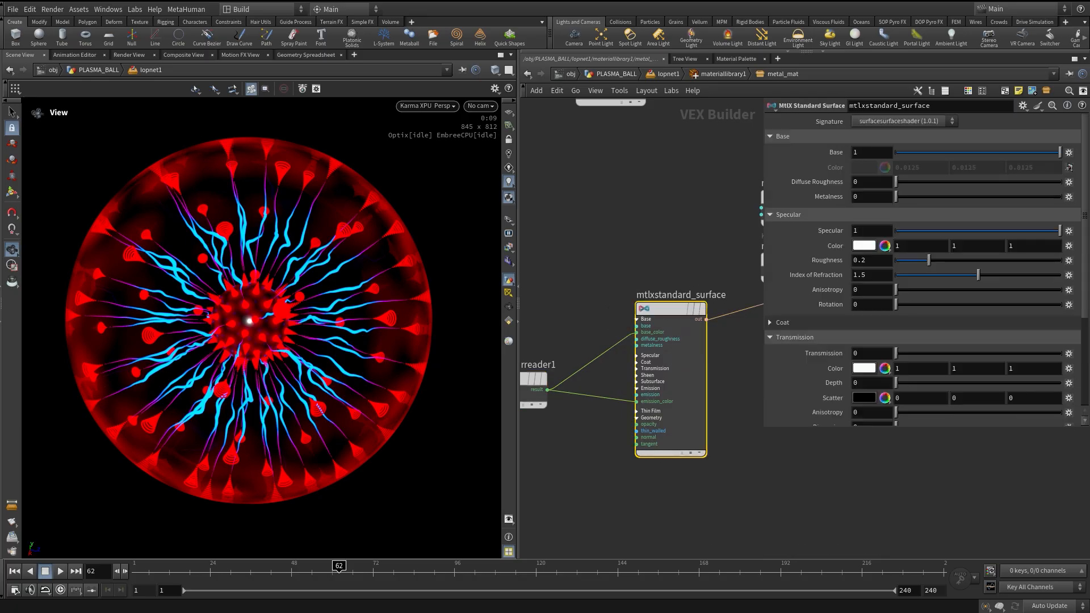
middle_click_drag(671, 309, 636, 337)
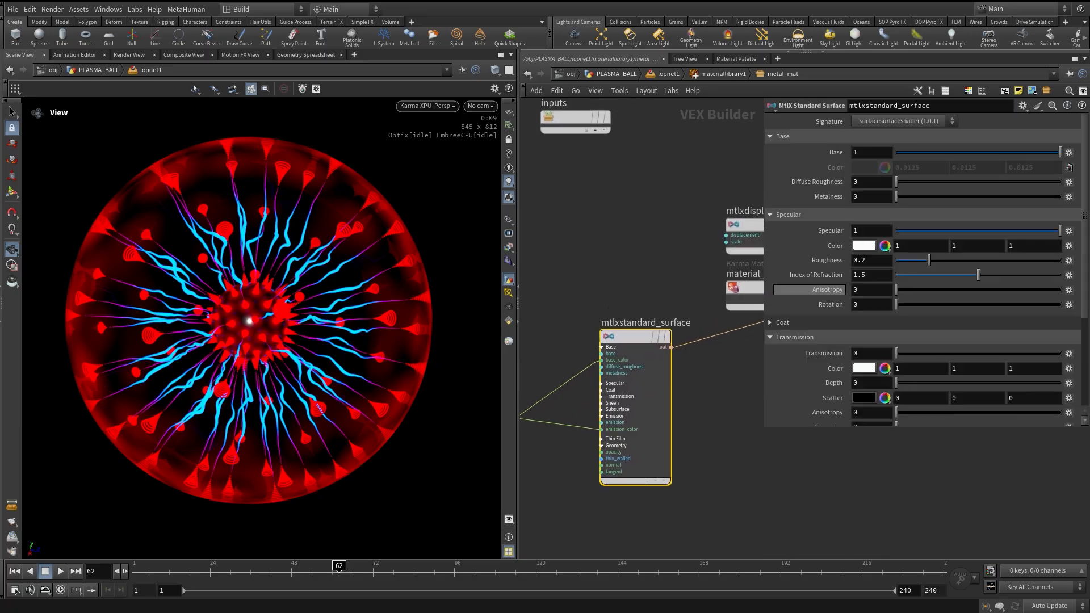
Open the glass_mat material and inspect the bias, gain, gamma and color settings of kma_camerafalloff2.
key("u")
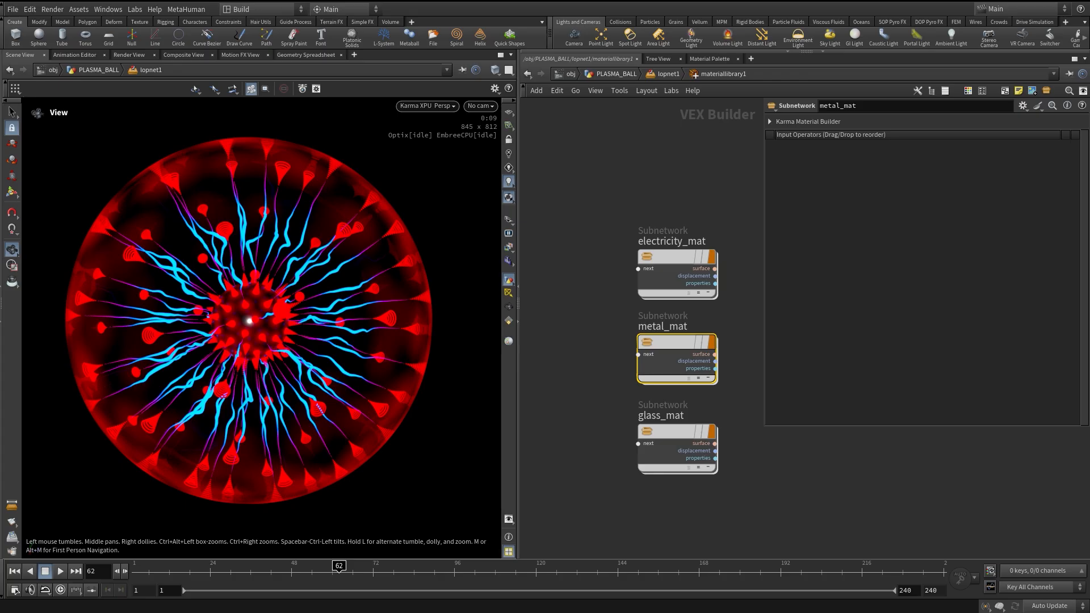
double_click(677, 431)
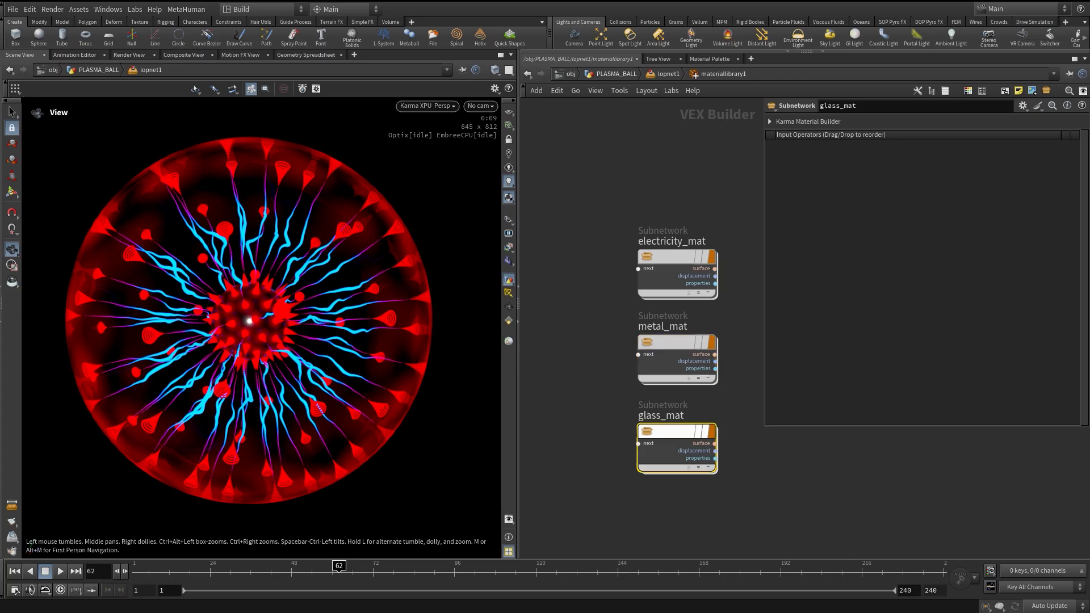
middle_click_drag(653, 423, 673, 409)
scroll(588, 288, "up", 2)
left_click_drag(588, 278, 574, 232)
left_click(575, 232)
middle_click_drag(675, 415, 584, 386)
scroll(593, 386, "down", 3)
middle_click_drag(647, 327, 636, 295)
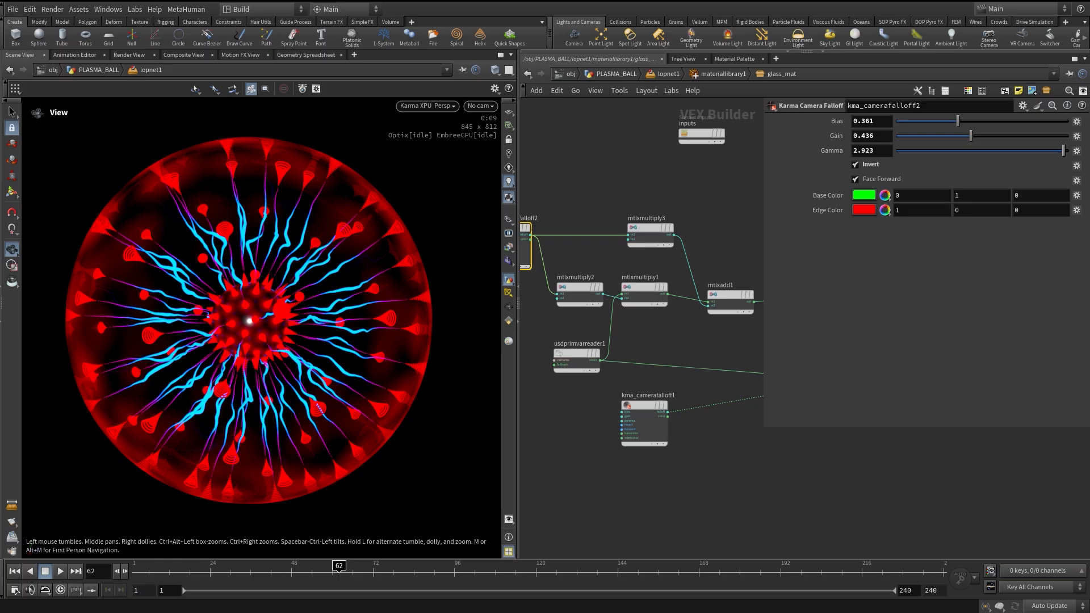
Widen the network editor and inspect the multiplier values of mtlxmultiply2 and mtlxmultiply3 in glass_mat.
left_click_drag(519, 318, 474, 318)
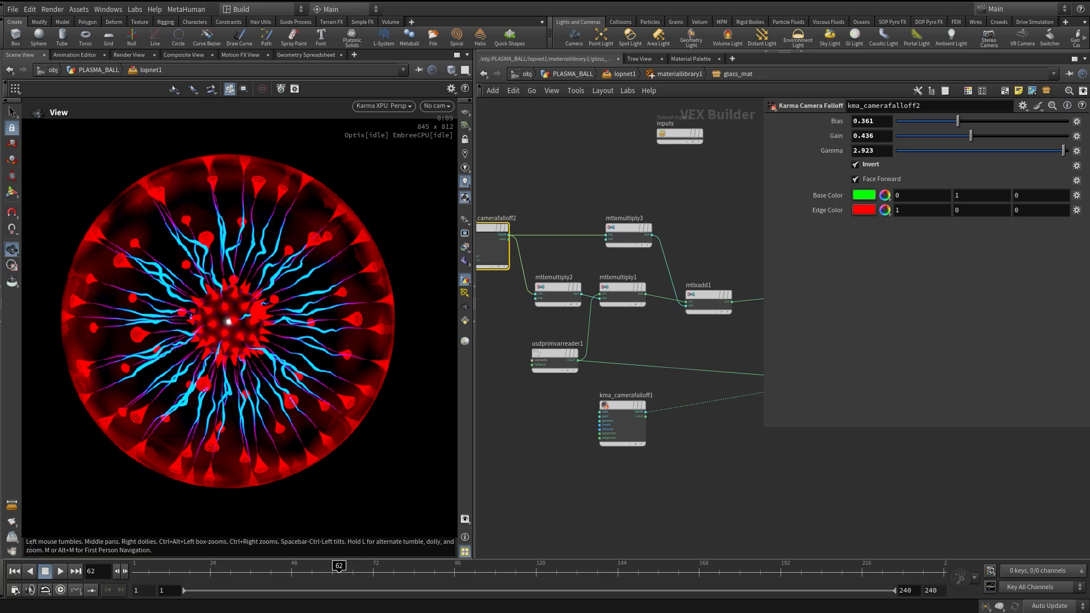
scroll(525, 227, "up", 3)
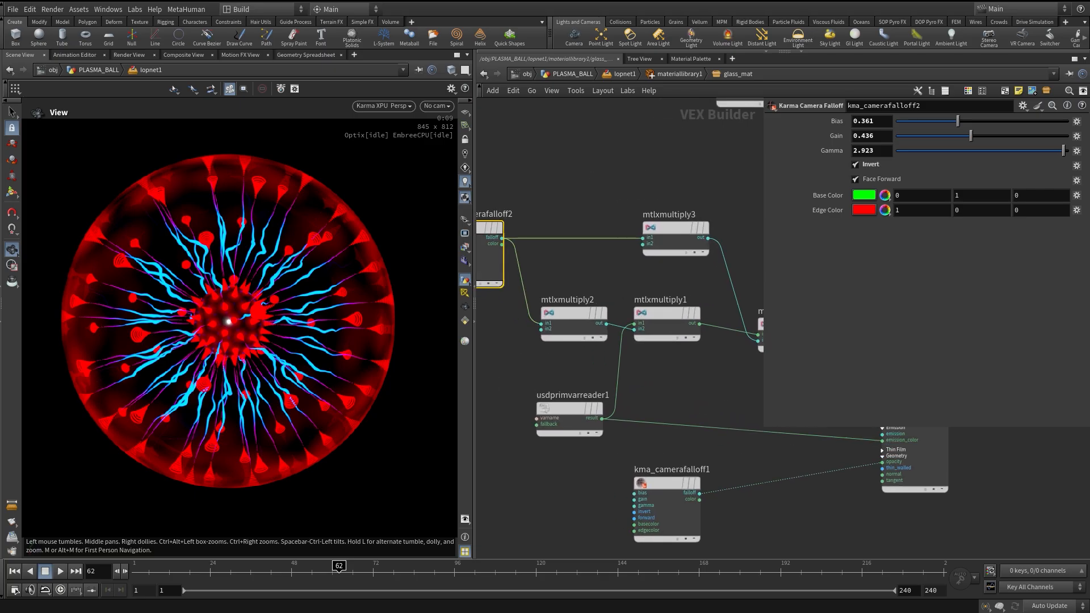
left_click(573, 313)
left_click(675, 227)
mouse_move(658, 363)
middle_mouse_down()
mouse_move(658, 373)
mouse_move(654, 342)
mouse_move(590, 329)
mouse_move(663, 347)
middle_mouse_up()
scroll(592, 326, "down", 1)
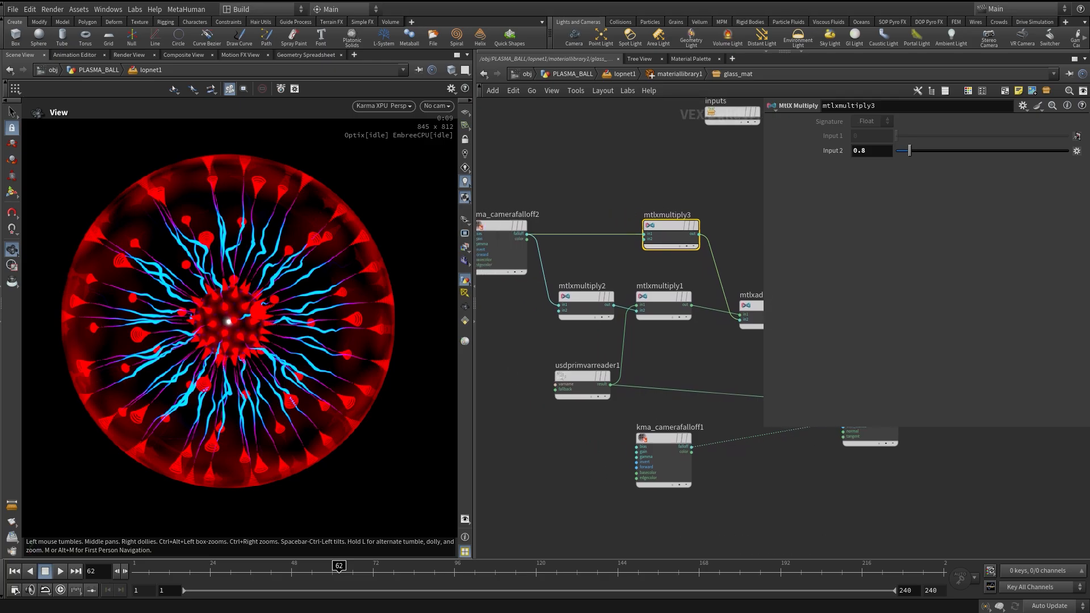
Move mtlxmultiply3 slightly closer to kma_camerafalloff2 in glass_mat and inspect the signature and variable name of usdprimvarreader1.
middle_click_drag(664, 454, 622, 454)
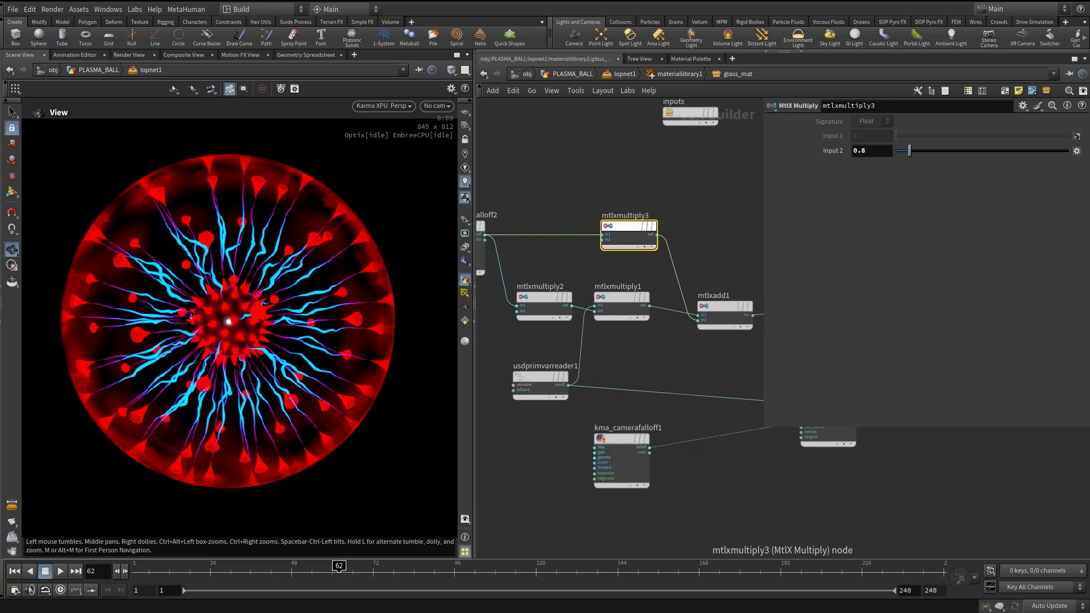
left_click_drag(629, 236, 609, 235)
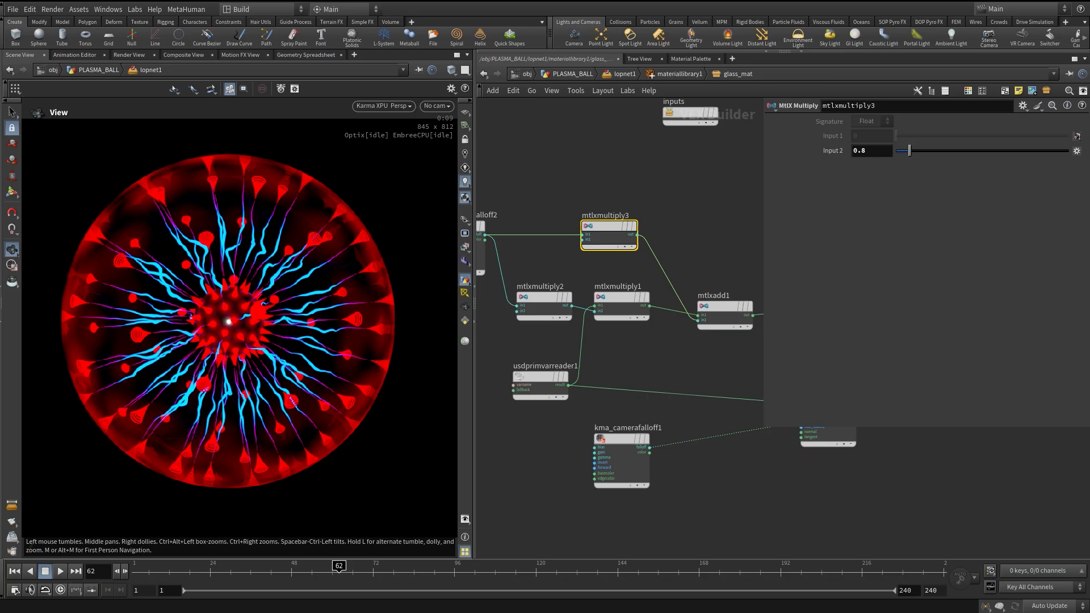
left_click_drag(539, 377, 544, 385)
middle_click_drag(715, 366, 661, 342)
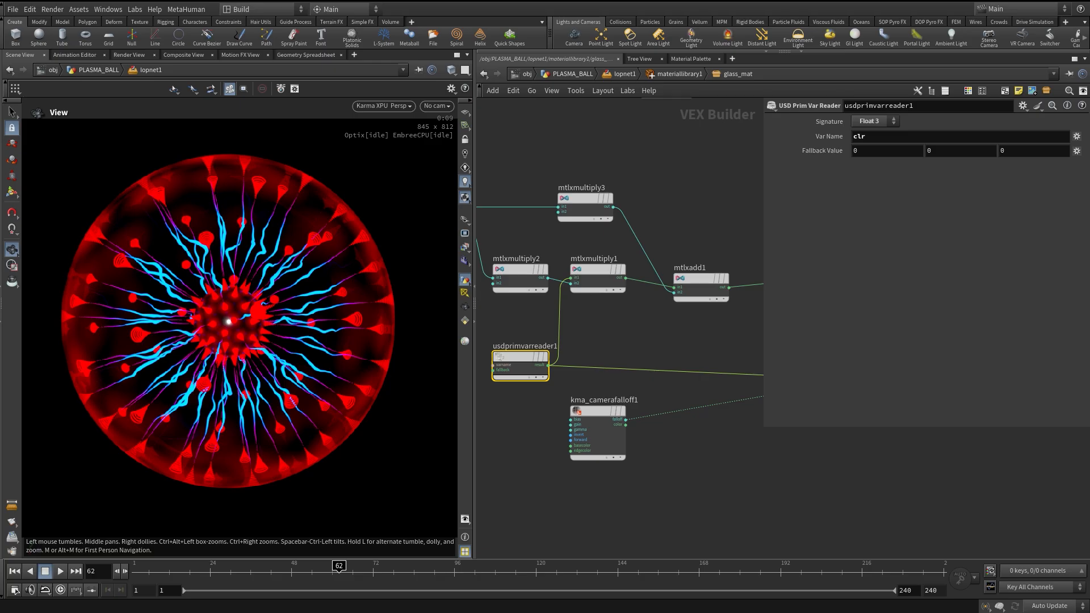
middle_click_drag(635, 398, 552, 333)
left_click_drag(514, 369, 570, 378)
middle_click_drag(569, 377, 520, 392)
middle_click_drag(590, 318, 603, 274)
Return to the lopnet1 network and inspect the base properties of domelight1, widening the parameters to read the full HDRI texture path.
key("u")
key("u")
left_click(569, 282)
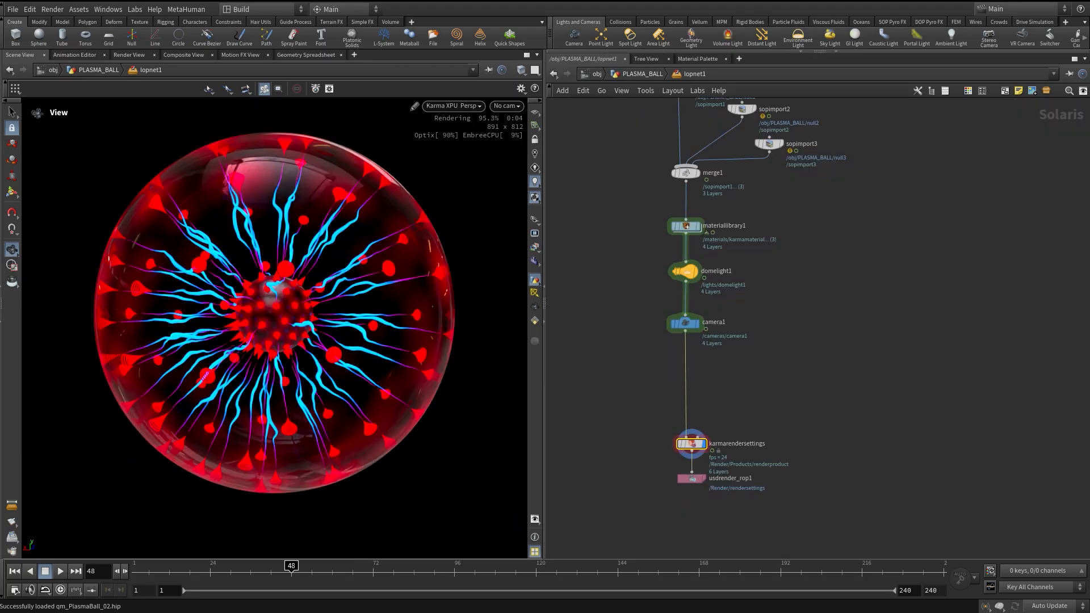
left_click_drag(629, 210, 738, 234)
left_click_drag(622, 249, 726, 284)
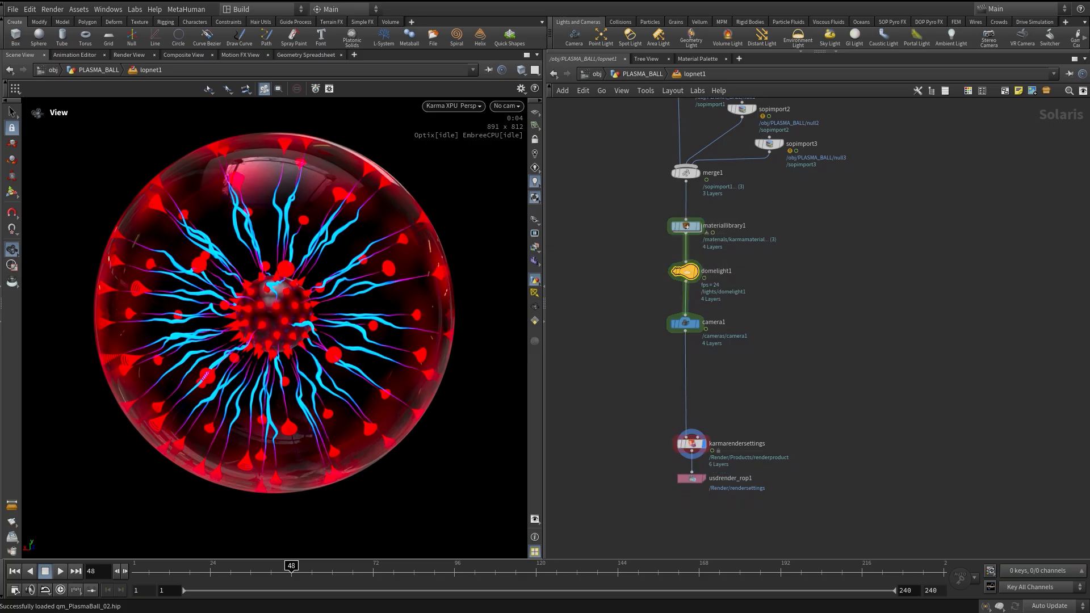
middle_click_drag(795, 341, 760, 345)
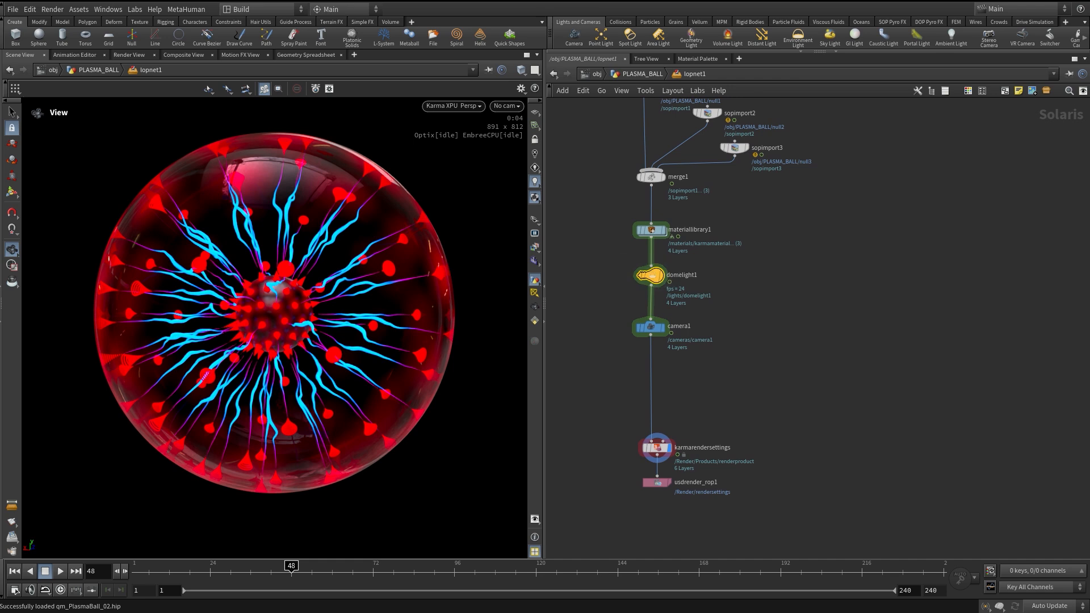
key("p")
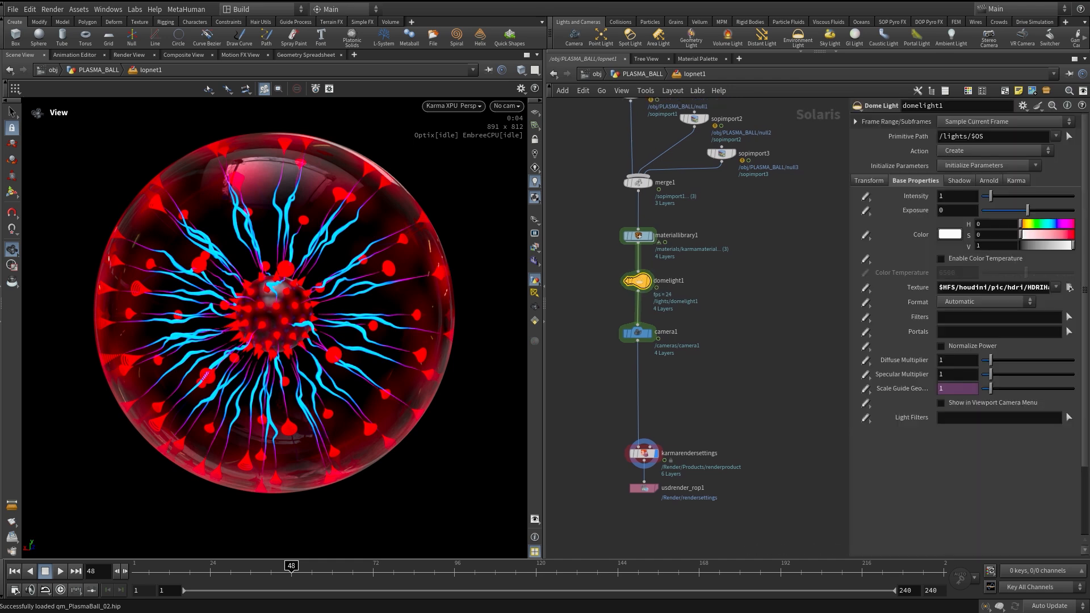
left_click_drag(850, 329, 748, 330)
middle_click_drag(701, 341, 665, 313)
left_click_drag(968, 287, 1008, 287)
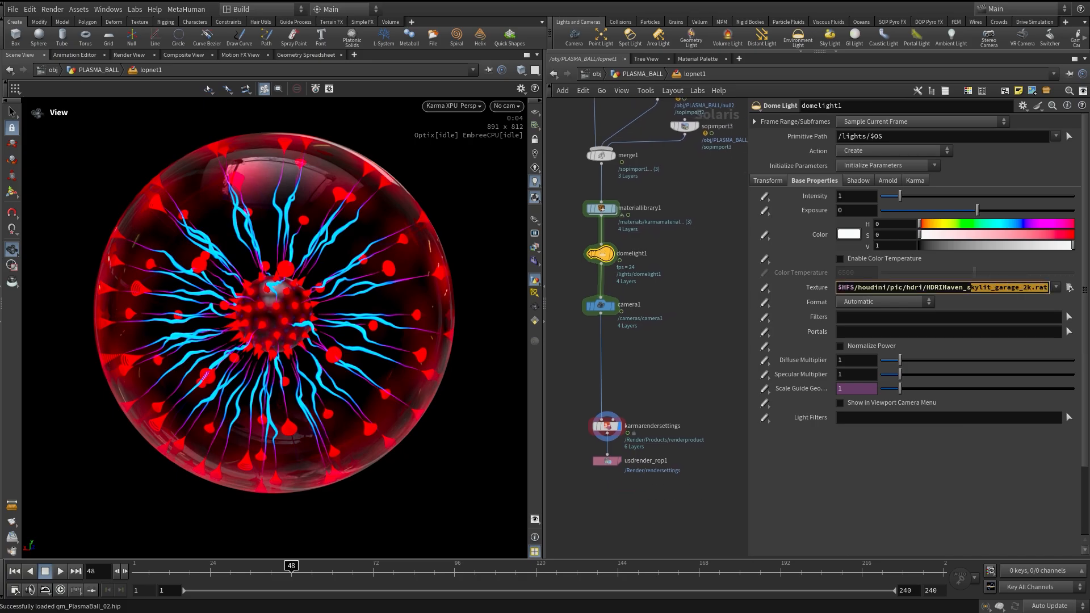
Inspect the transform values of camera1 and the output, resolution and motion blur settings of karmarendersettings.
mouse_move(676, 341)
middle_mouse_down()
mouse_move(676, 314)
mouse_move(671, 349)
mouse_move(699, 328)
mouse_move(709, 356)
mouse_move(701, 336)
mouse_move(693, 367)
mouse_move(695, 339)
middle_mouse_up()
left_click(623, 303)
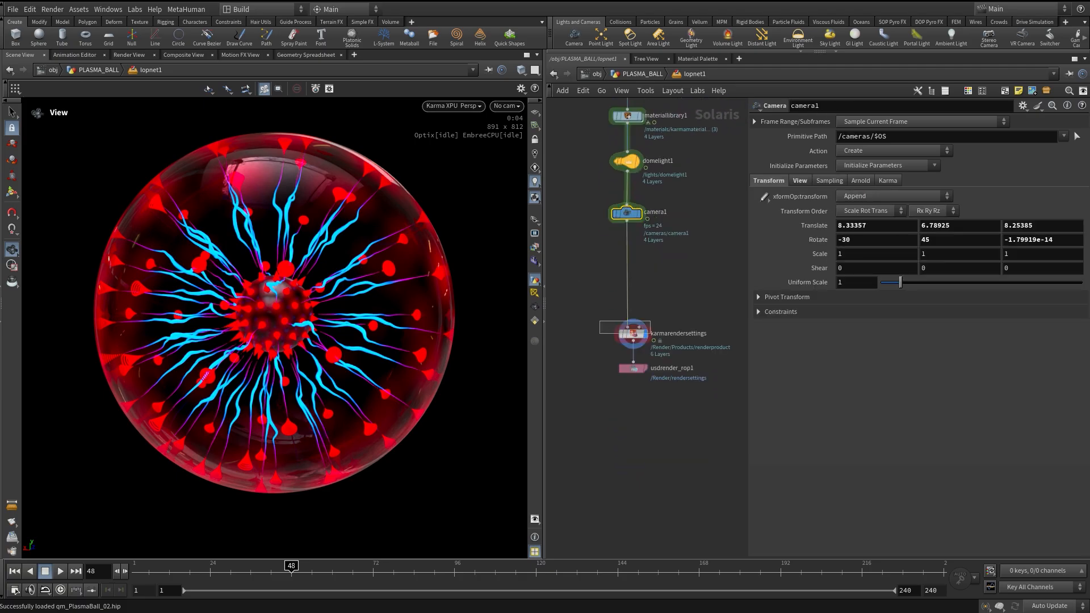
left_click_drag(600, 322, 650, 334)
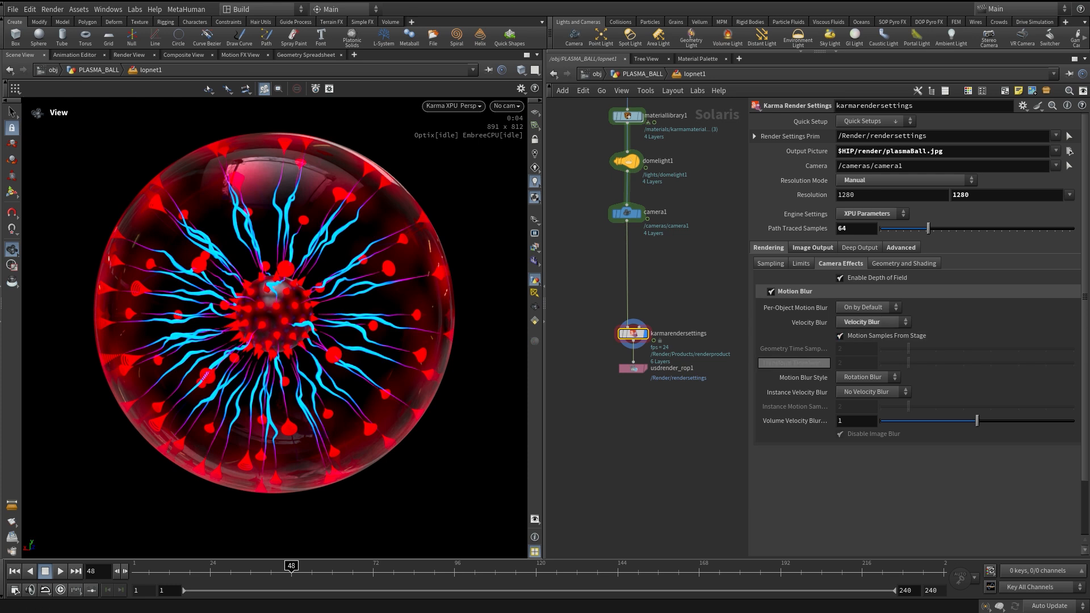
middle_click_drag(681, 273, 668, 292)
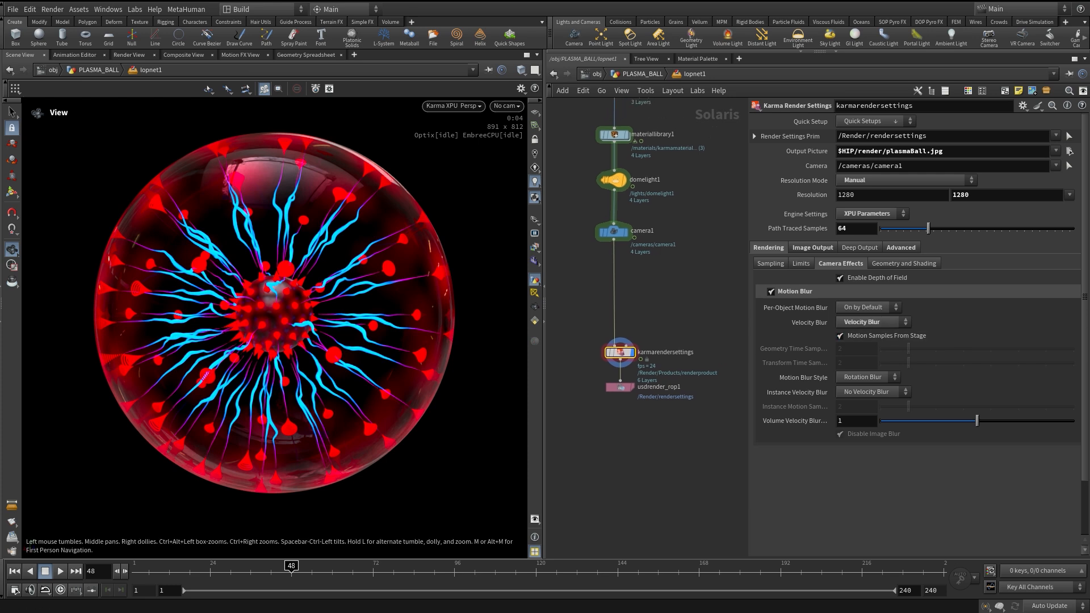